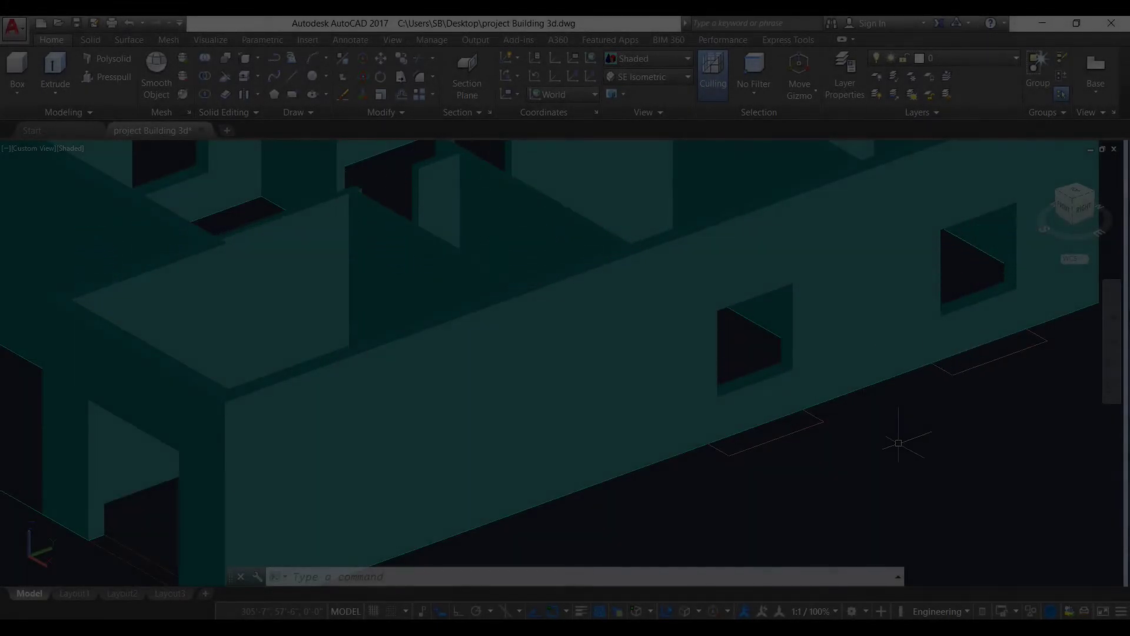
Step: Create a UCS at the front window opening's lower corner, X along its bottom edge, XY up the wall
scroll(900, 435, "down", 3)
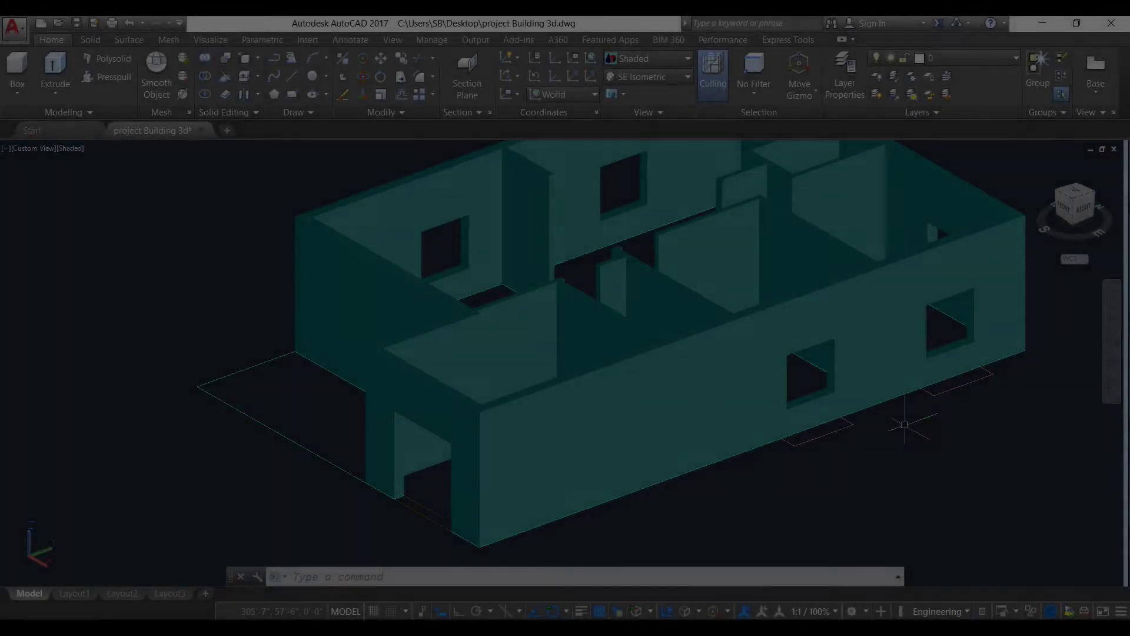
middle_click_drag(904, 424, 805, 406)
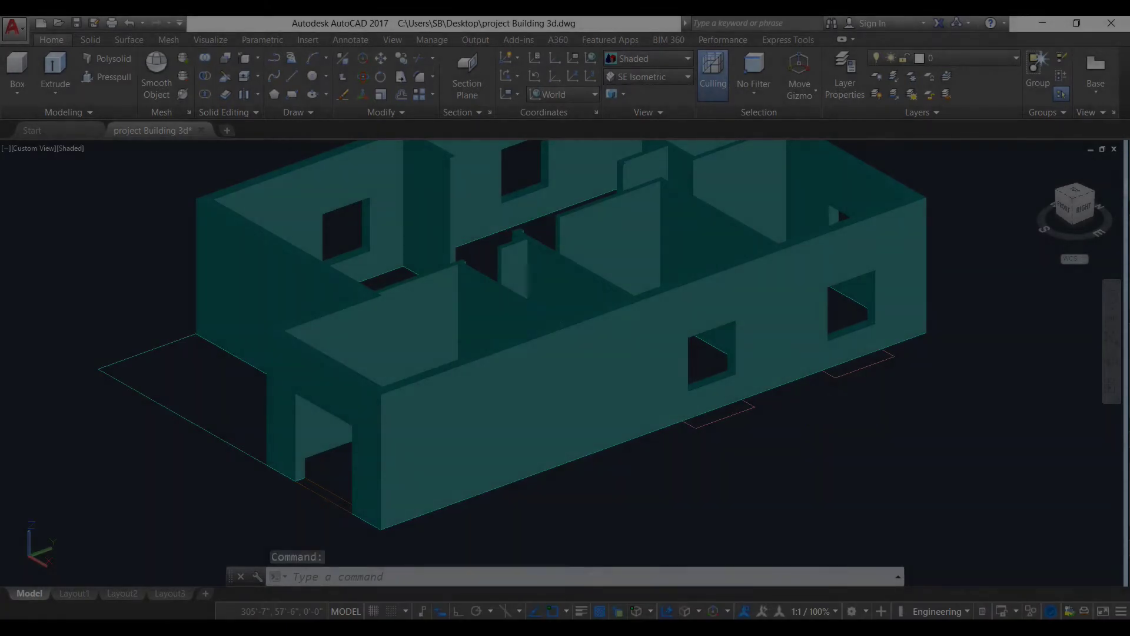
scroll(765, 300, "up", 4)
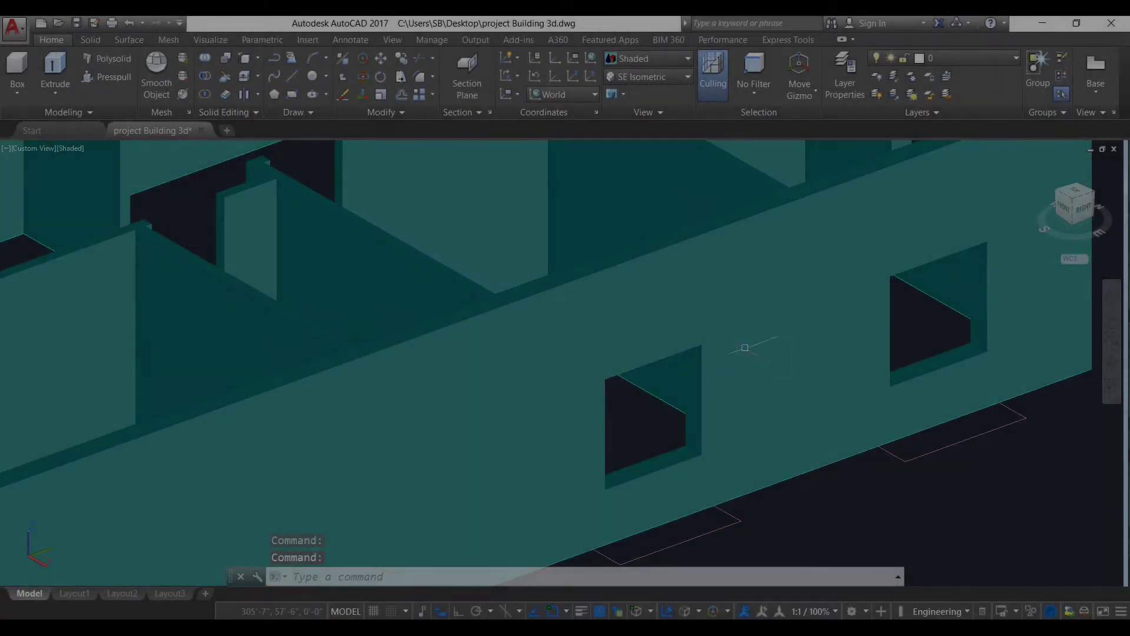
middle_click_drag(929, 528, 891, 483)
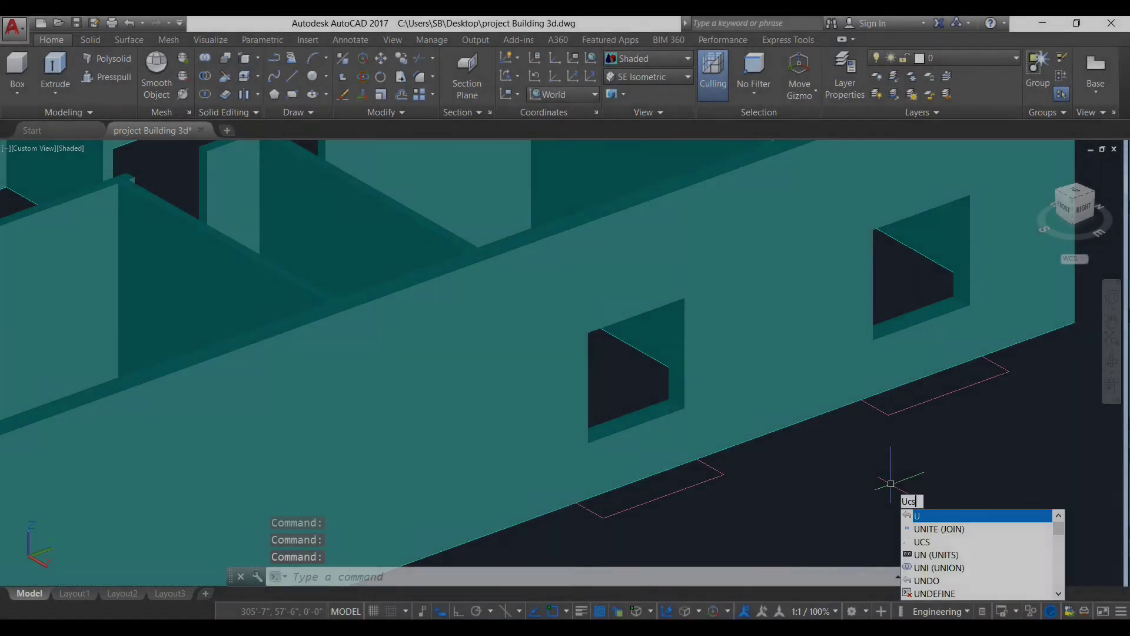
type("cs")
key("Return")
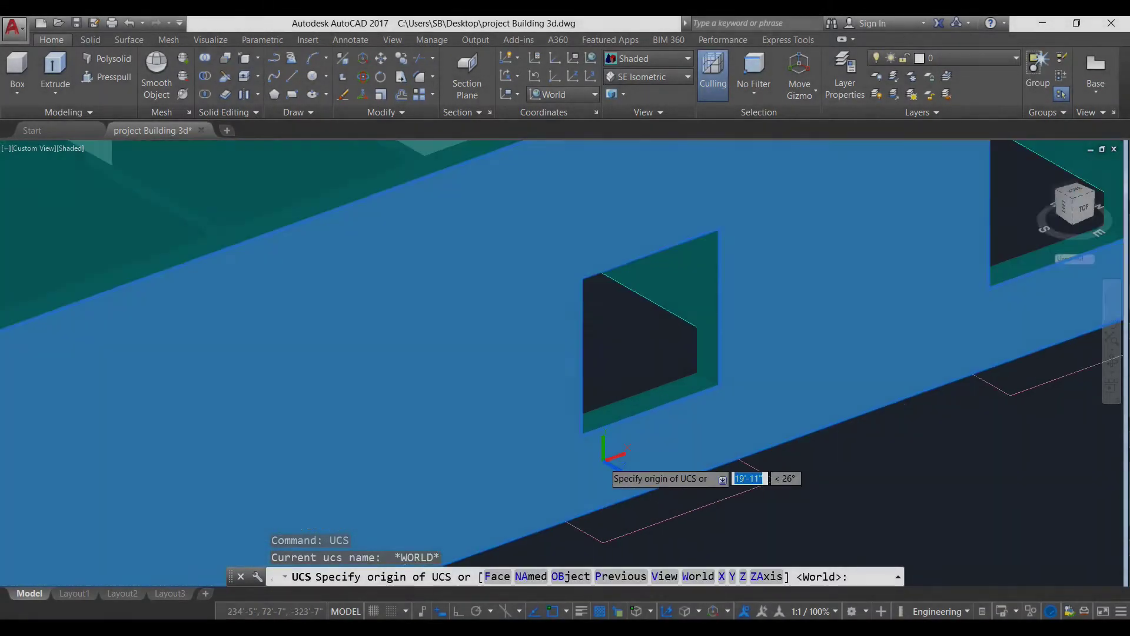
scroll(595, 441, "up", 5)
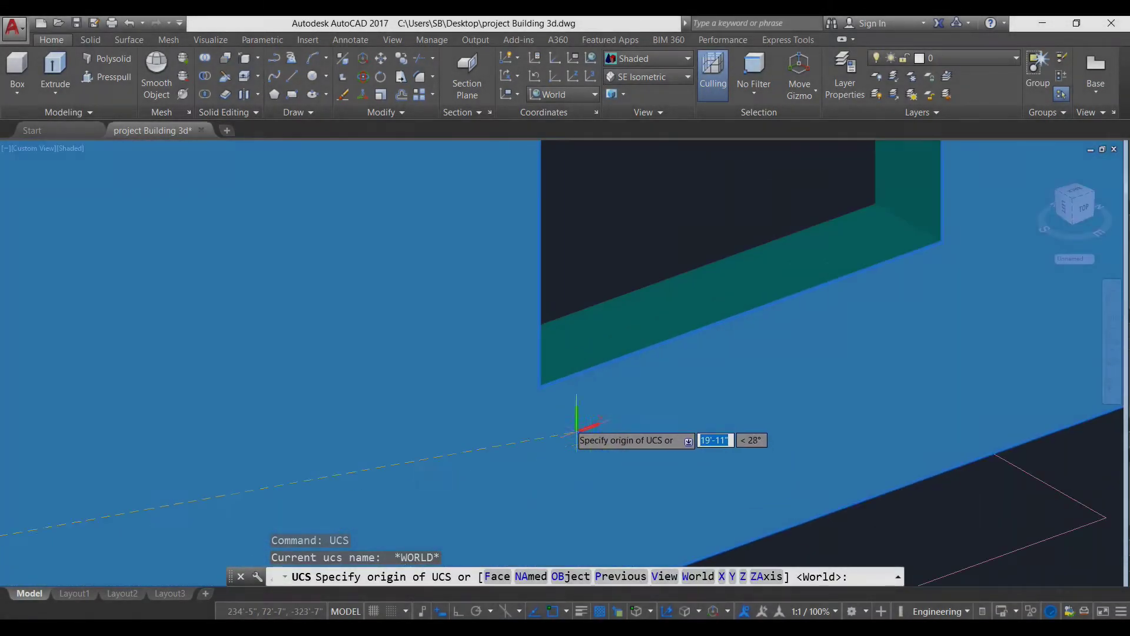
left_click(545, 387)
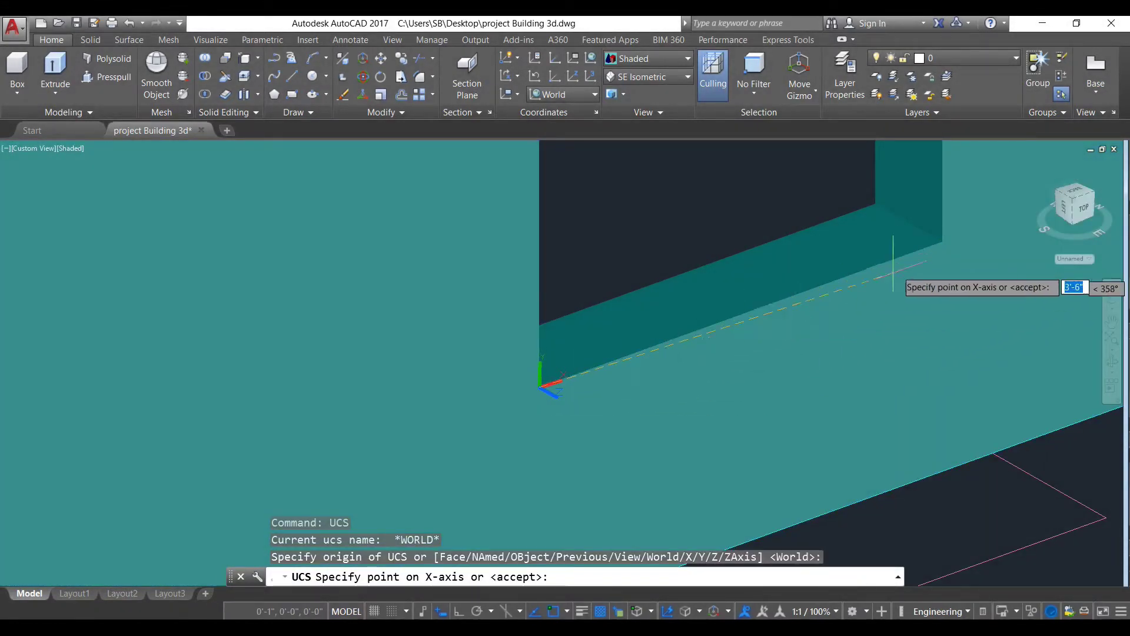
left_click(940, 240)
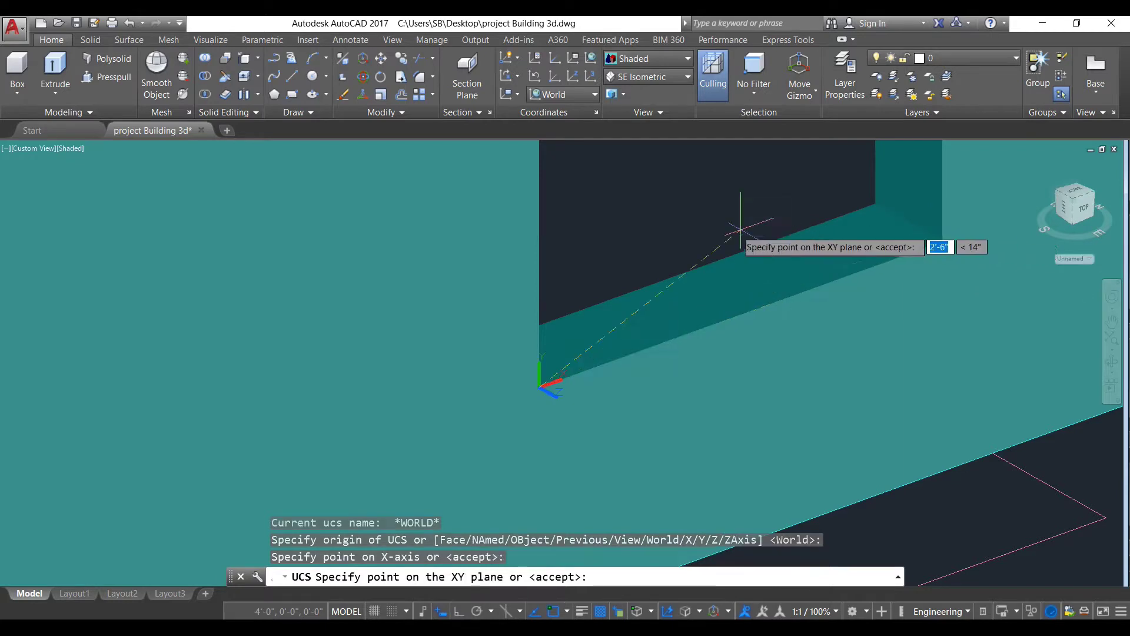
scroll(729, 320, "down", 5)
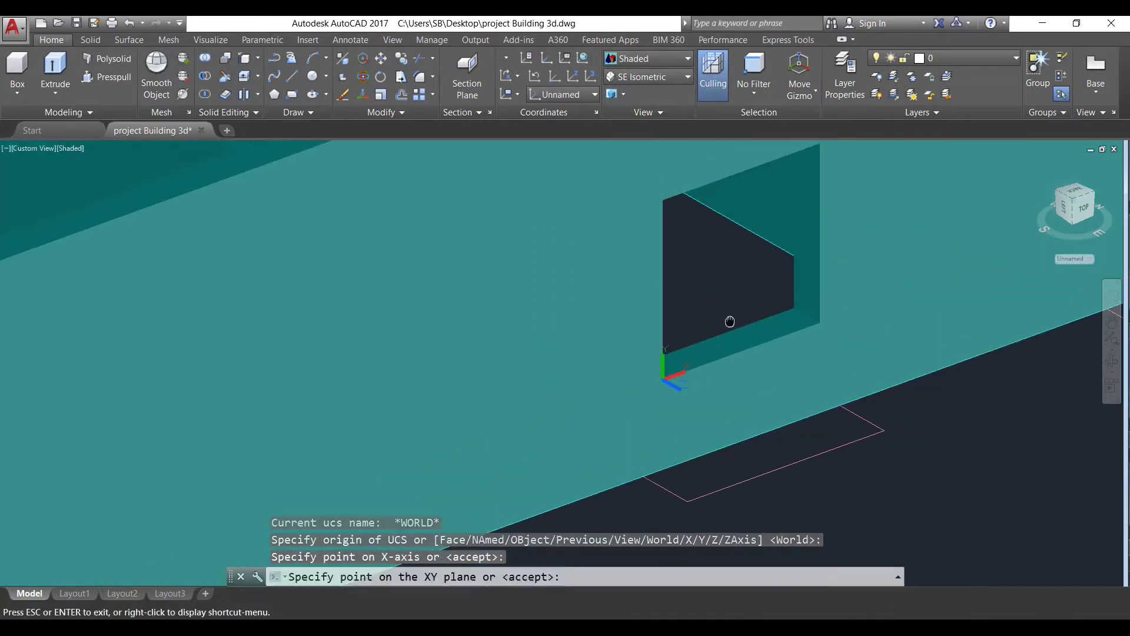
left_click(659, 207)
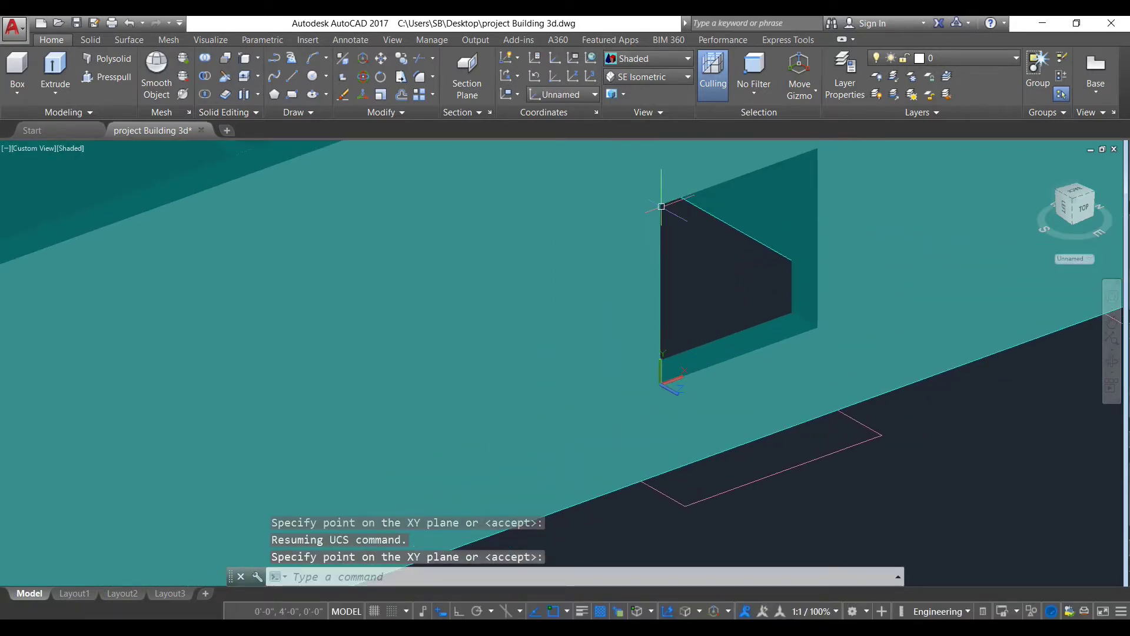
middle_click_drag(962, 457, 820, 504)
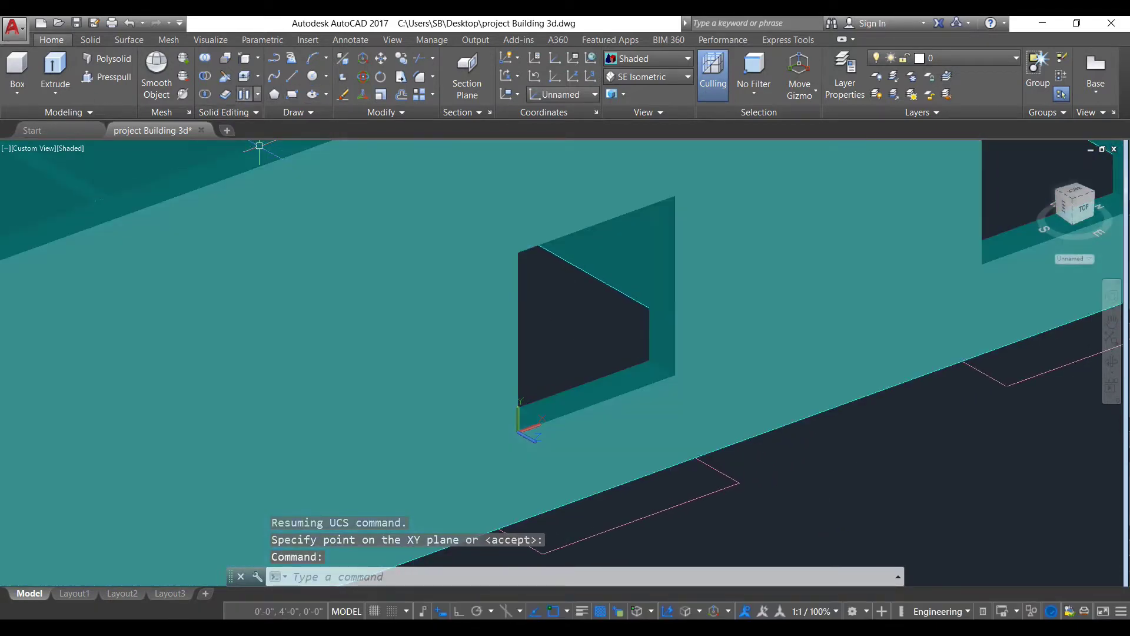
Step: Draw a rectangle with REC from the opening's top corner to its opposite lower corner
type("rec")
key("Return")
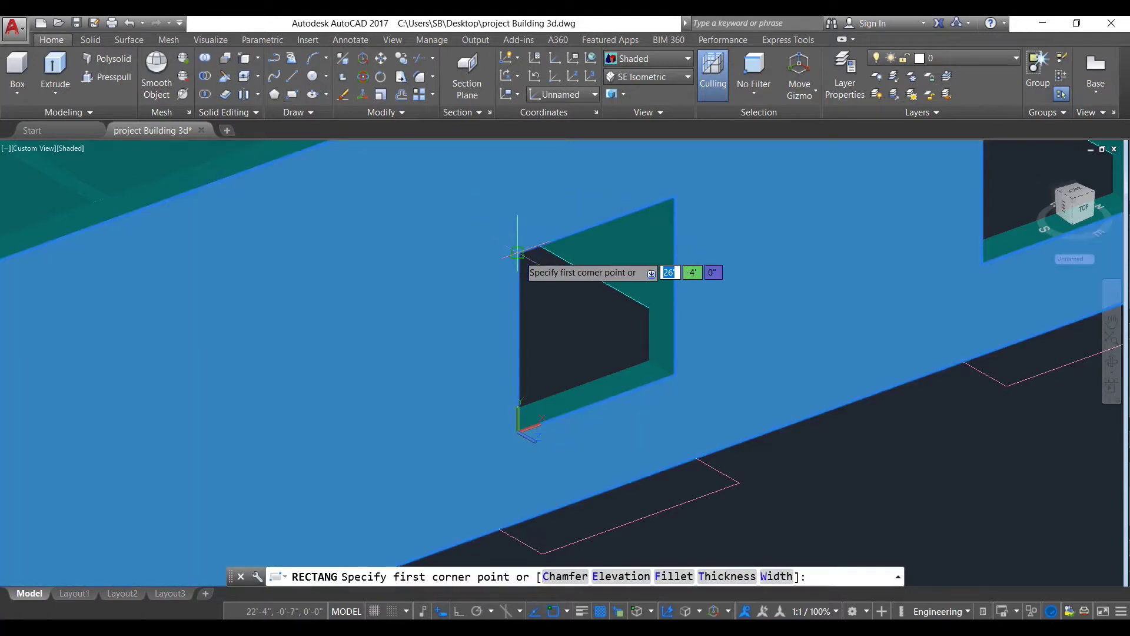
left_click(518, 253)
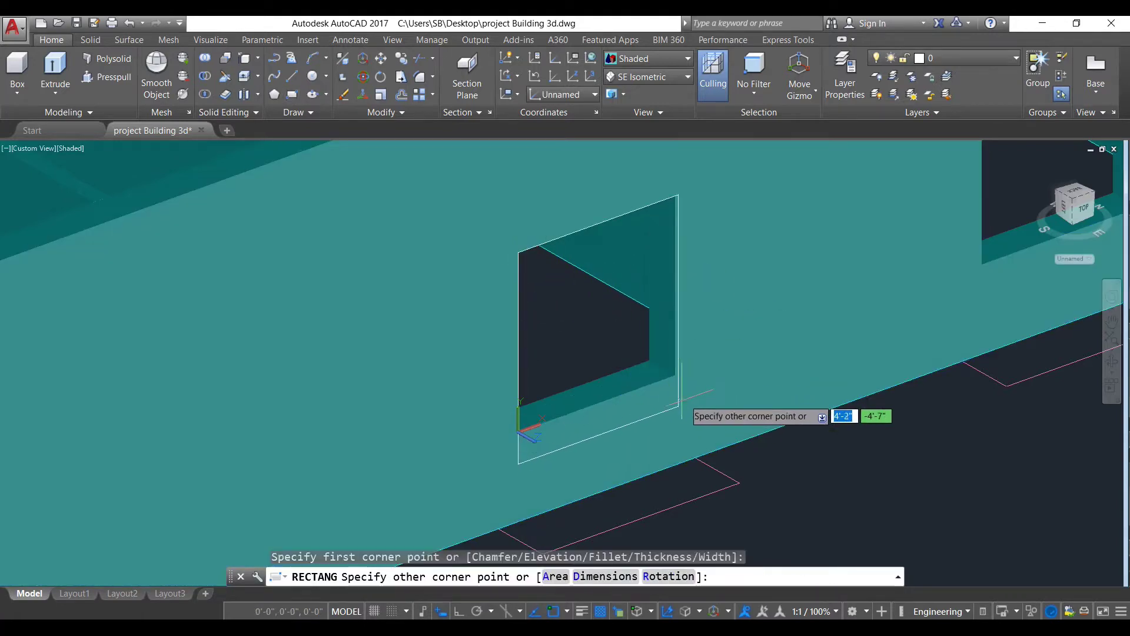
left_click(675, 375)
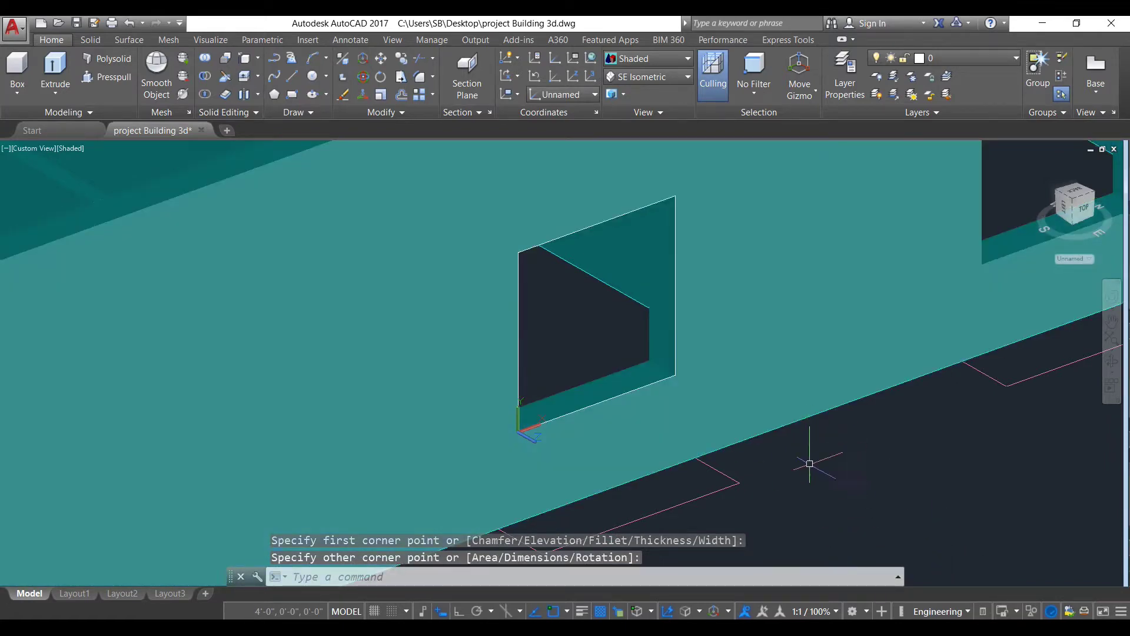
scroll(695, 359, "down", 3)
scroll(653, 341, "up", 5)
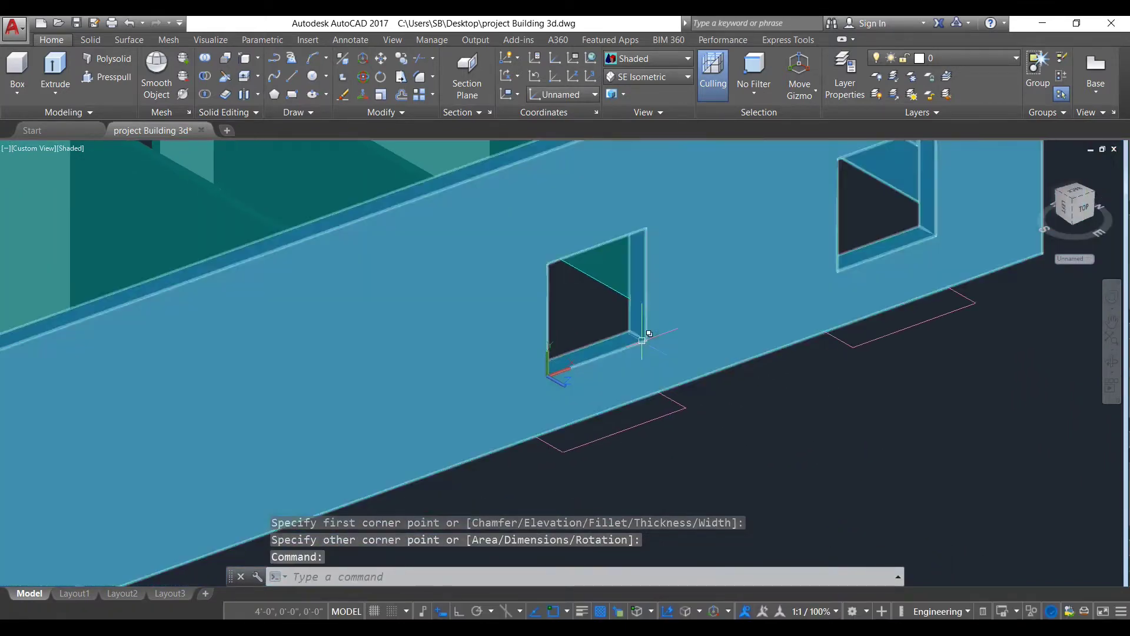
Step: Select the rectangle polyline and move it by its corner onto the ground in front of the wall
left_click(641, 346)
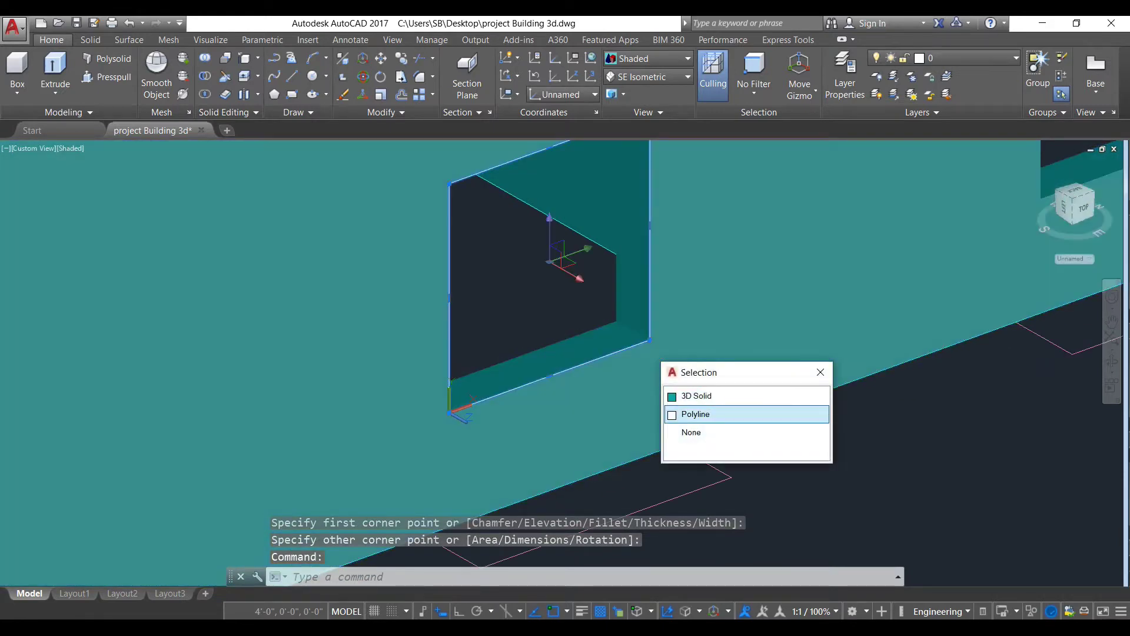
left_click(705, 415)
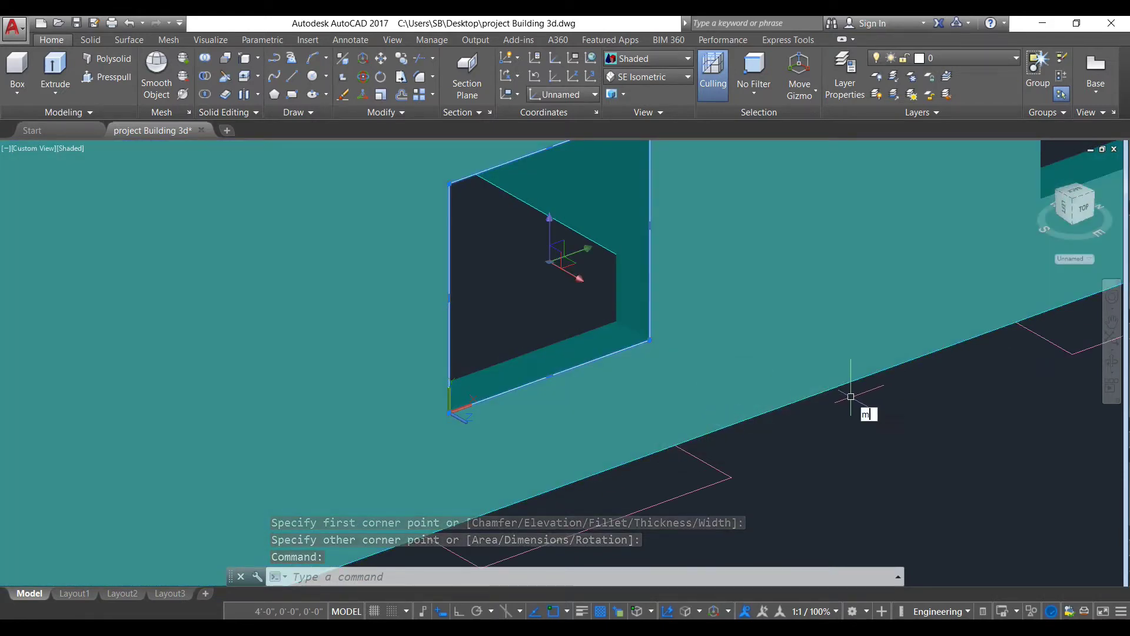
type("m")
key("Return")
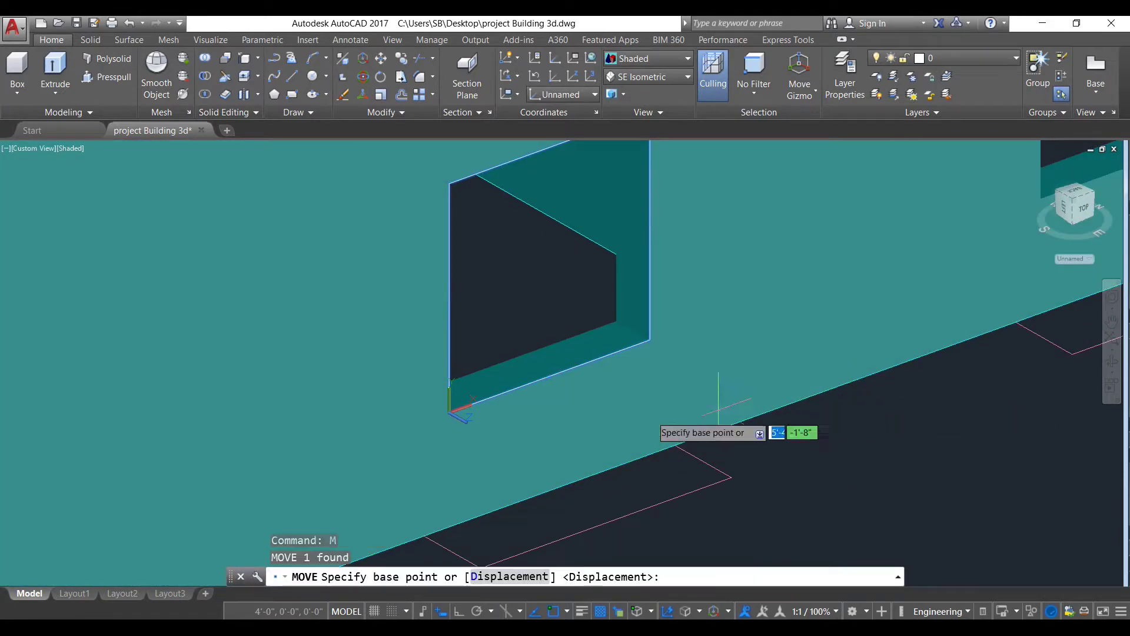
left_click(458, 411)
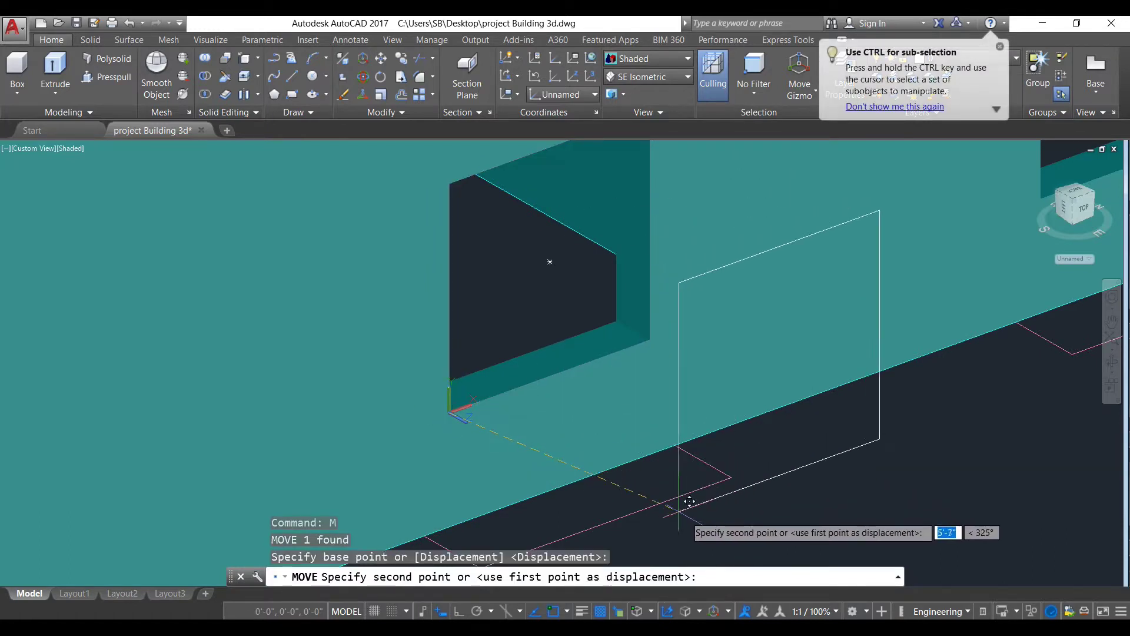
scroll(677, 471, "down", 3)
middle_click_drag(677, 448, 612, 377)
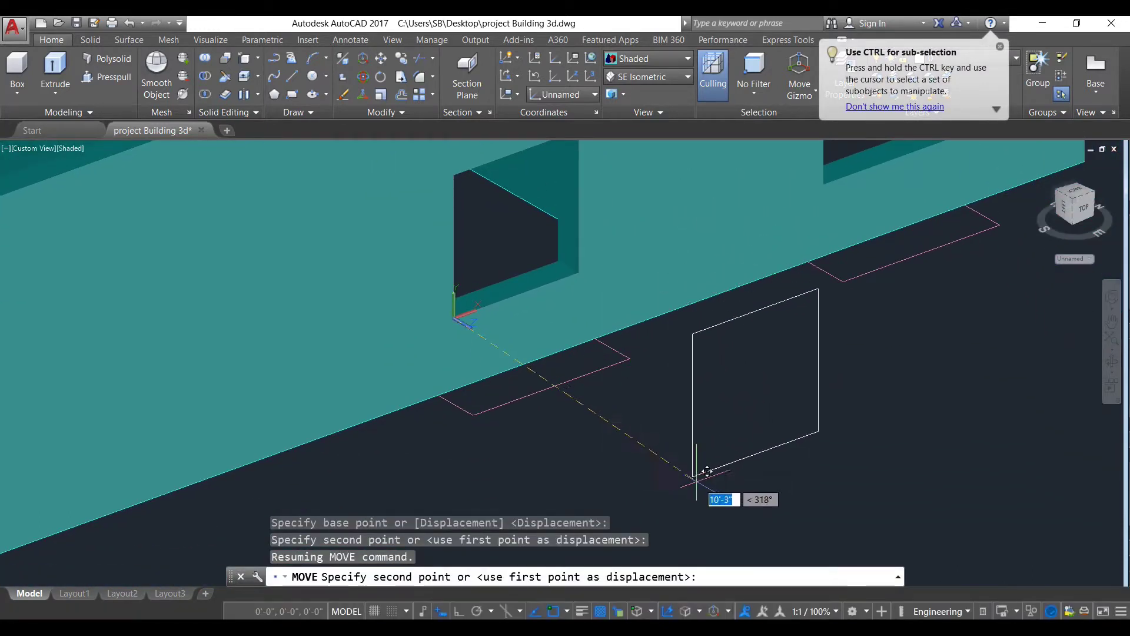
left_click(698, 482)
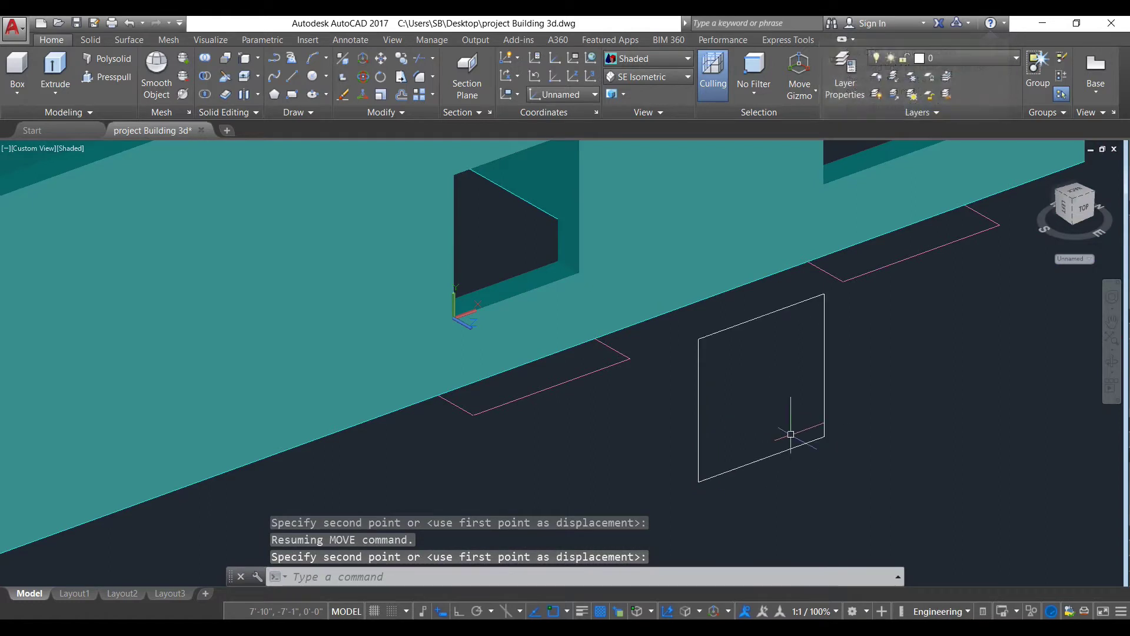
scroll(778, 398, "down", 2)
scroll(651, 417, "up", 3)
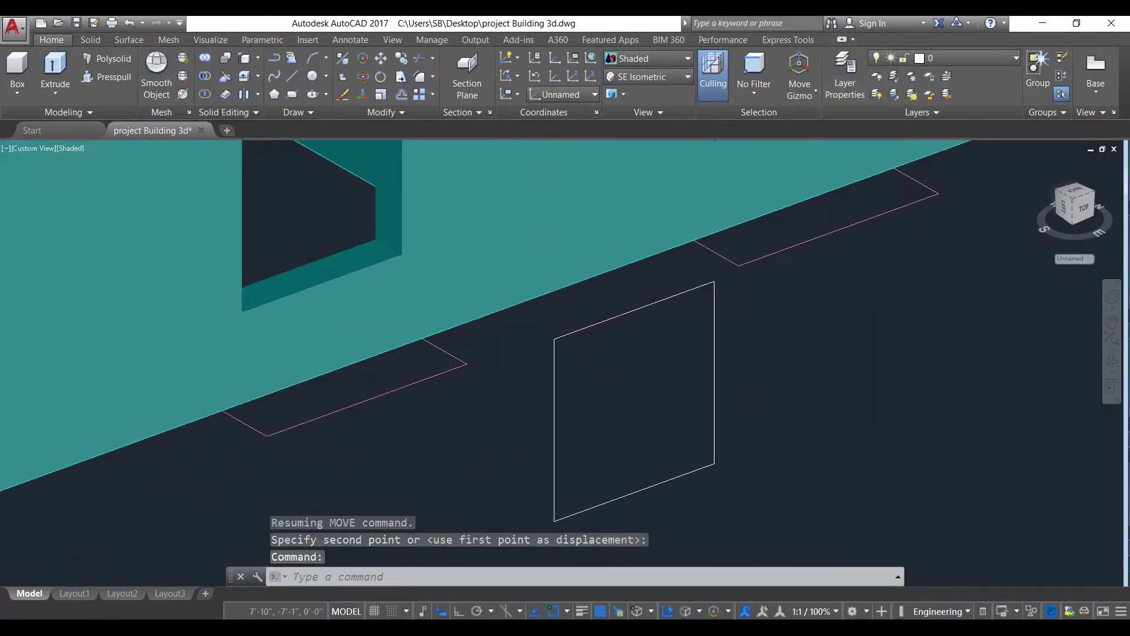
scroll(433, 347, "down", 3)
scroll(482, 384, "up", 2)
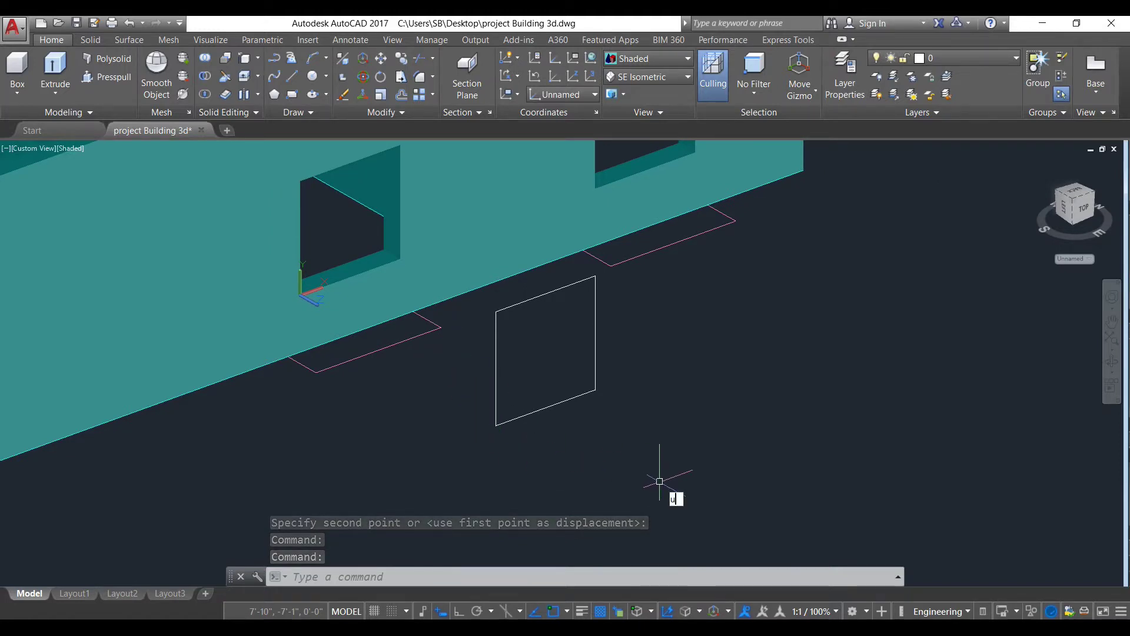
Step: Reset the UCS to World, then define a new UCS on the moved rectangle's corners
type("cs")
key("Return")
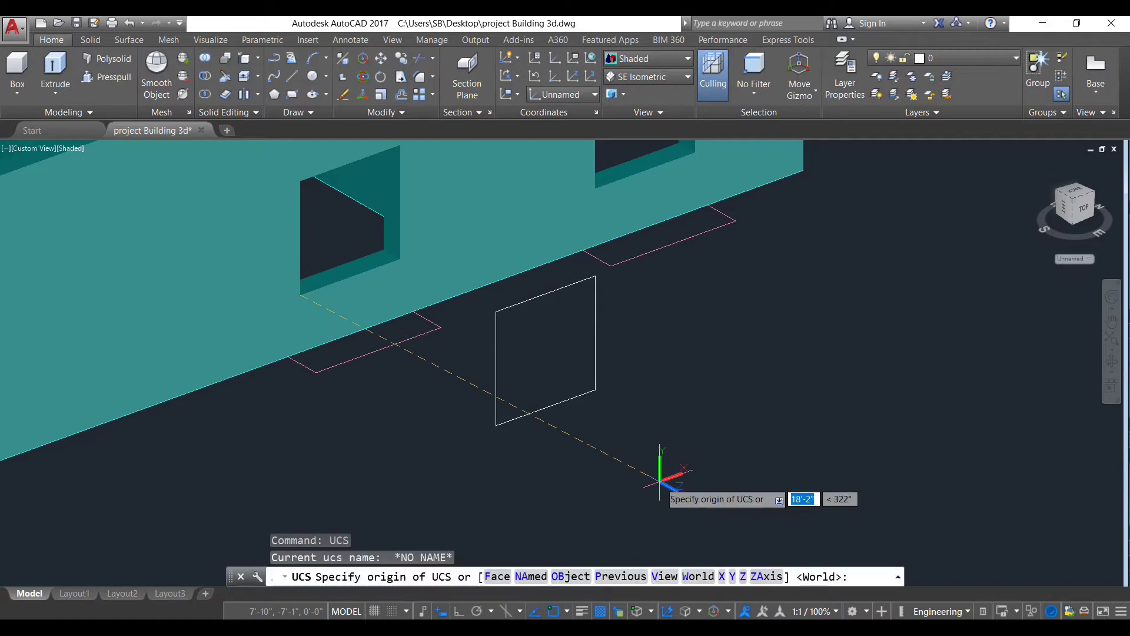
key("Return")
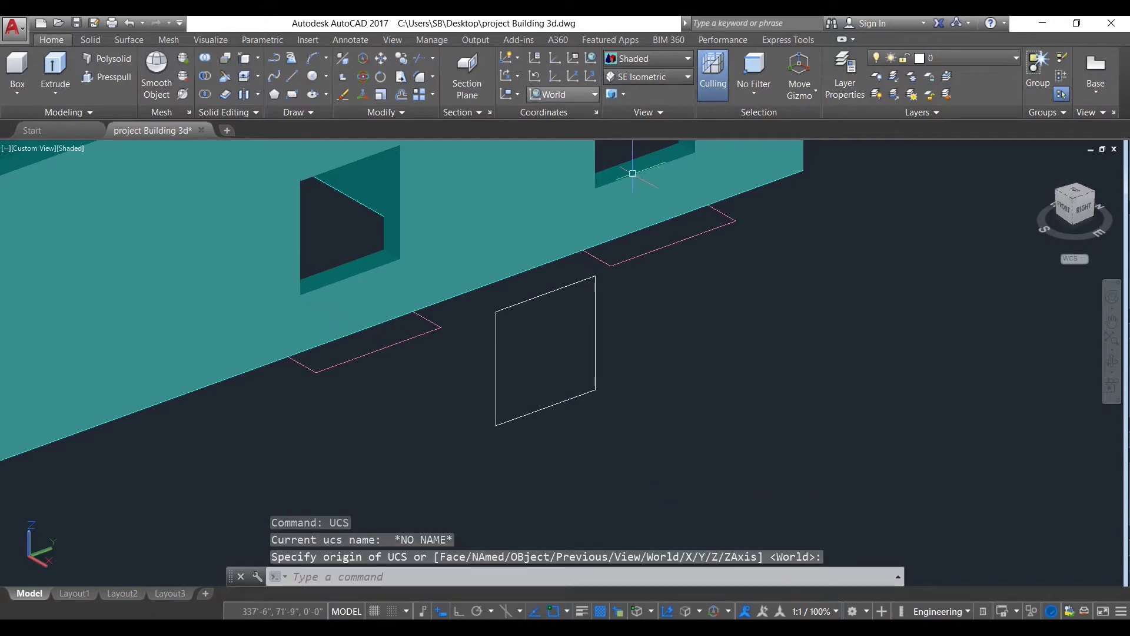
scroll(537, 323, "up", 2)
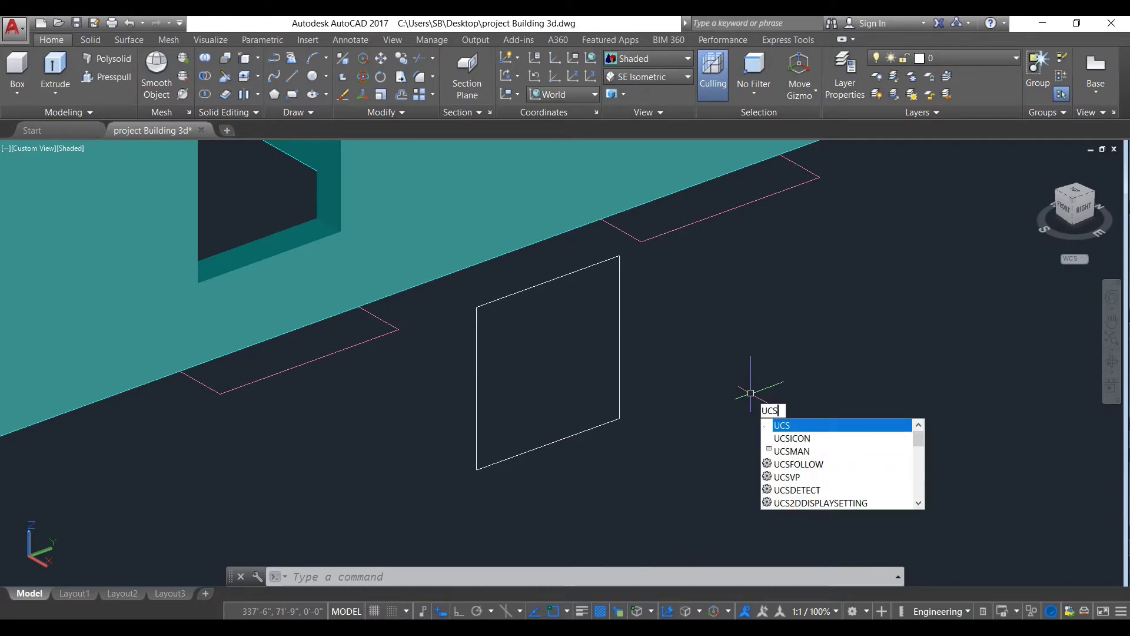
key("Return")
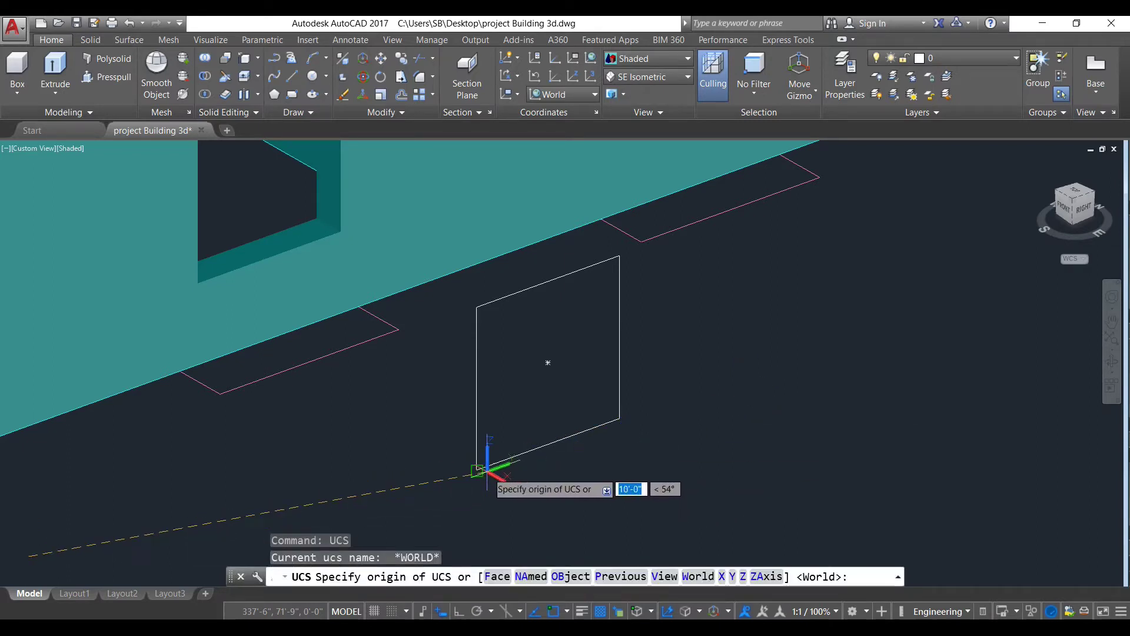
left_click(477, 471)
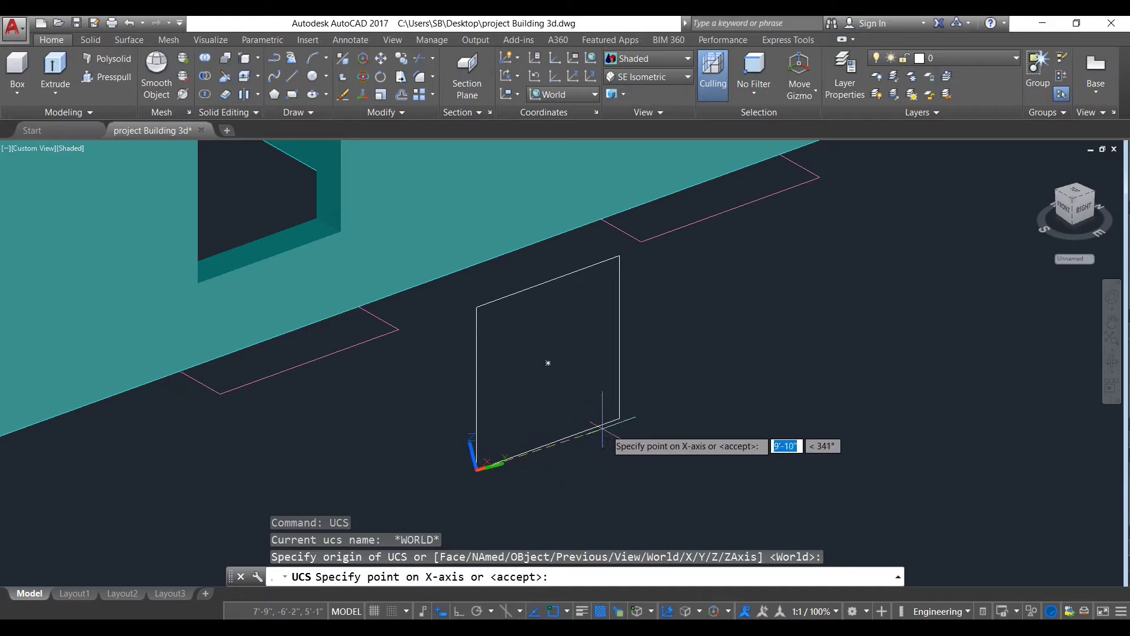
left_click(619, 419)
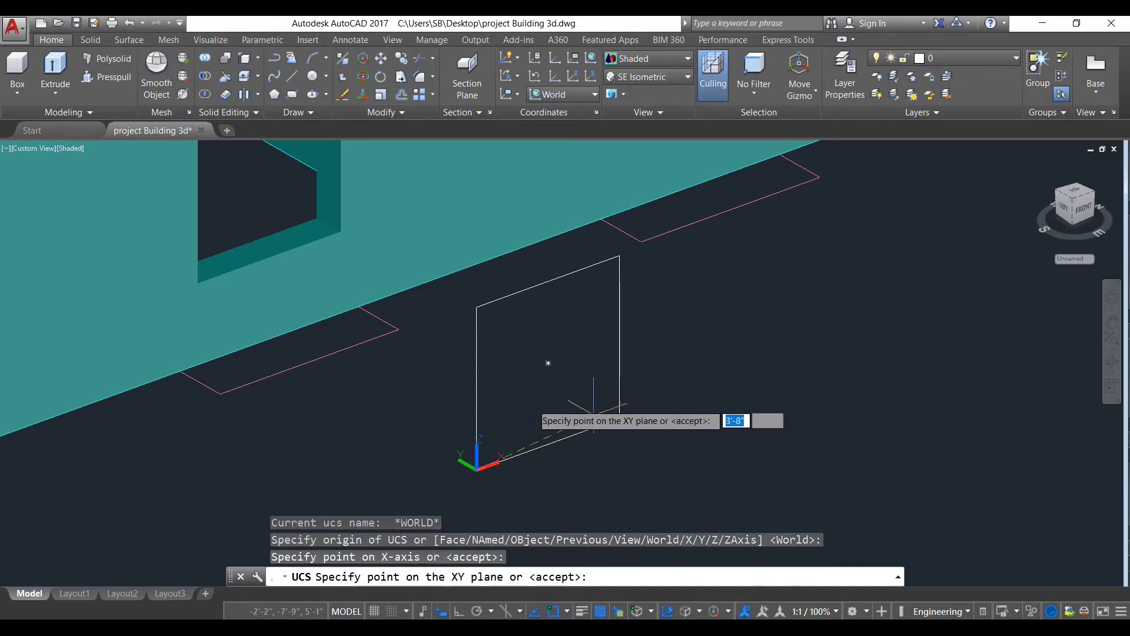
left_click(477, 307)
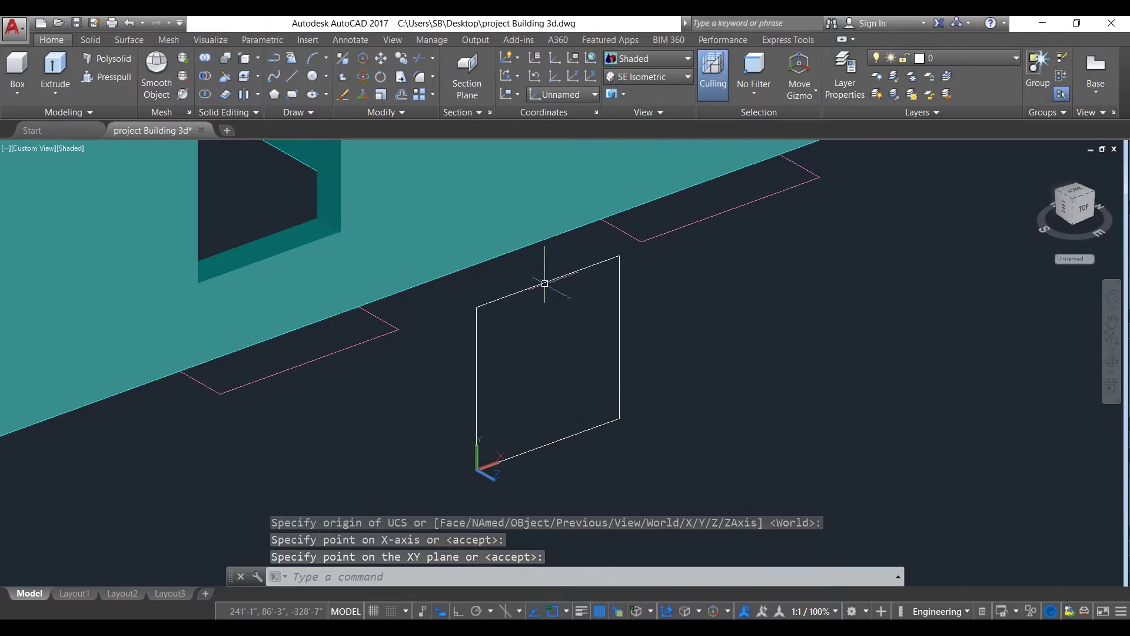
scroll(608, 404, "up", 2)
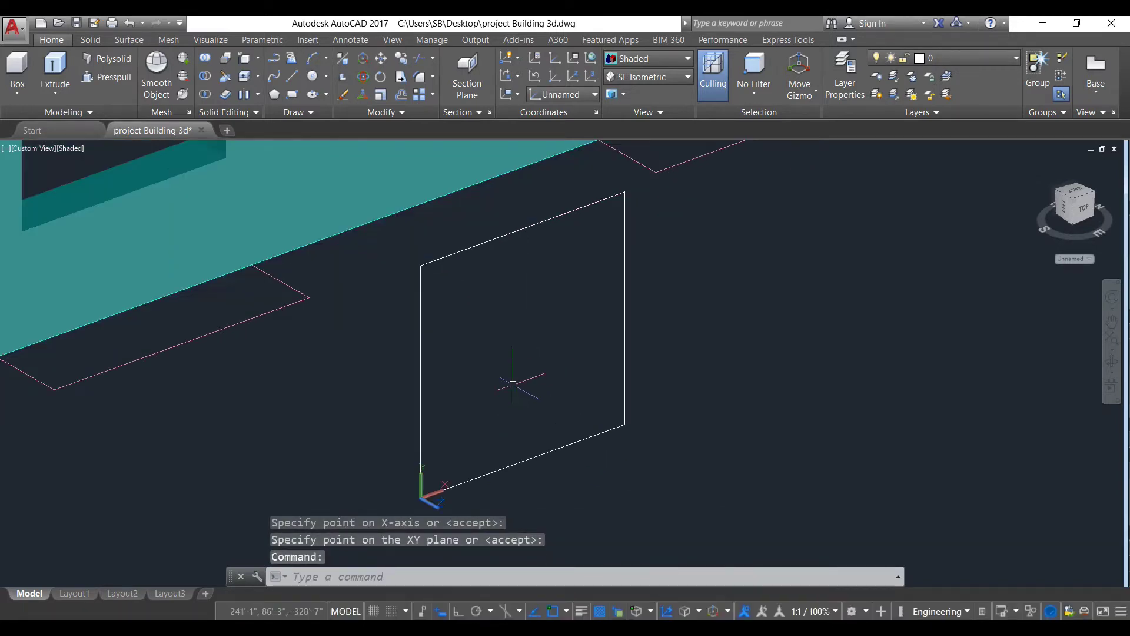
Step: Offset the window rectangle 2.5" inward to create the frame's inner outline
key("Return")
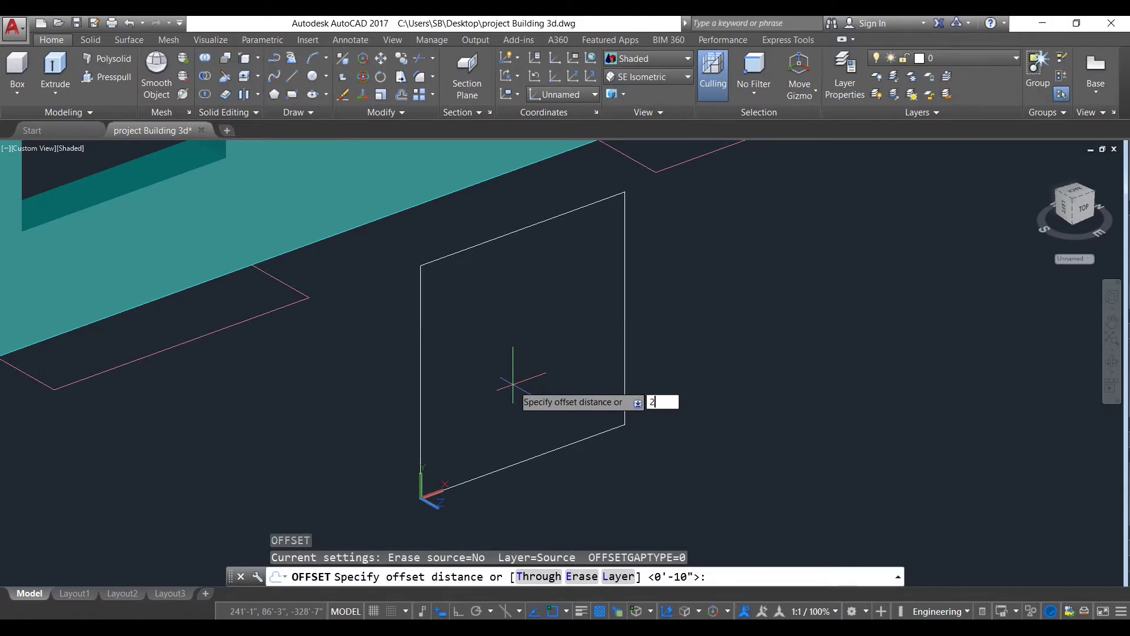
type("2.5\"")
key("Return")
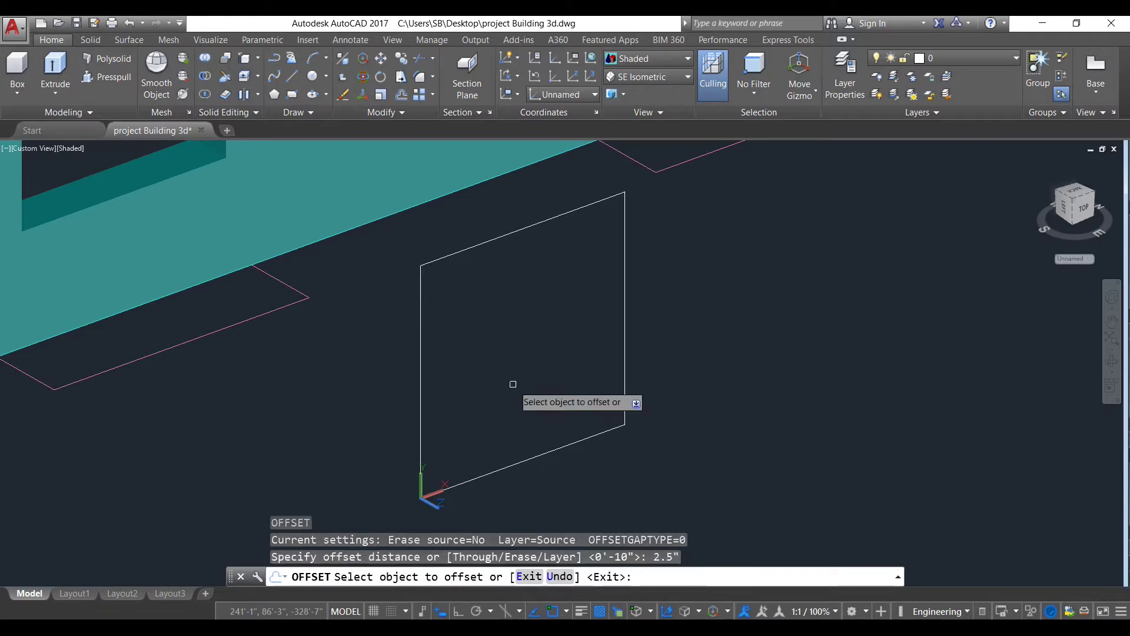
left_click(423, 369)
left_click(497, 377)
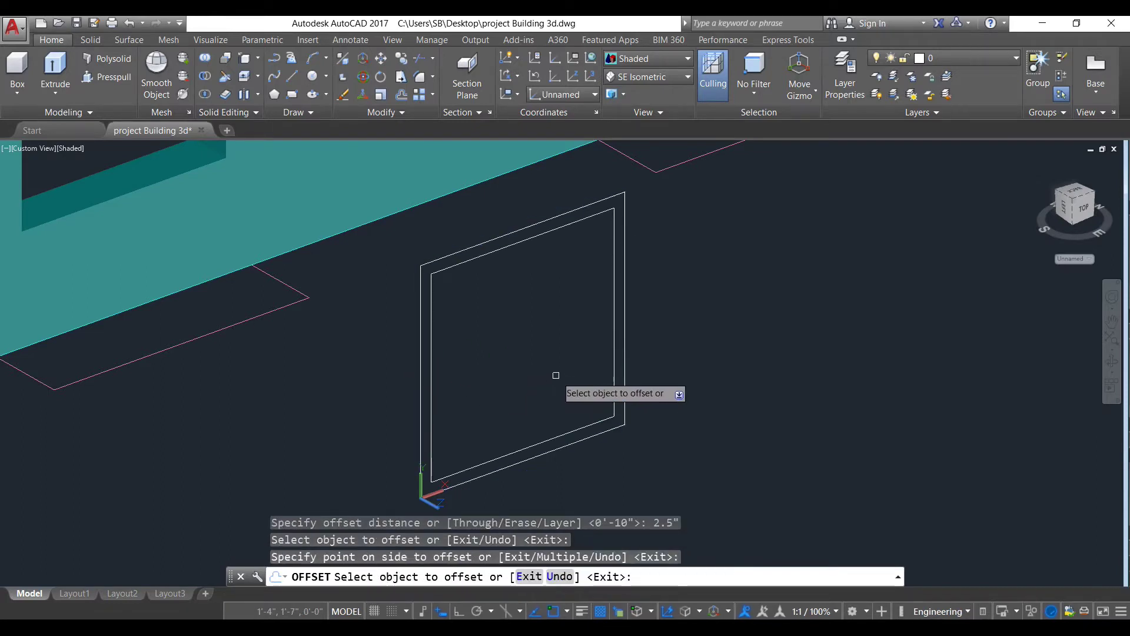
key("Escape")
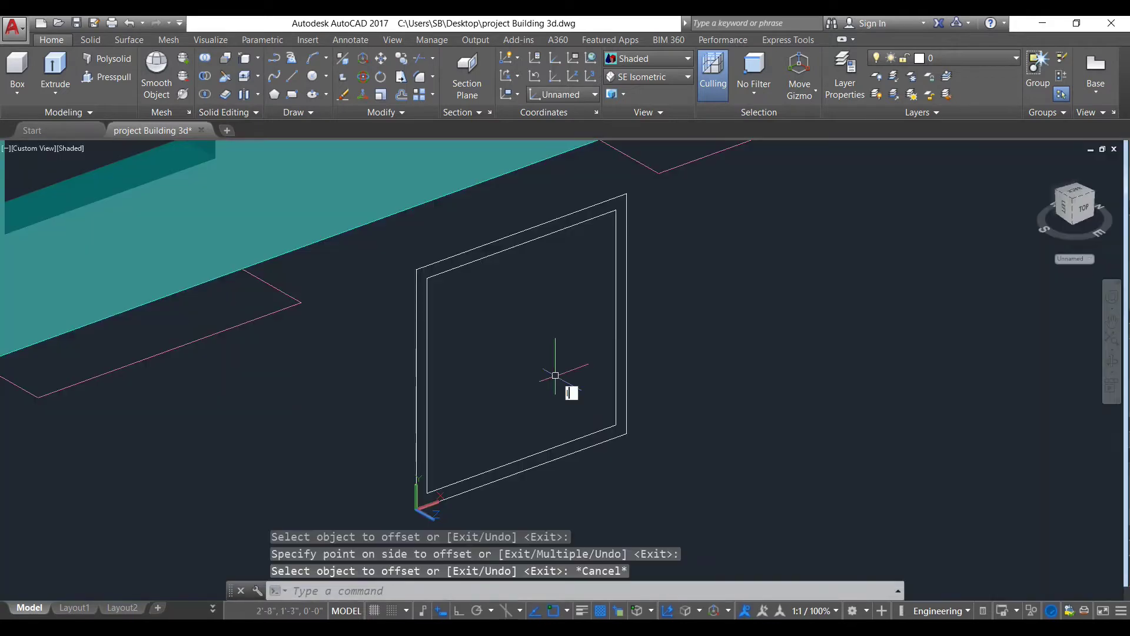
type("l")
key("Return")
Step: Draw a vertical centre line from the inner outline's top edge to its bottom edge
left_click(522, 244)
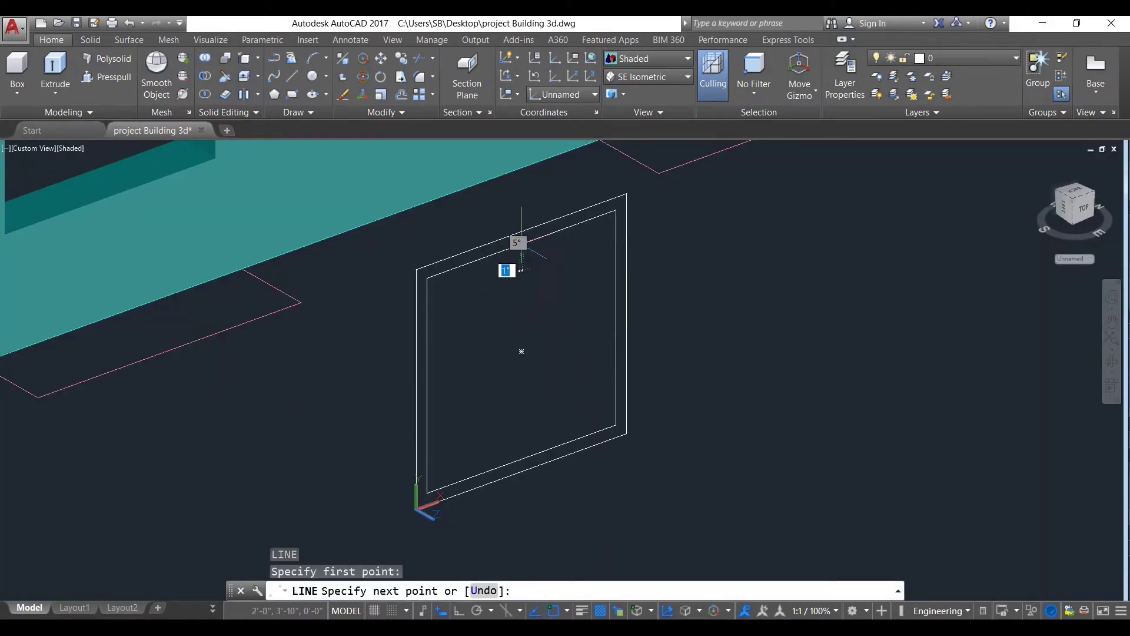
left_click(522, 457)
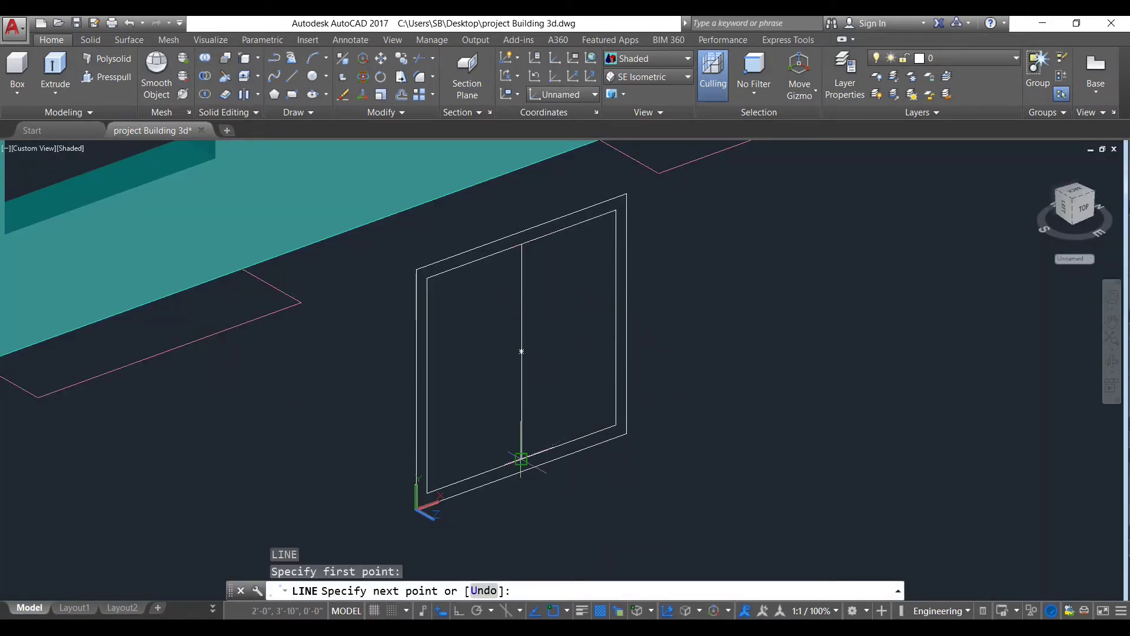
key("Escape")
Step: Offset the centre line 1.25" to each side, then erase the original centre line
type("o")
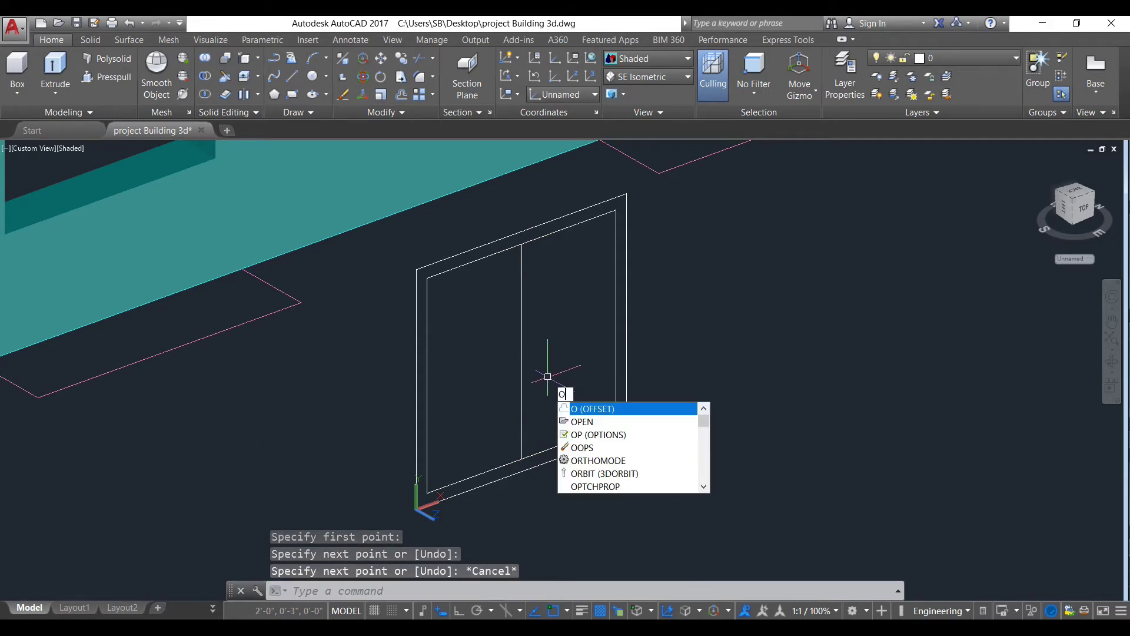
key("Return")
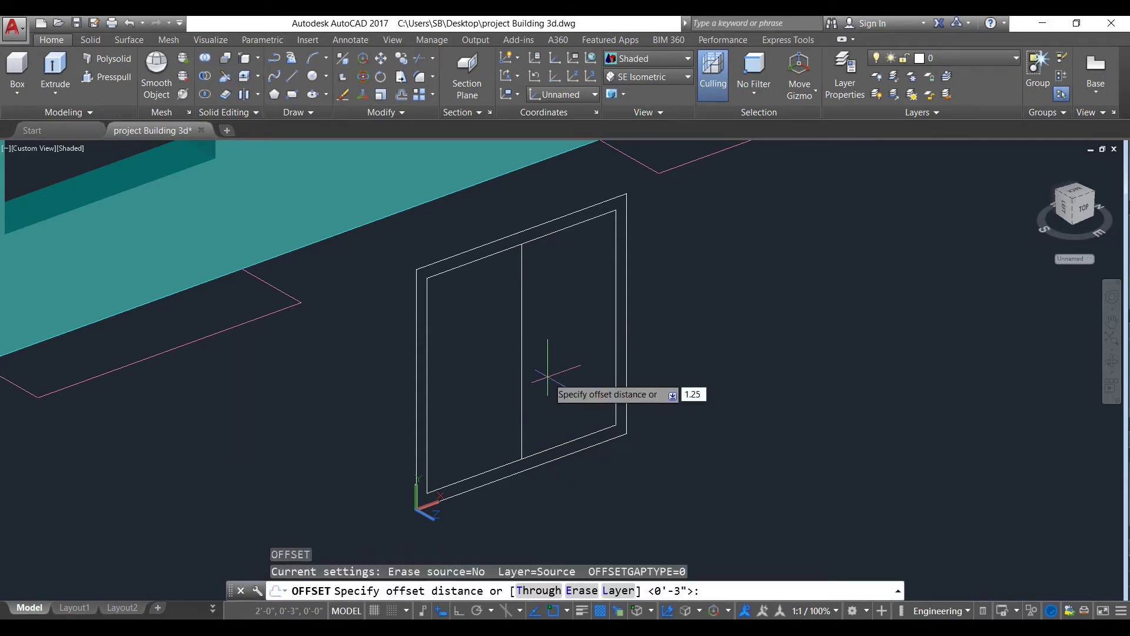
type("1.25\"")
key("Return")
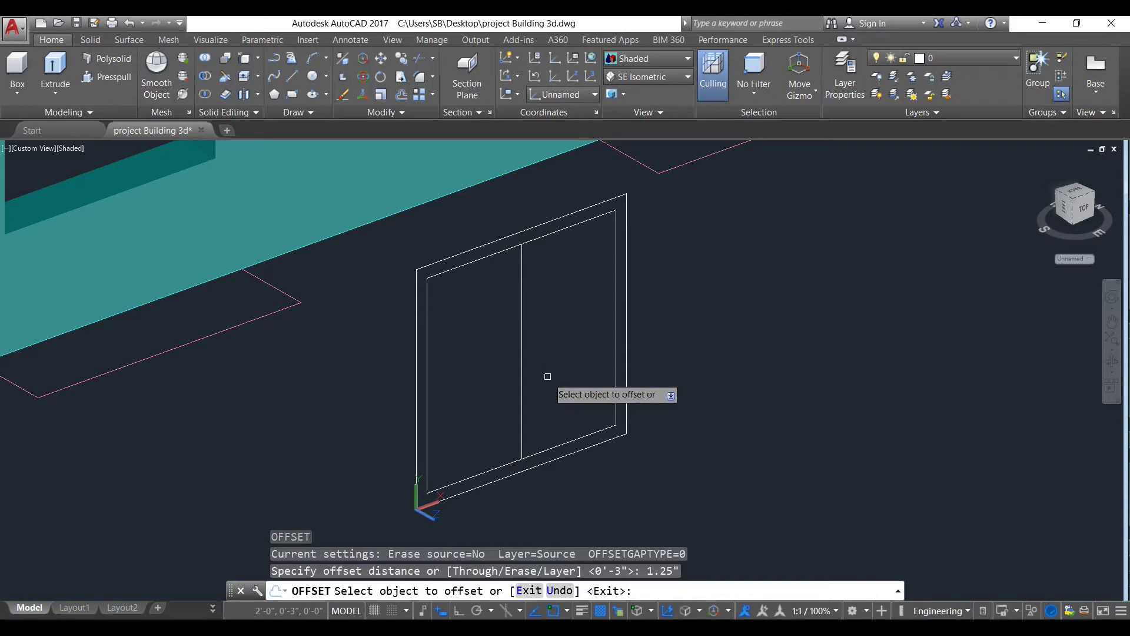
left_click(522, 375)
left_click(496, 376)
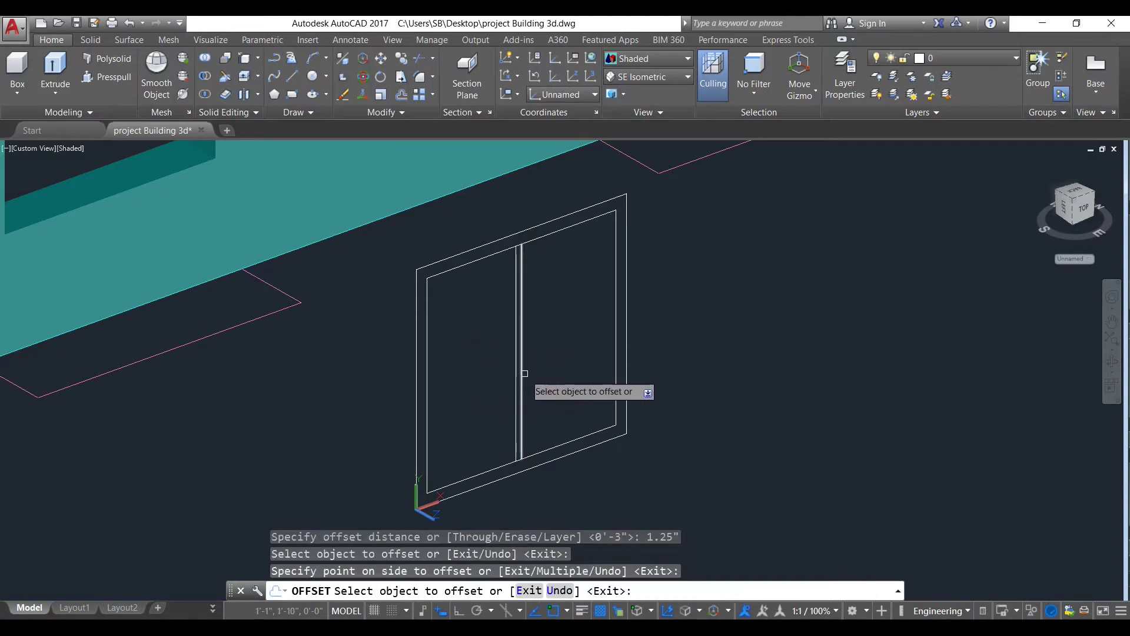
left_click(525, 373)
left_click(562, 370)
key("Escape")
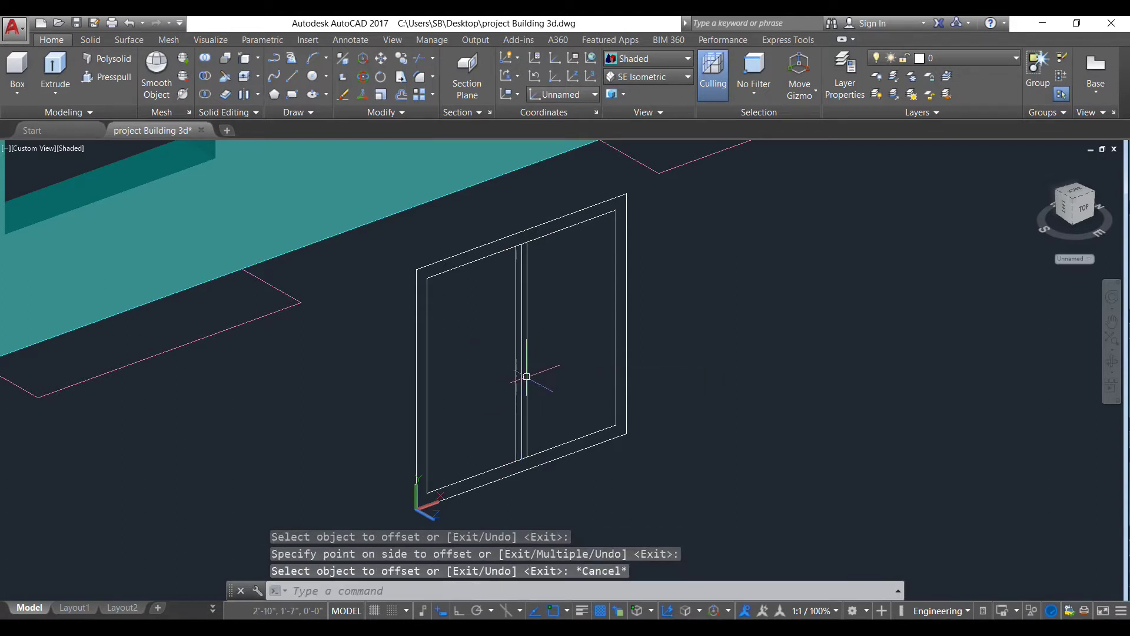
left_click(523, 377)
type("E")
key("Return")
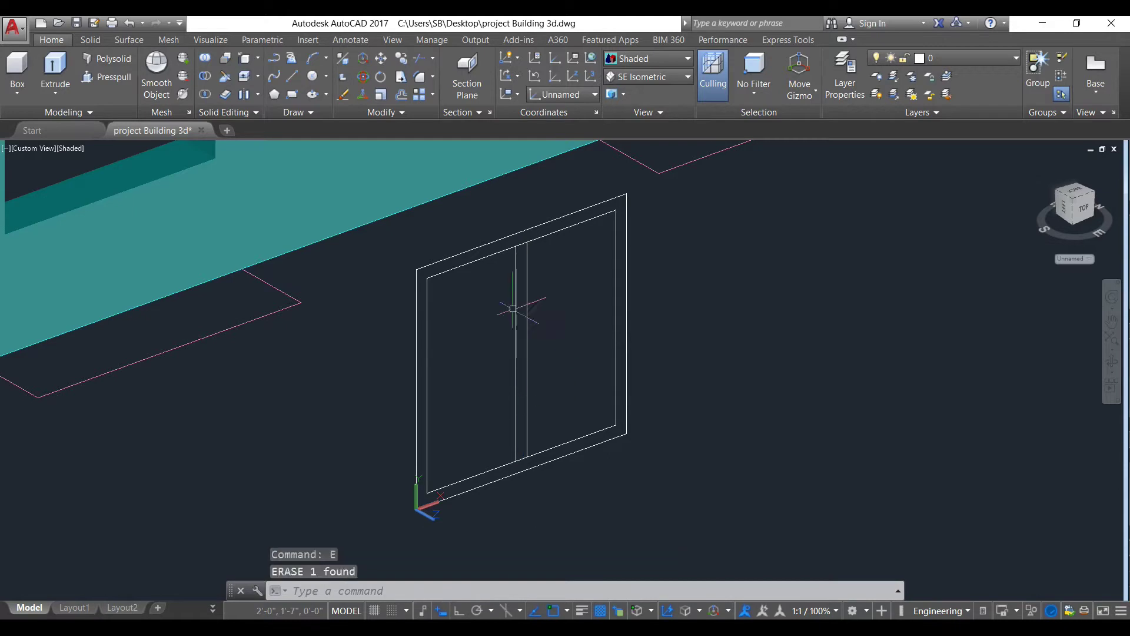
scroll(528, 253, "up", 5)
Step: Trim the inner outline's top and bottom segments lying between the two mullion lines
type("tr")
key("Return")
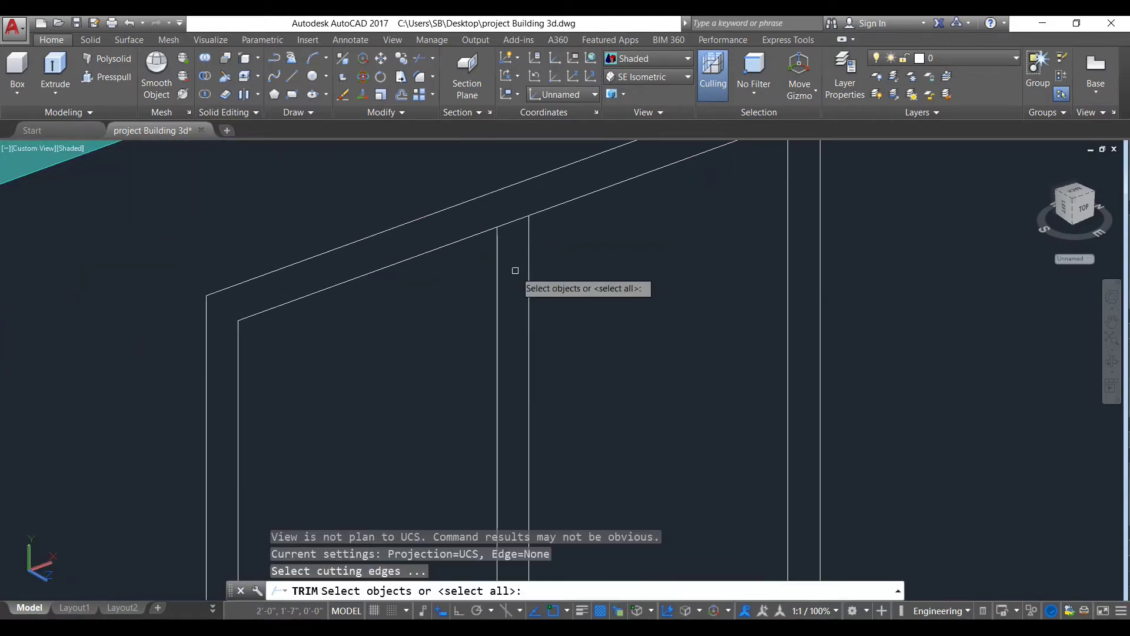
key("Return")
left_click(511, 222)
scroll(505, 355, "down", 5)
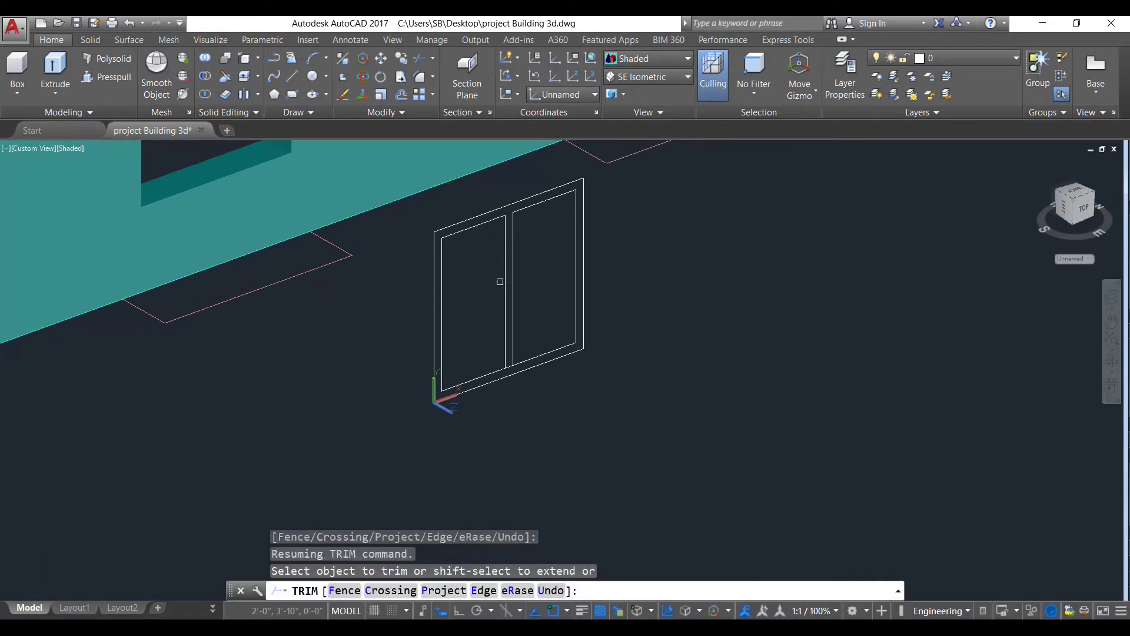
scroll(530, 377, "up", 5)
left_click(513, 414)
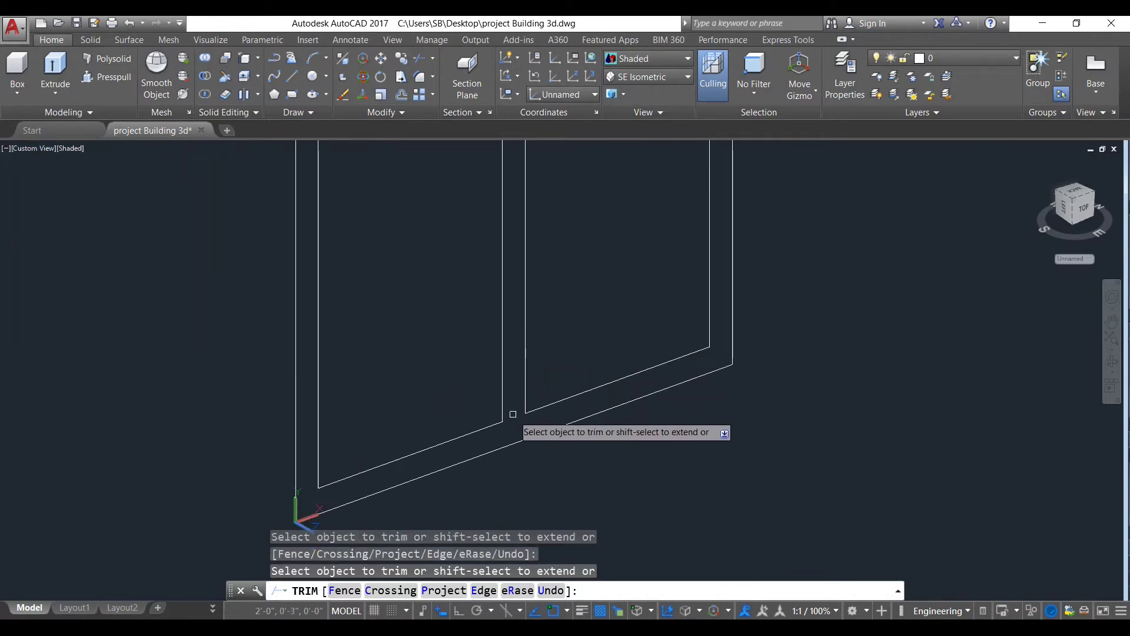
scroll(707, 394, "down", 6)
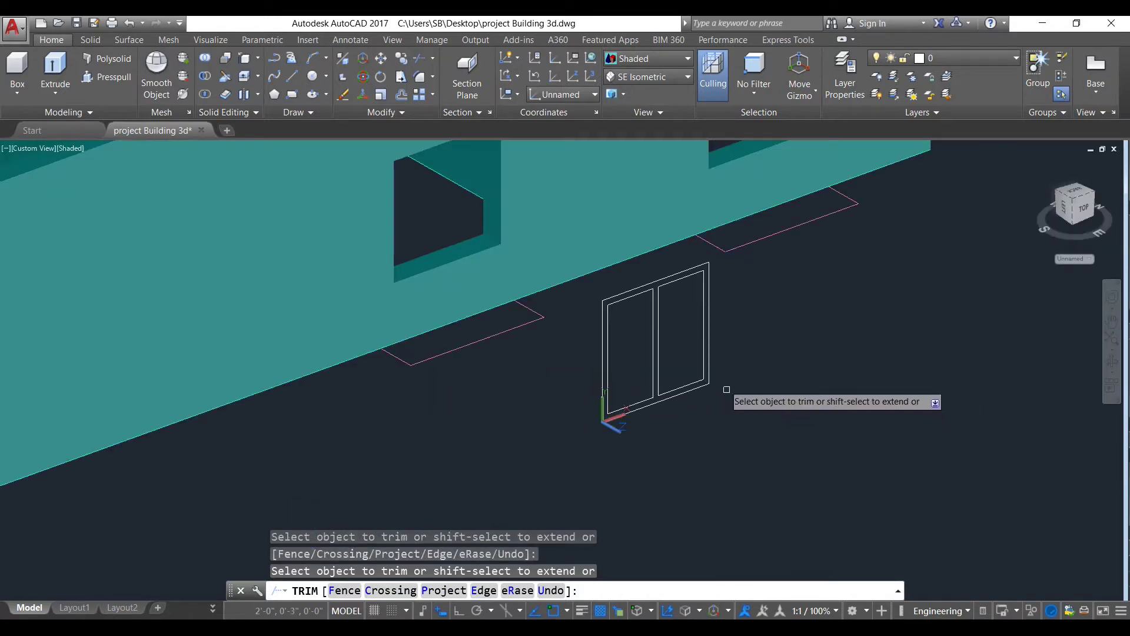
key("Escape")
middle_click_drag(671, 336, 646, 375)
Step: Copy the whole window frame twice to the right, using its bottom-left corner as base point
left_click(708, 437)
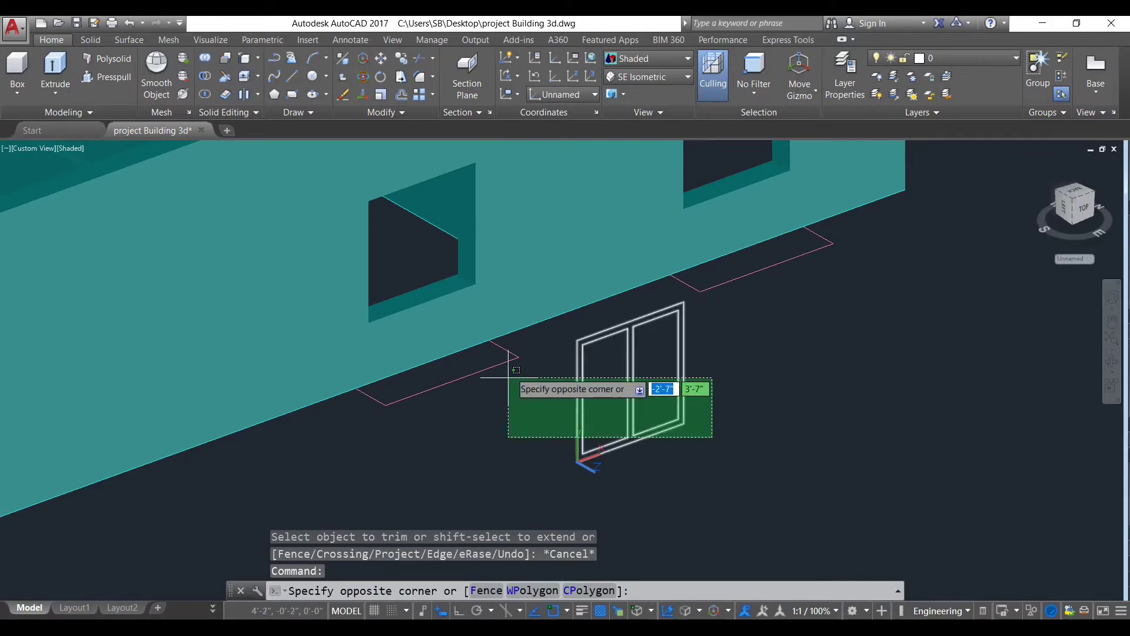
left_click(551, 336)
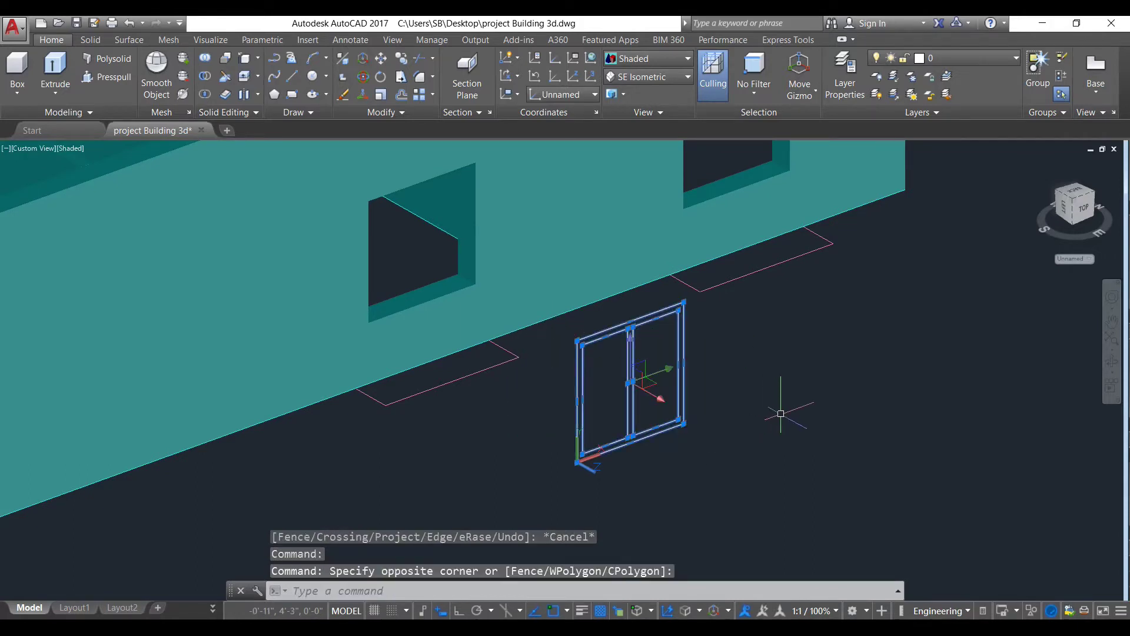
key("Return")
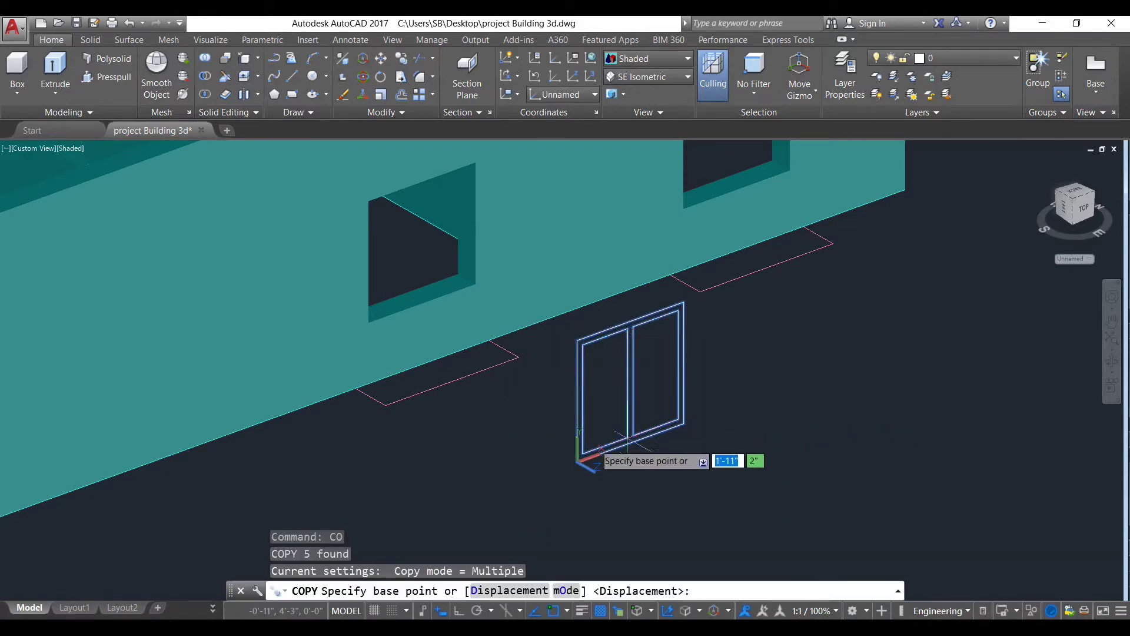
left_click(573, 456)
left_click(876, 409)
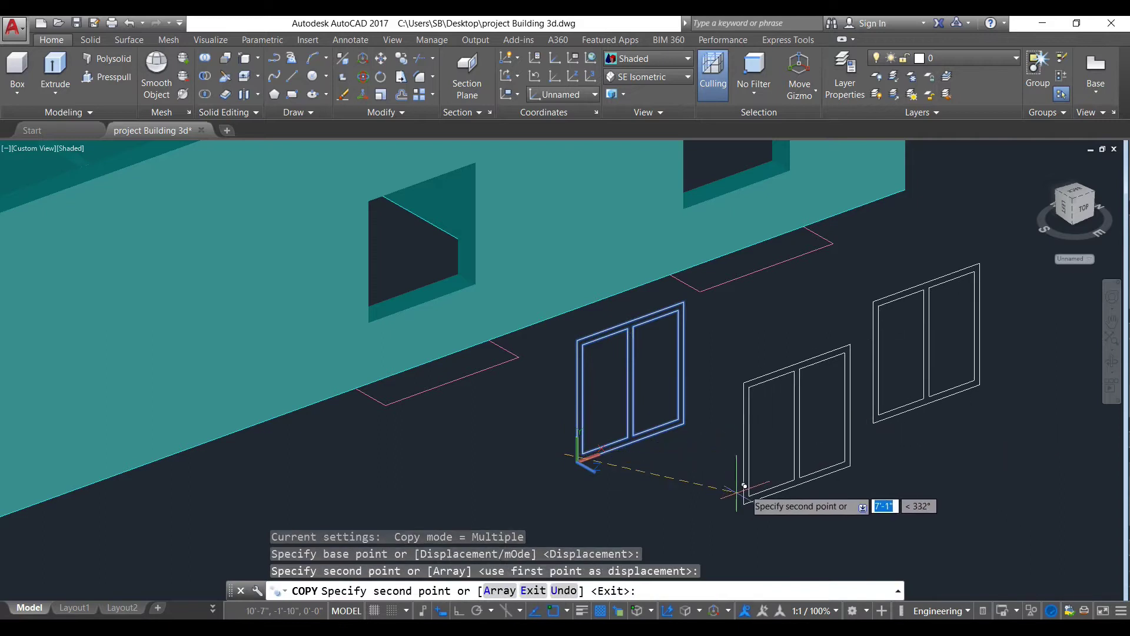
left_click(966, 532)
key("Escape")
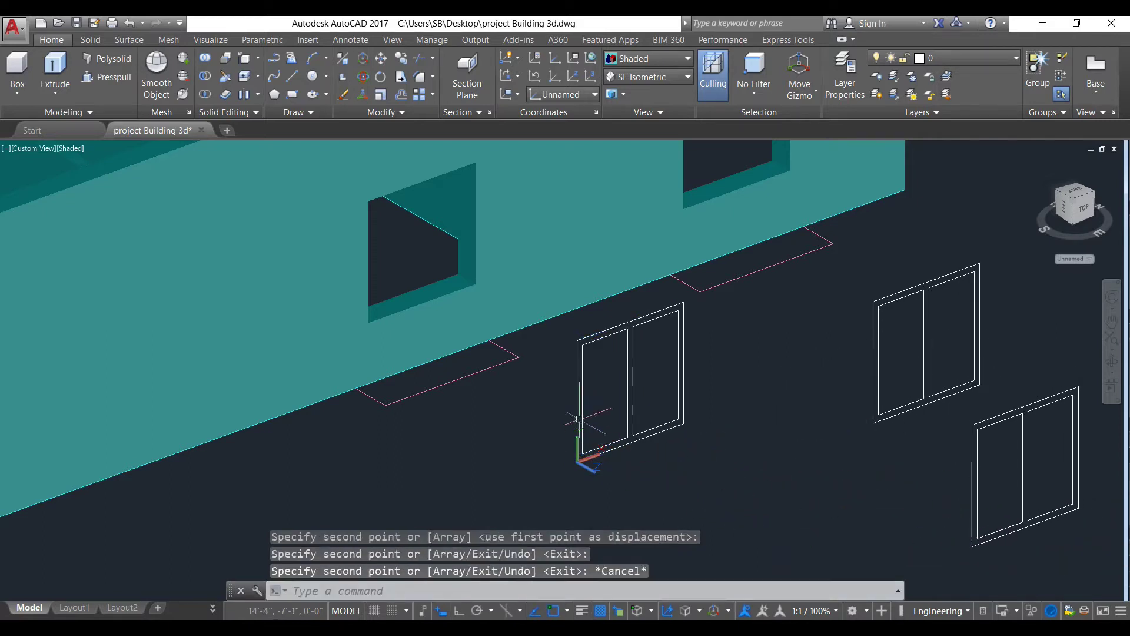
scroll(579, 419, "up", 3)
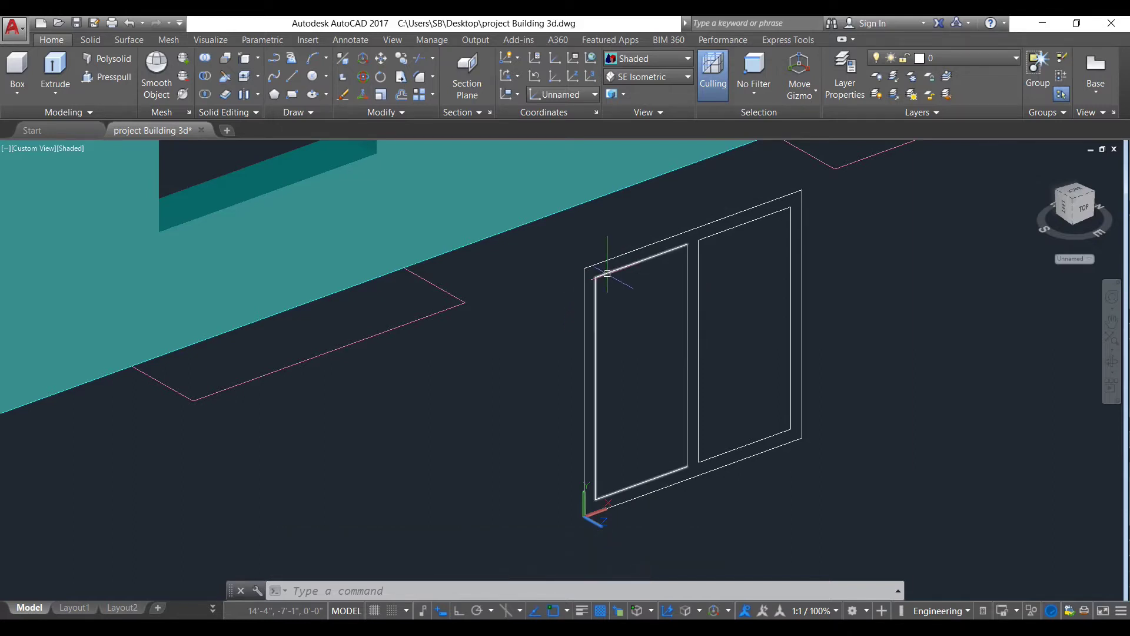
left_click(685, 297)
Step: Join the left and right pane edges into single polylines
left_click(639, 260)
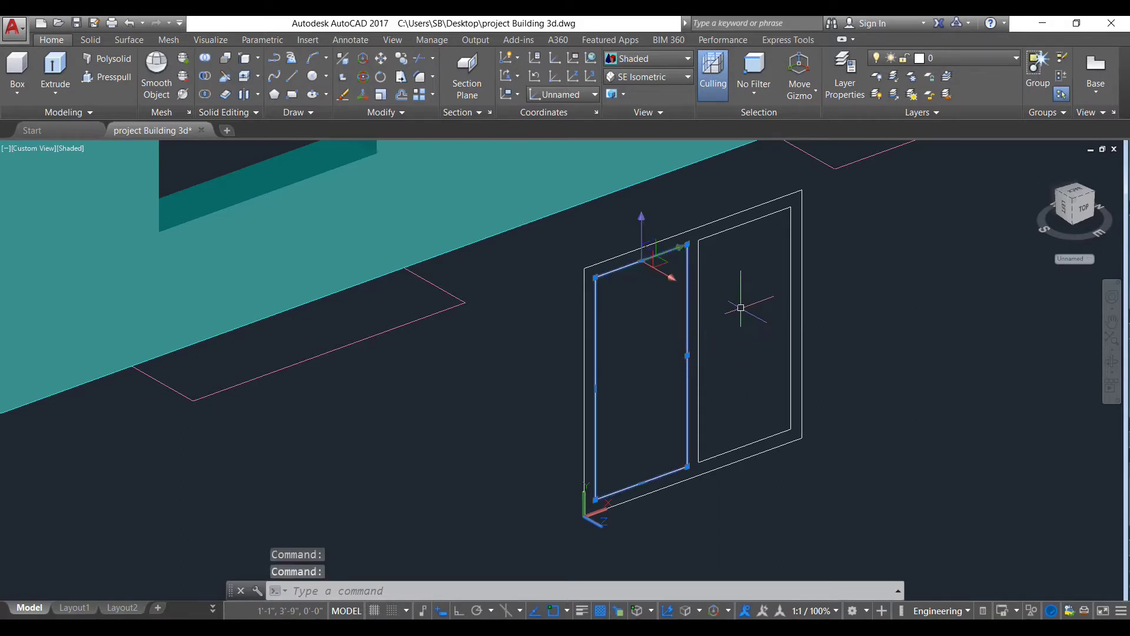
left_click(723, 232)
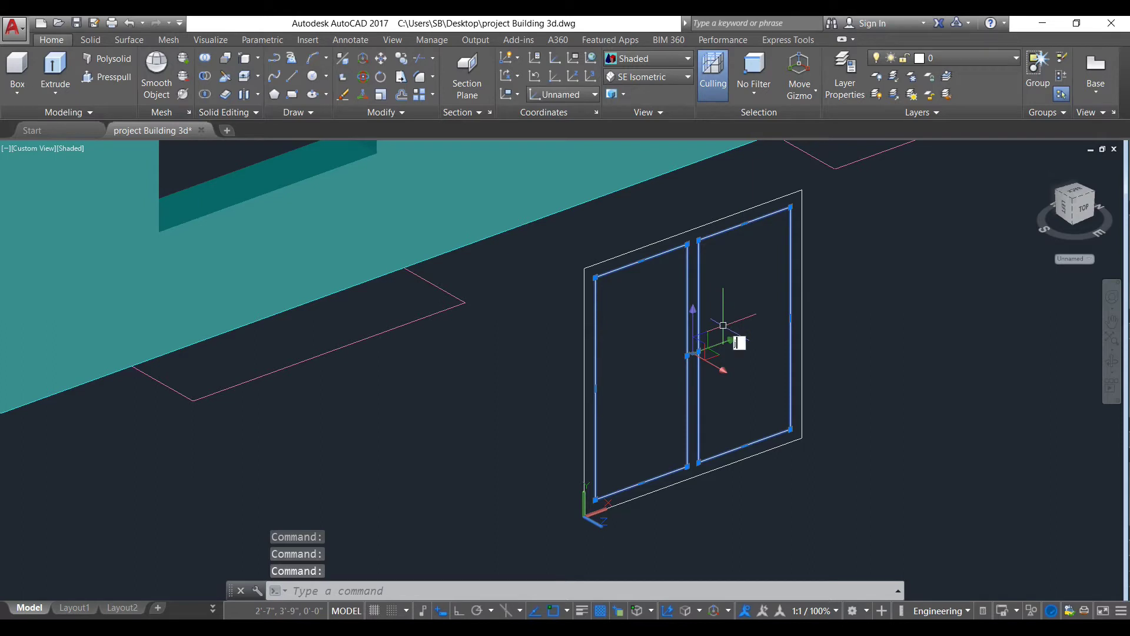
key("Return")
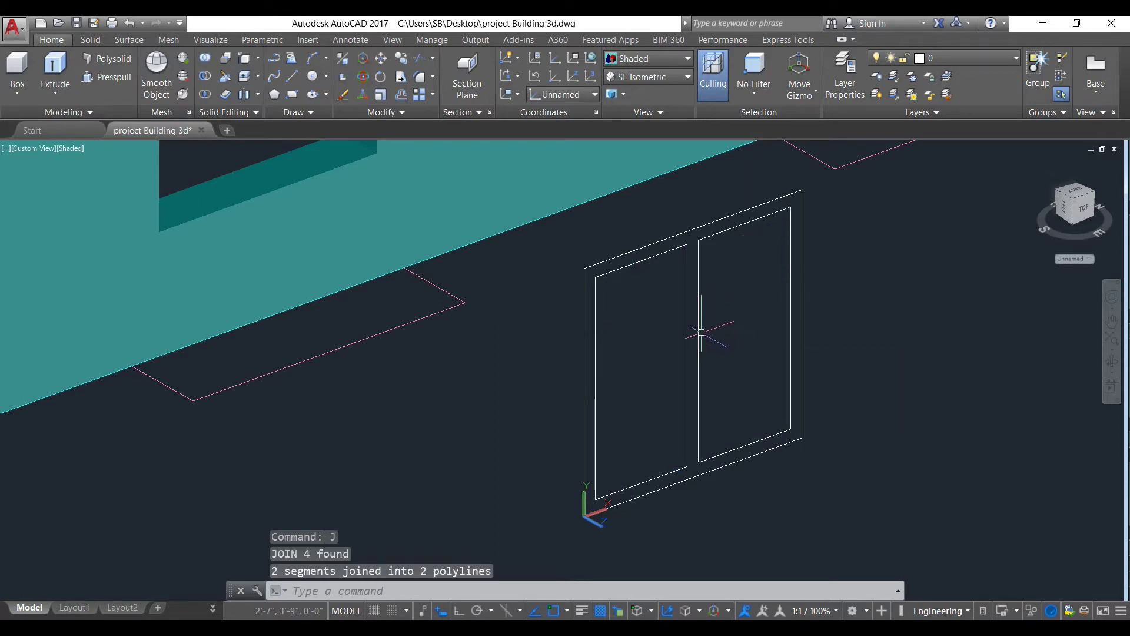
left_click(699, 331)
key("Escape")
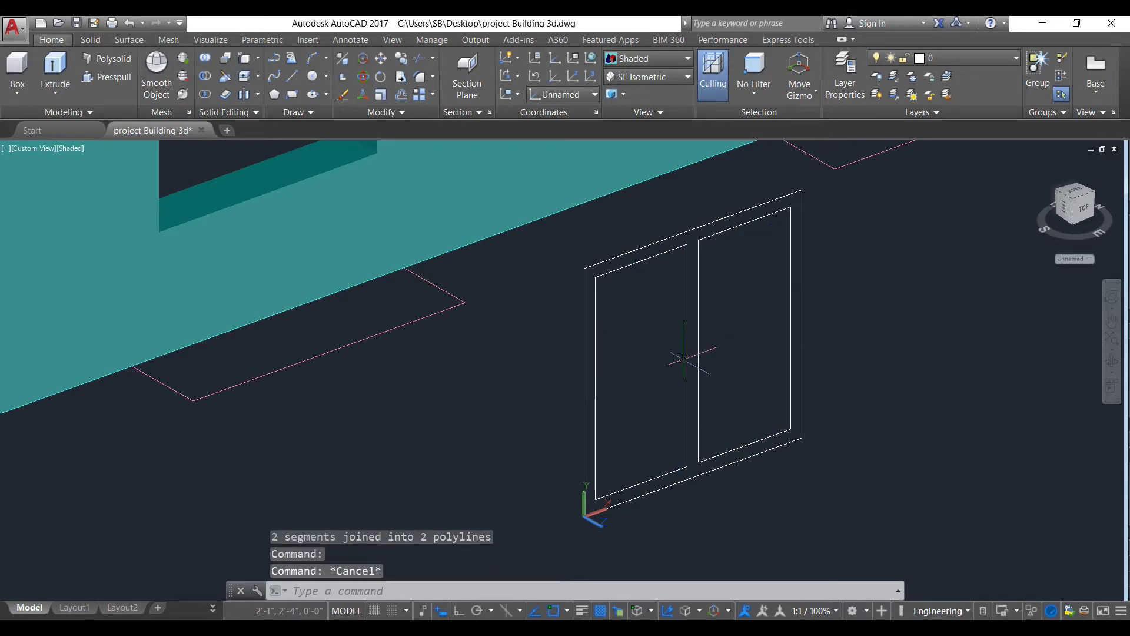
Step: Erase the two spare window copies on the right
scroll(540, 280, "down", 2)
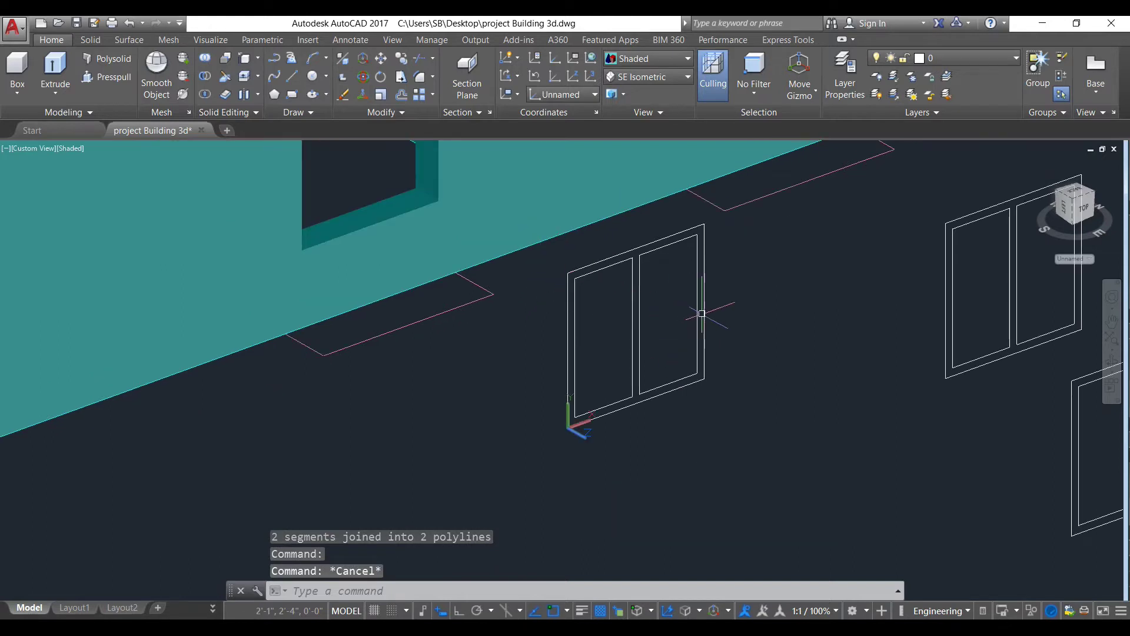
middle_click_drag(788, 316, 535, 320)
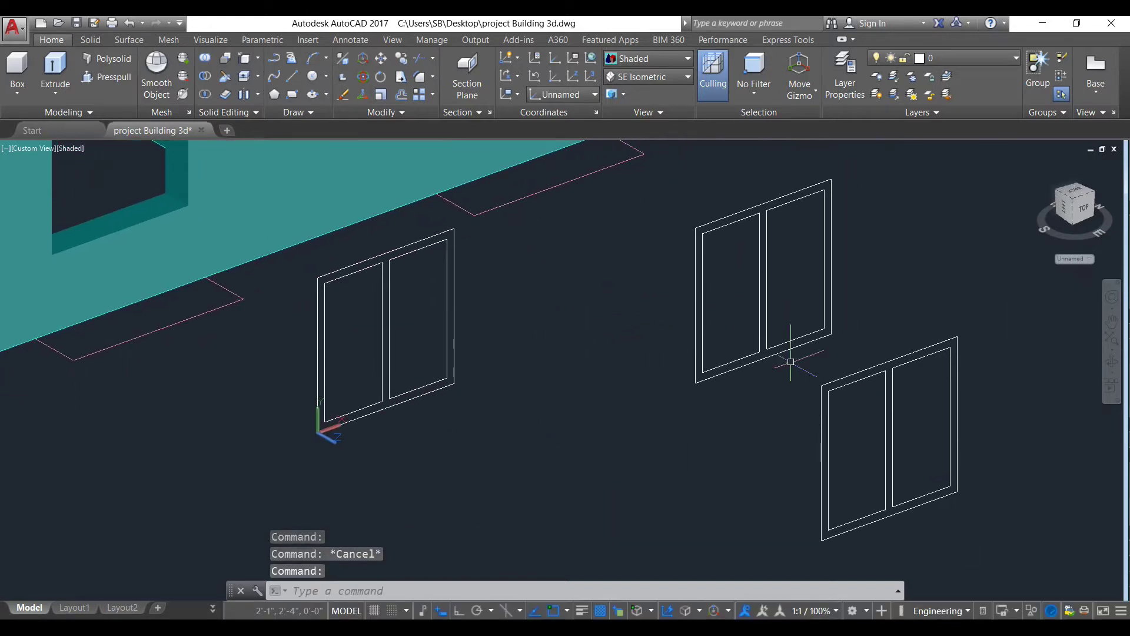
left_click(973, 536)
left_click(696, 184)
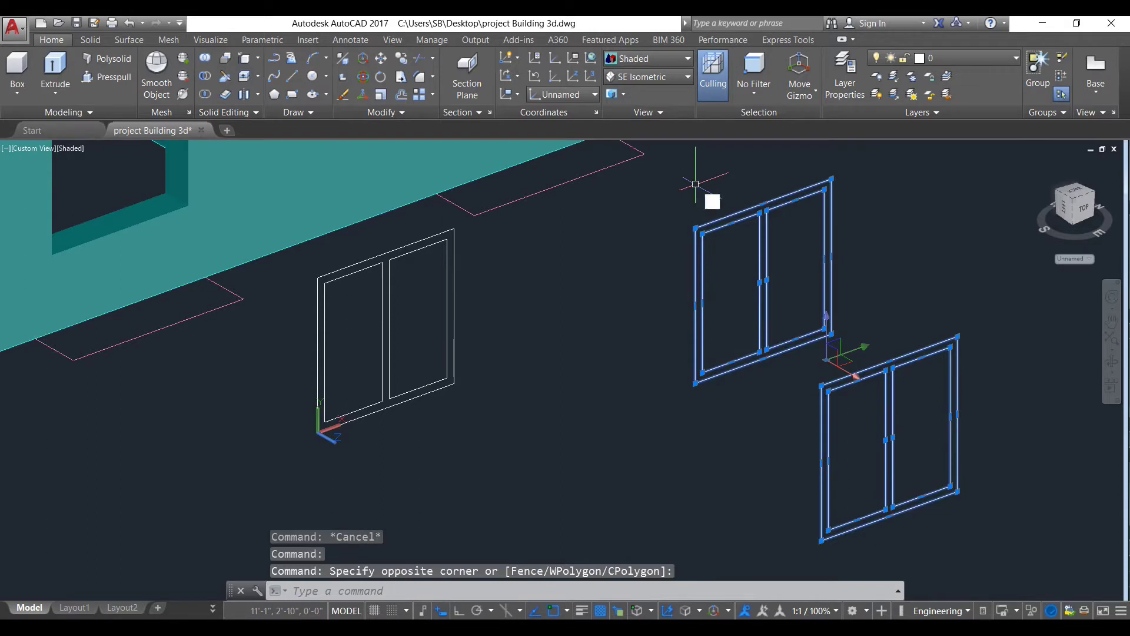
type("E")
key("Return")
Step: Copy the remaining window frame to two new positions further right
left_click(512, 425)
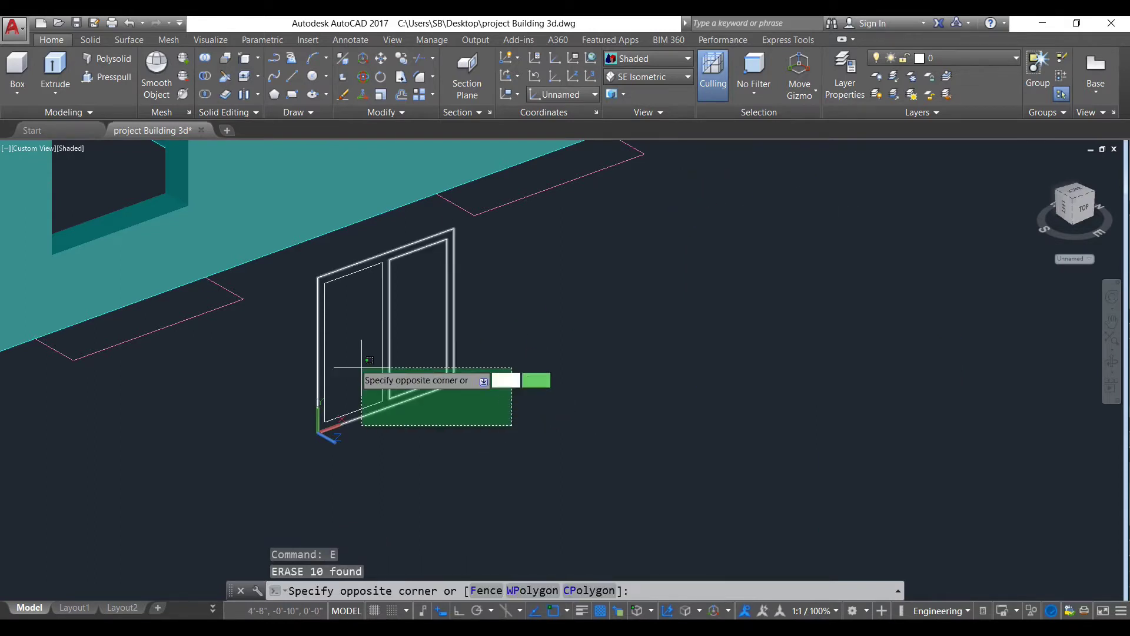
left_click(298, 320)
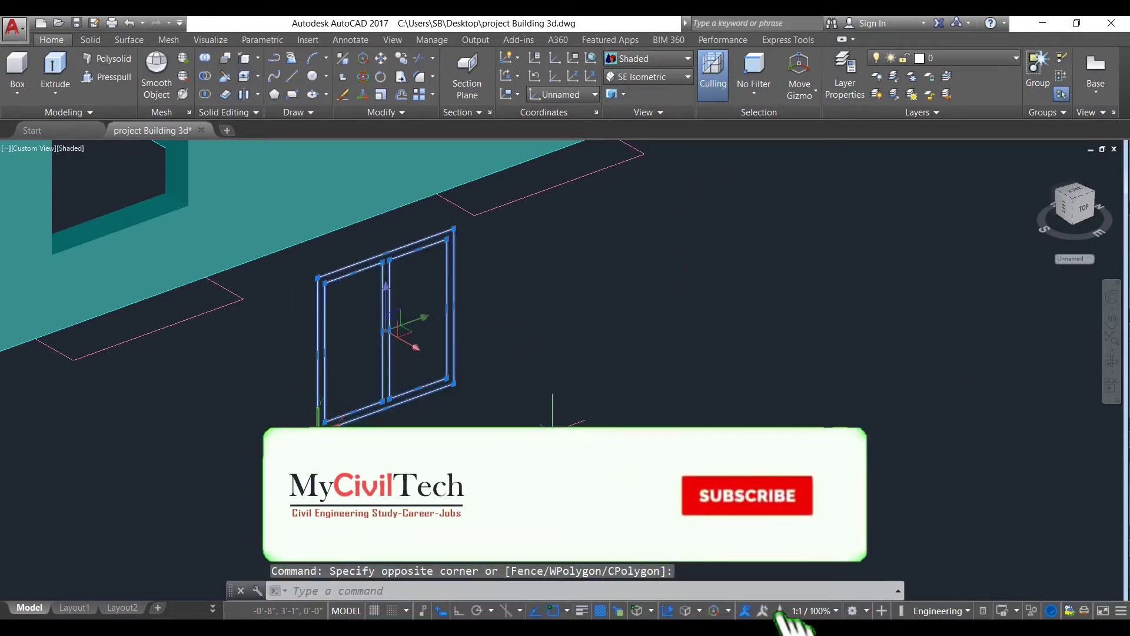
type("co")
key("Return")
left_click(387, 330)
left_click(790, 363)
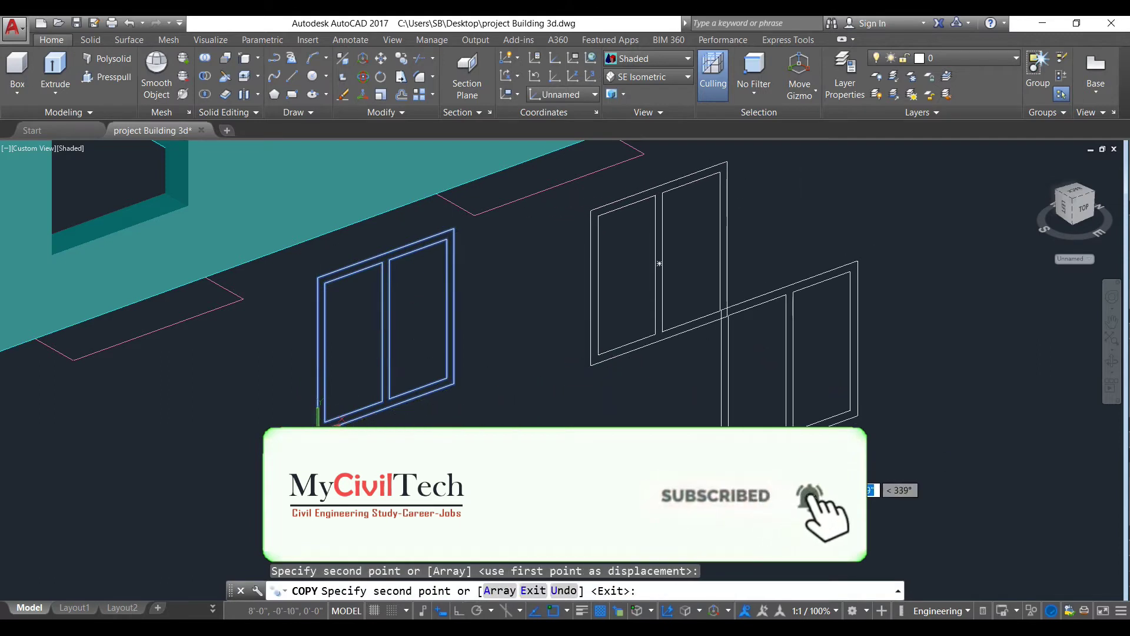
left_click(870, 396)
key("Escape")
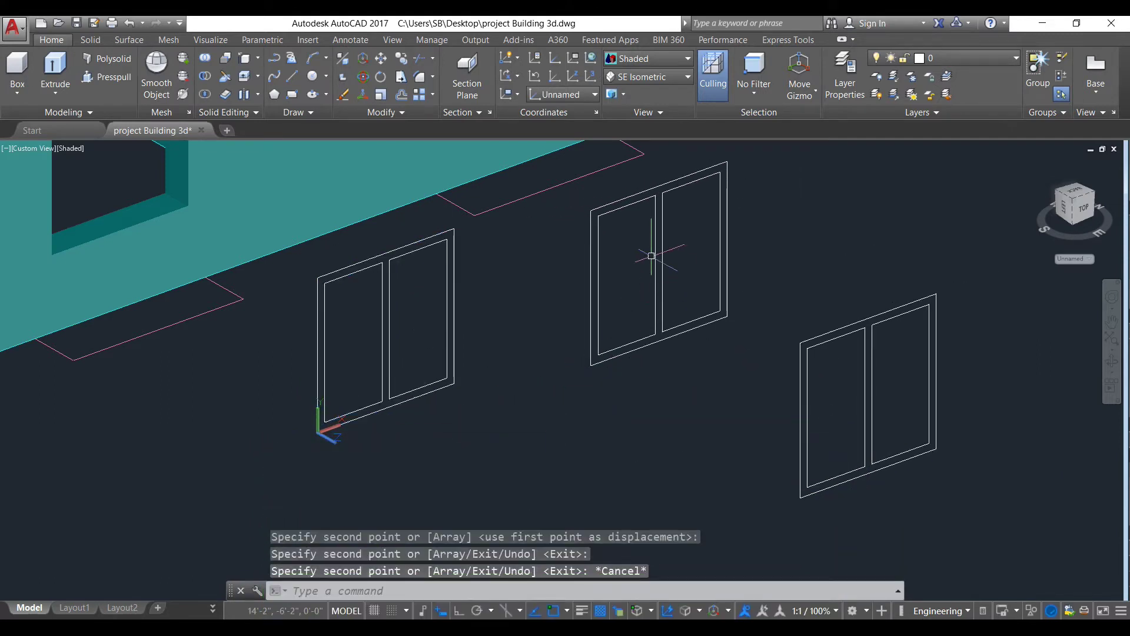
scroll(488, 295, "down", 1)
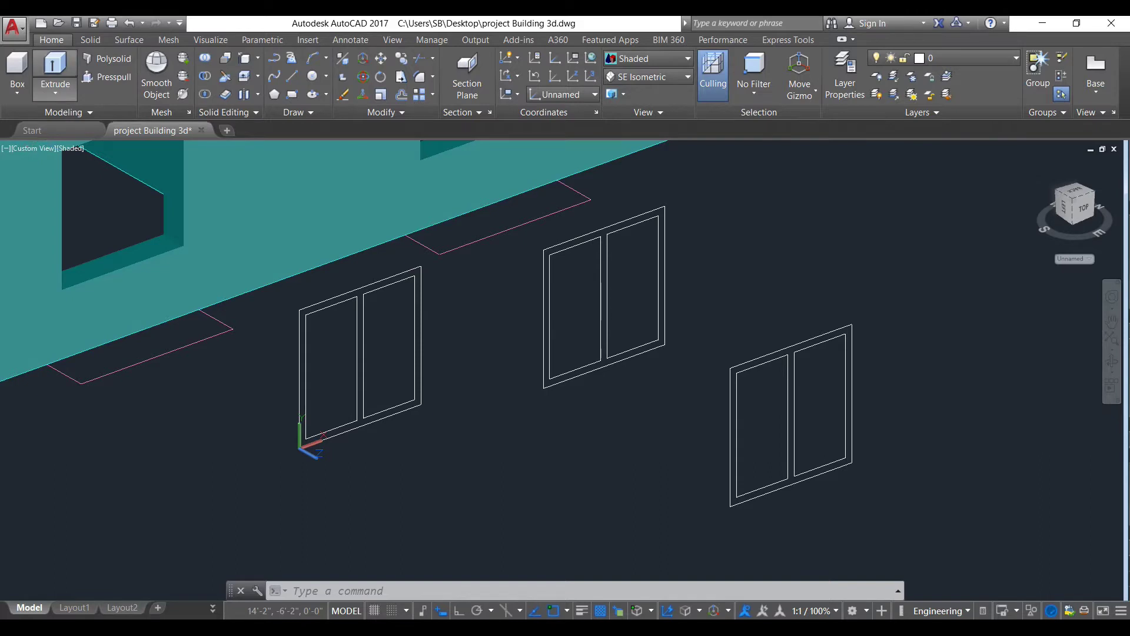
left_click(56, 70)
Step: Extrude the middle window's outer frame and both pane outlines 3" thick
left_click(542, 301)
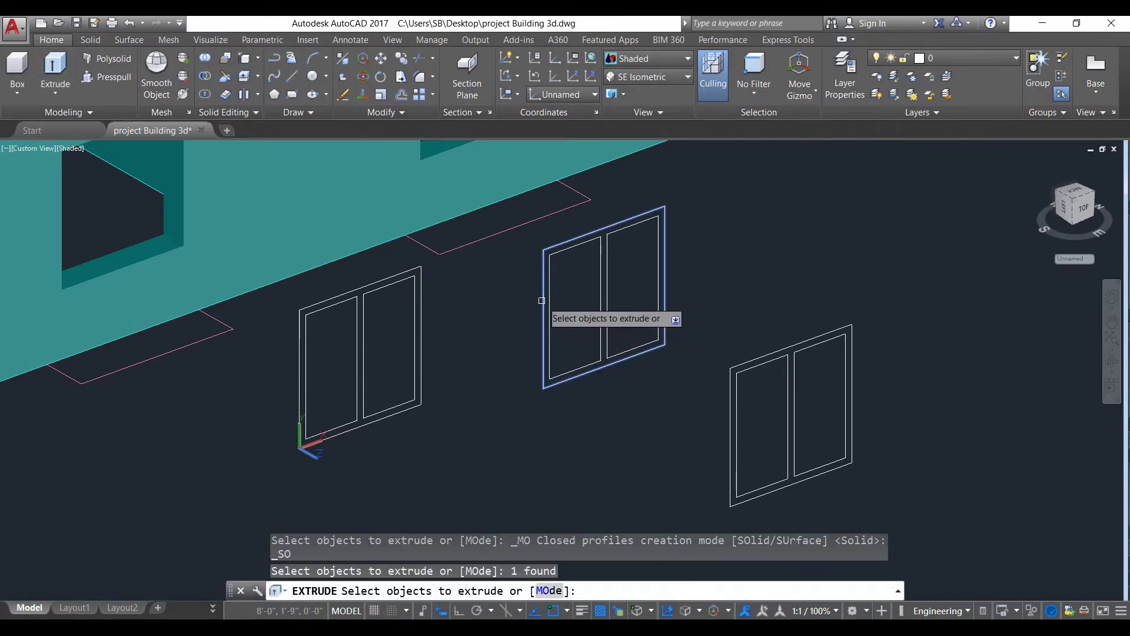
left_click(550, 303)
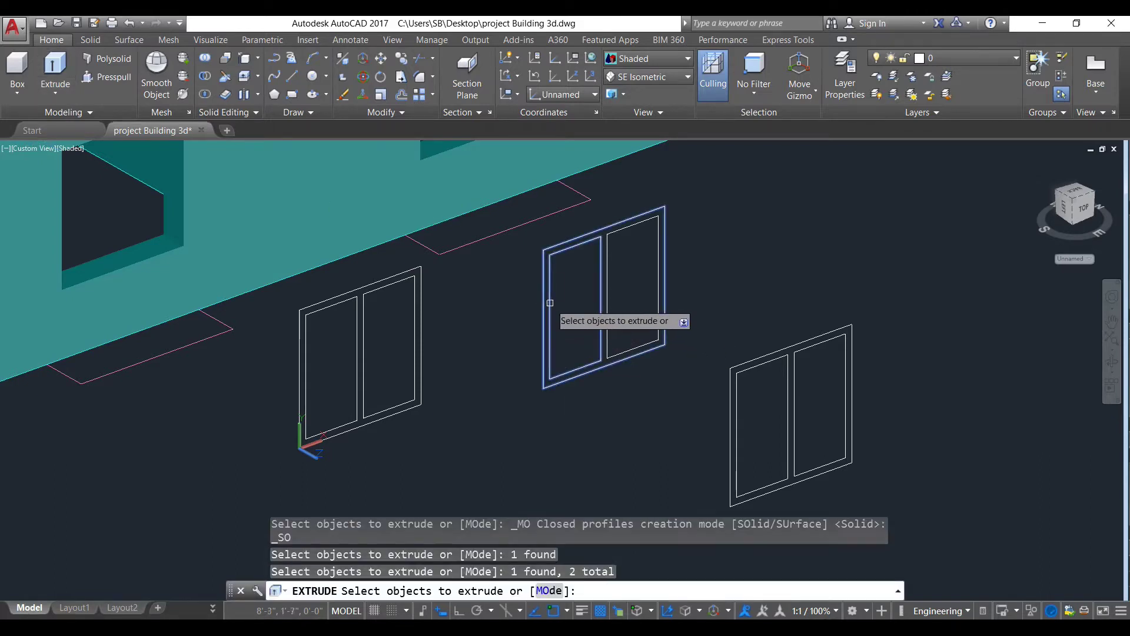
left_click(609, 277)
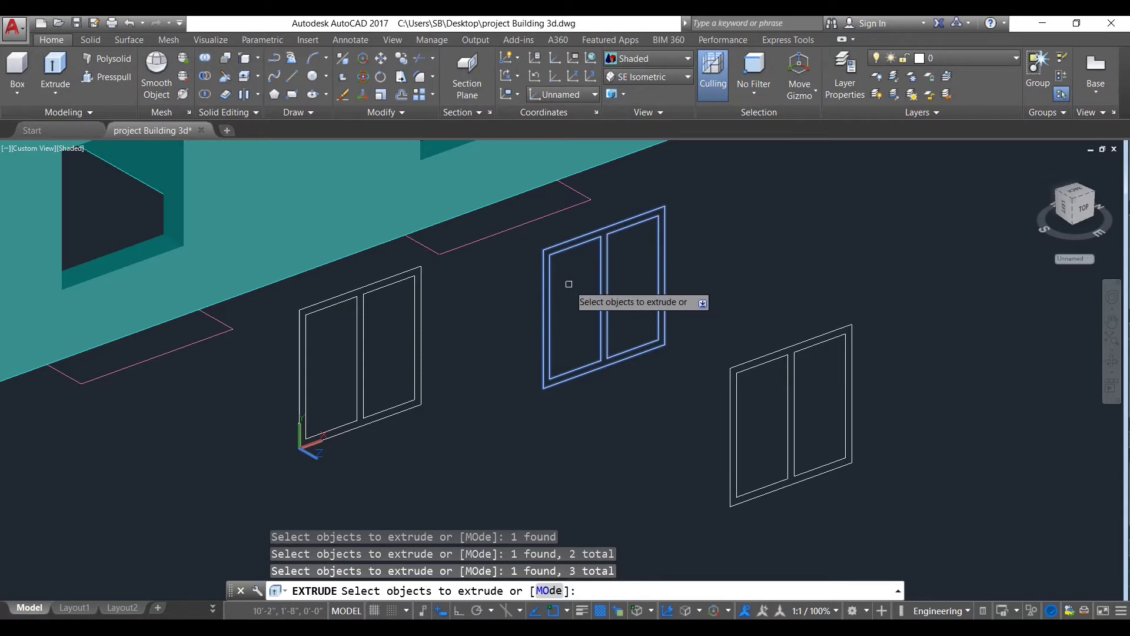
key("Return")
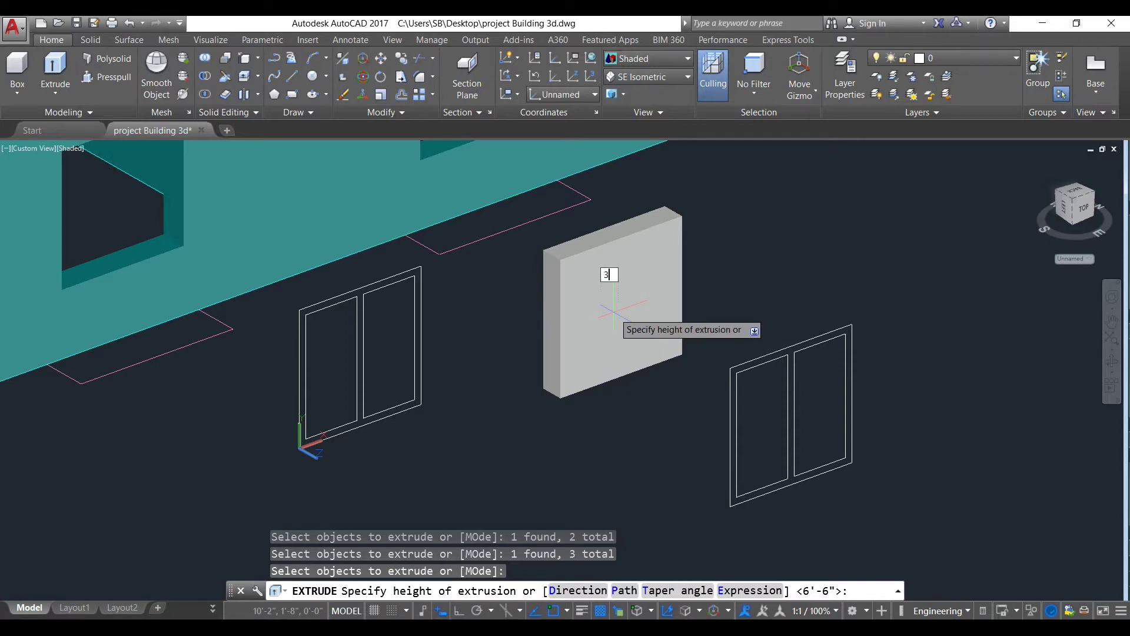
key("Return")
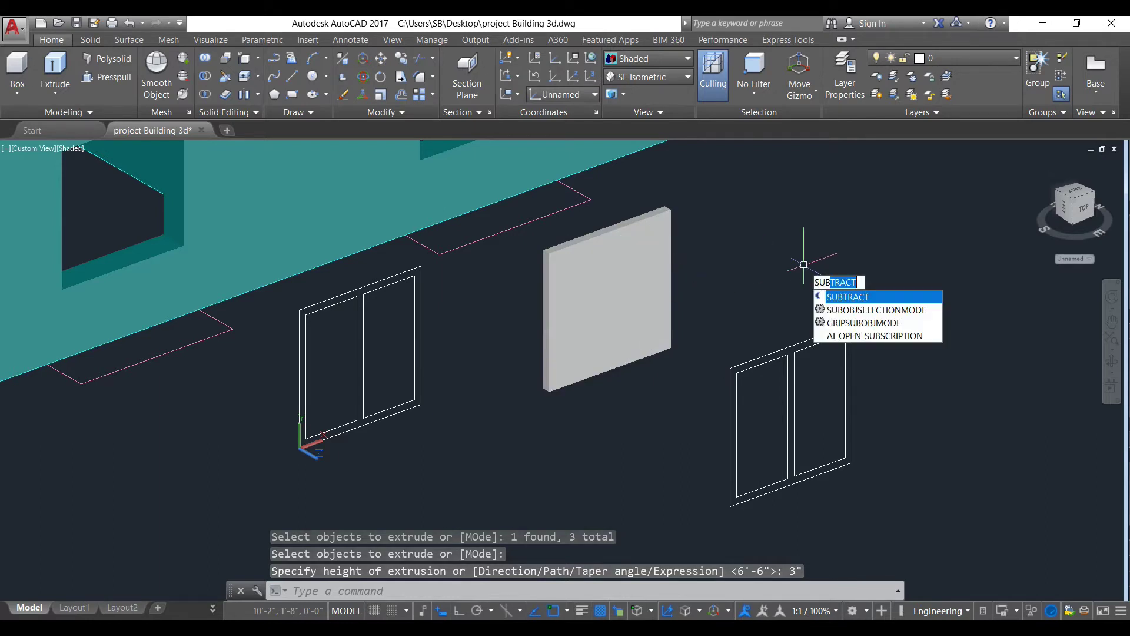
Step: Subtract the left and right pane solids from the middle window slab, leaving a hollow frame
key("Return")
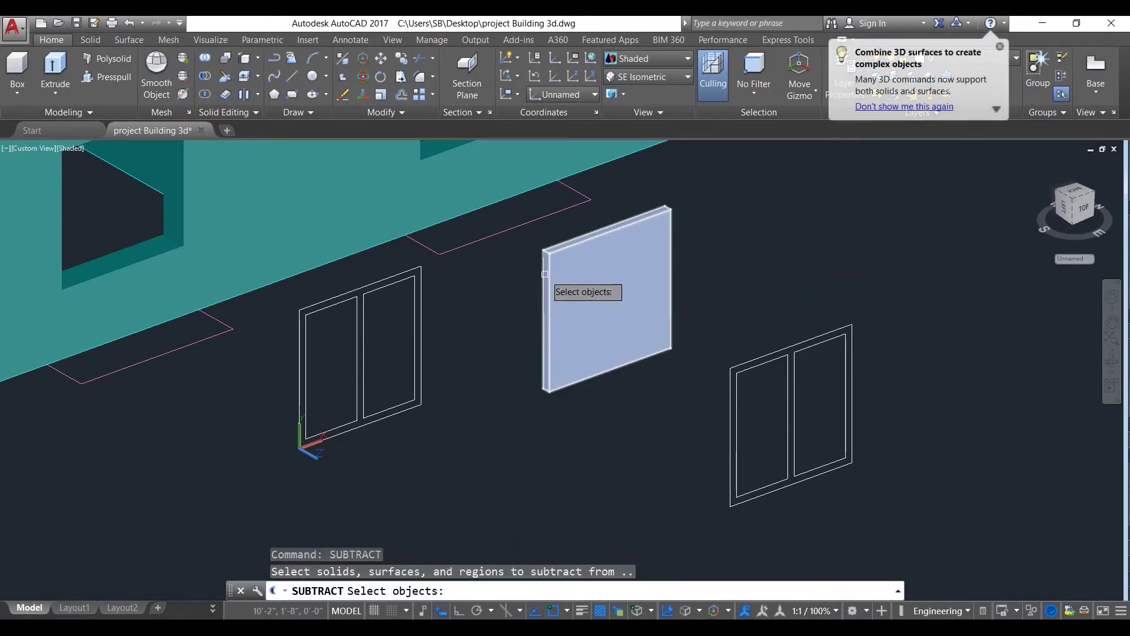
left_click(544, 273)
key("Return")
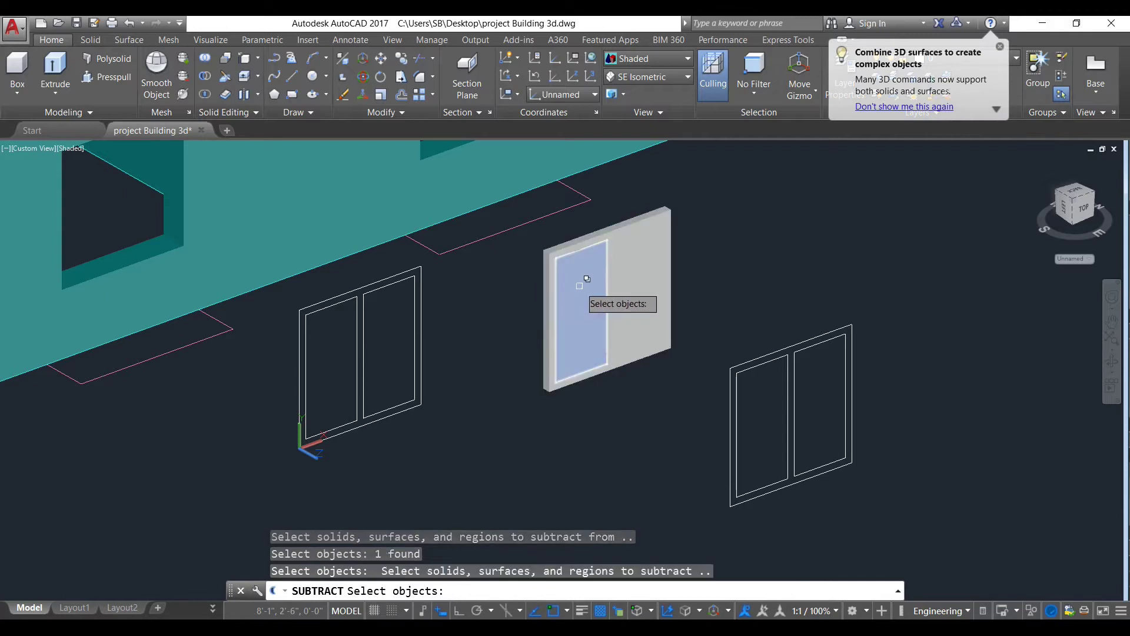
left_click(587, 278)
left_click(653, 333)
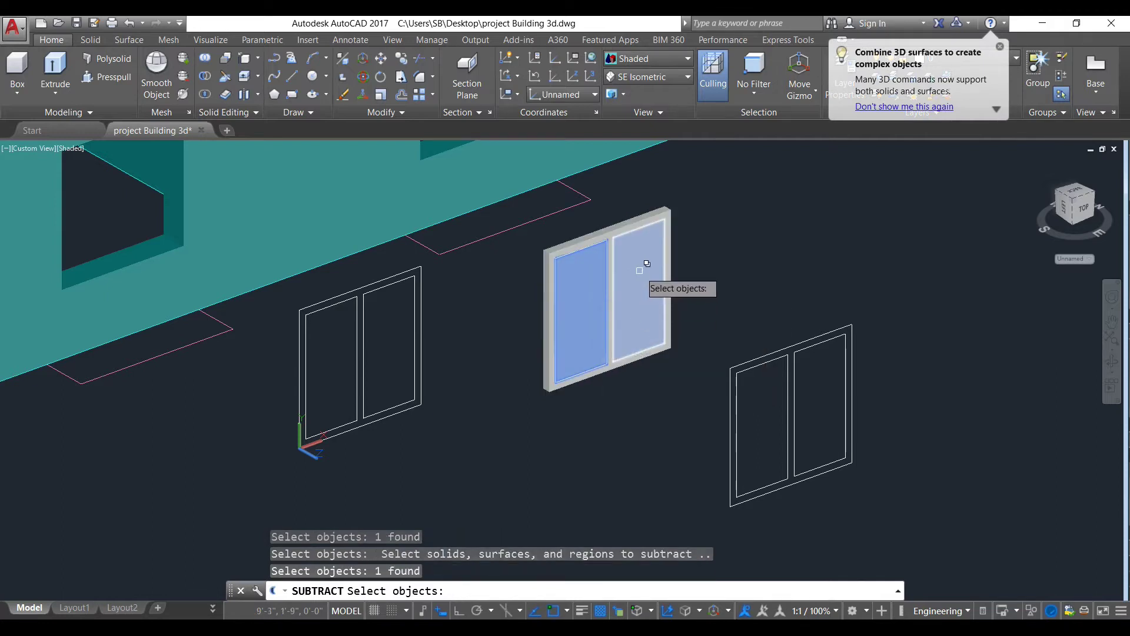
left_click(646, 264)
left_click(677, 320)
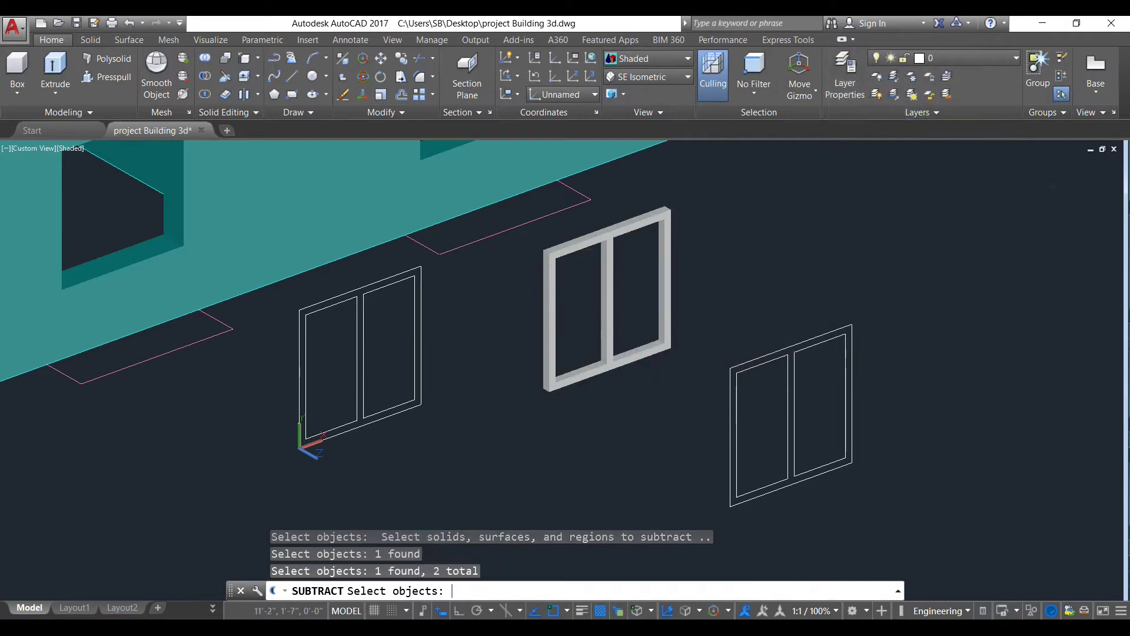
key("Return")
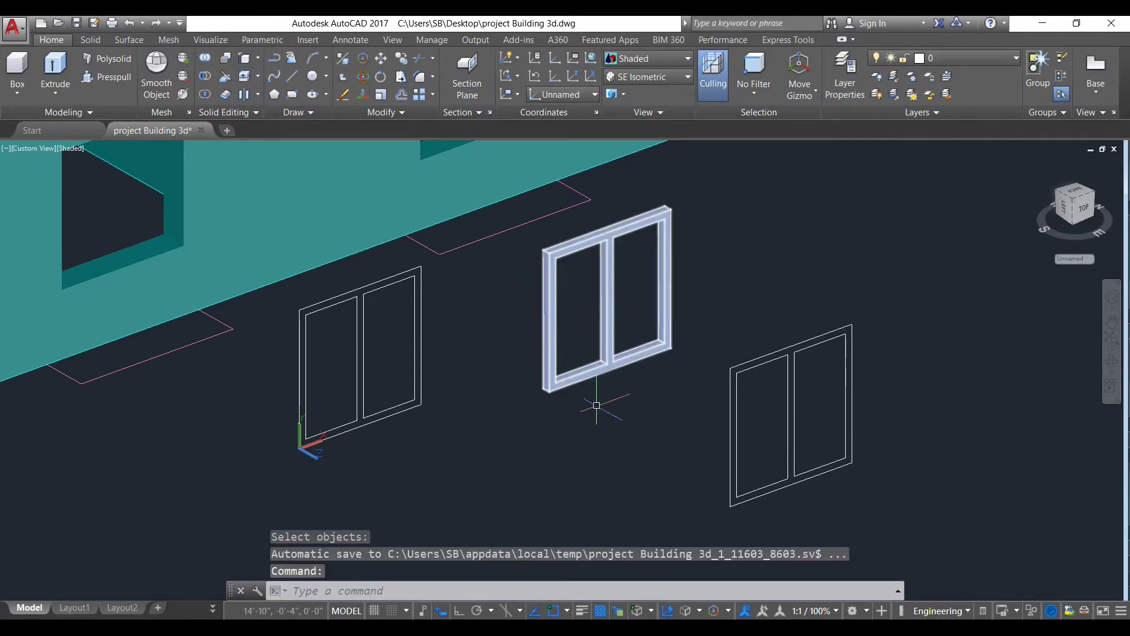
Step: Extrude the right window's two pane outlines 1.5 feet, then undo that extrusion
scroll(740, 416, "down", 2)
middle_click_drag(739, 416, 749, 431)
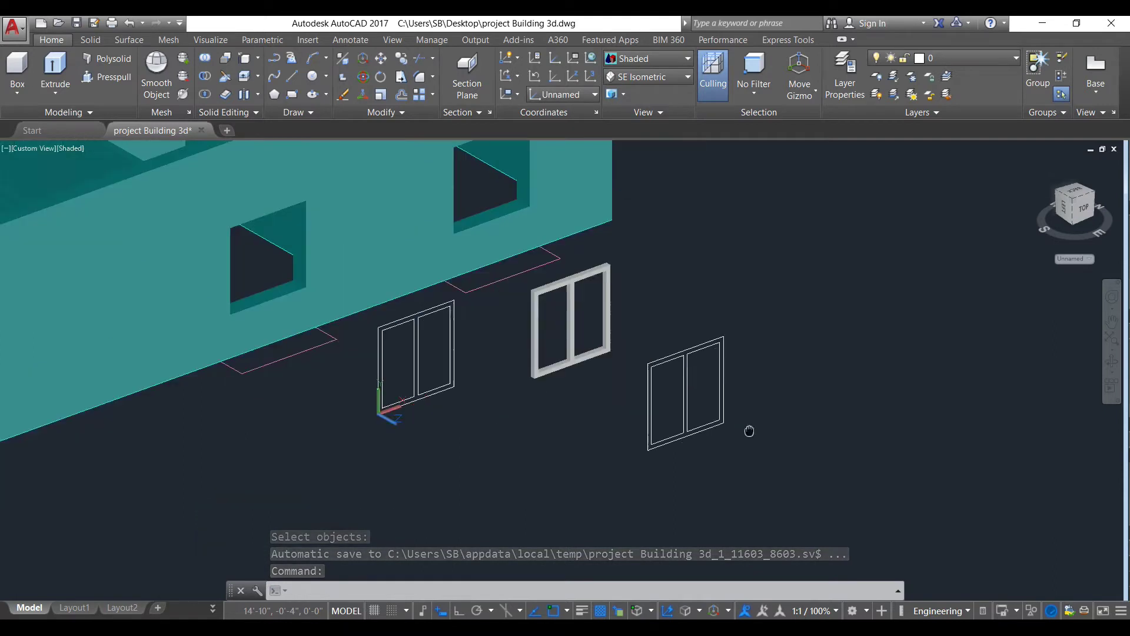
scroll(659, 389, "up", 2)
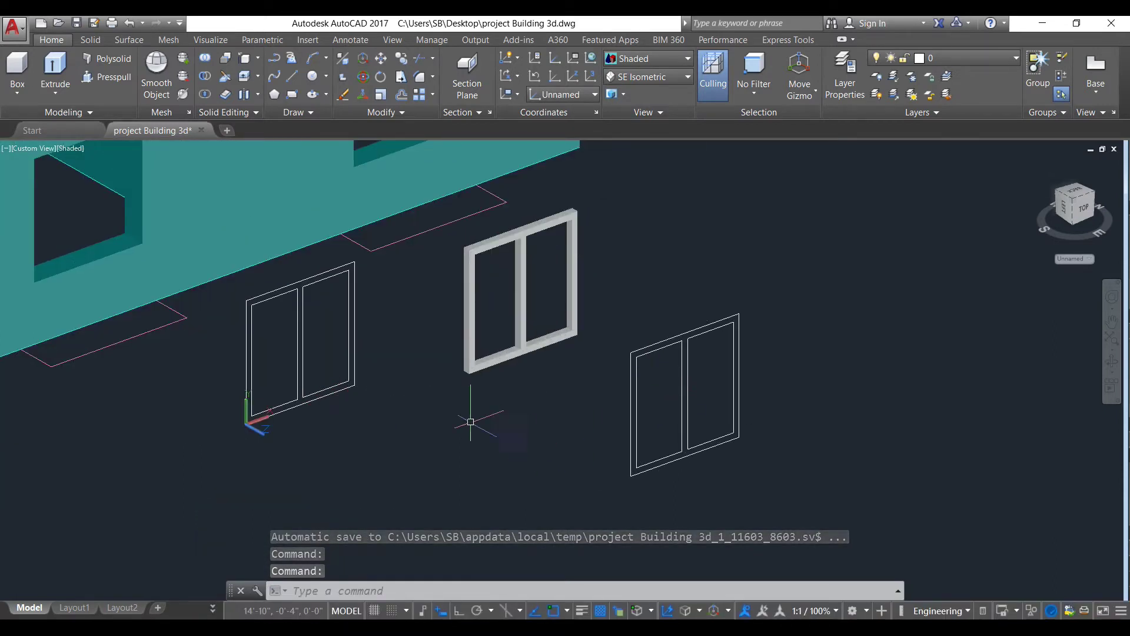
left_click(55, 66)
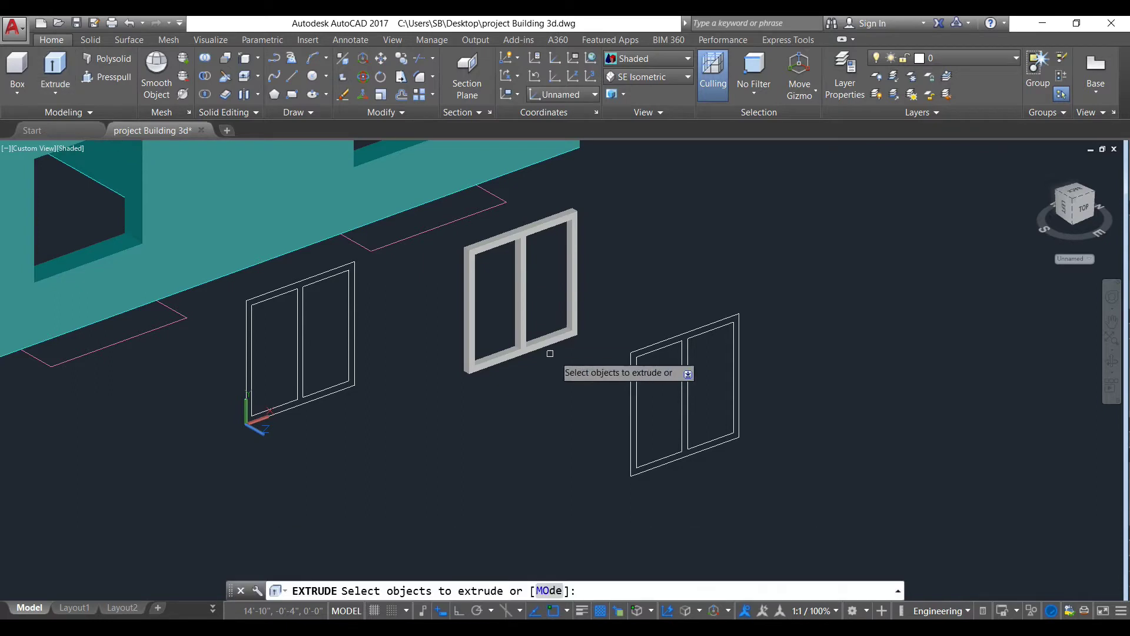
left_click(639, 399)
left_click(737, 377)
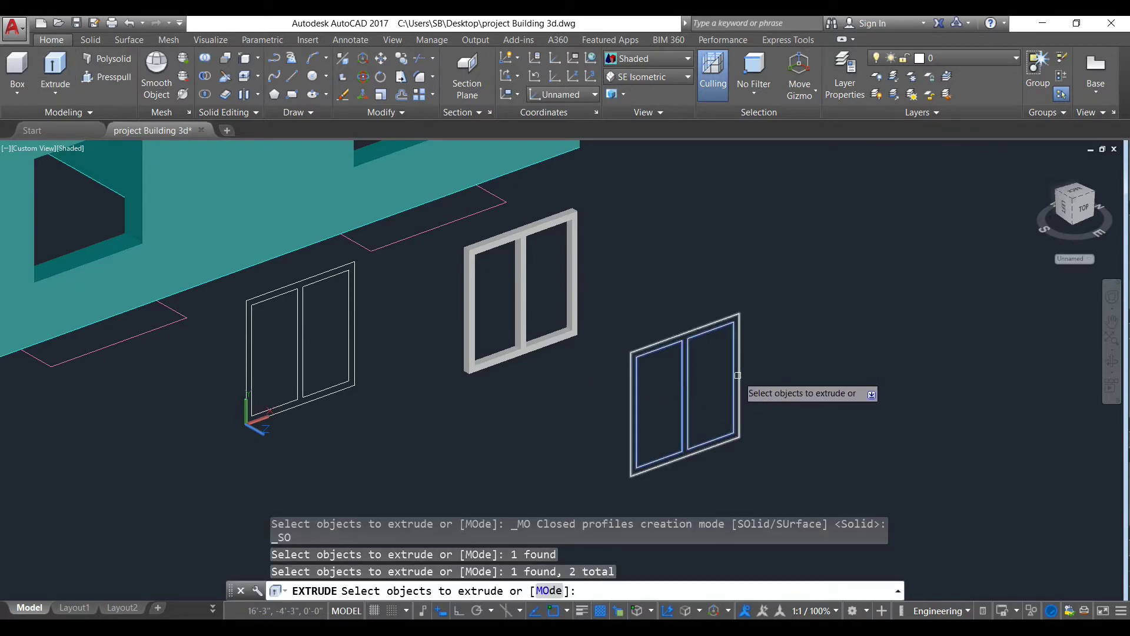
key("Return")
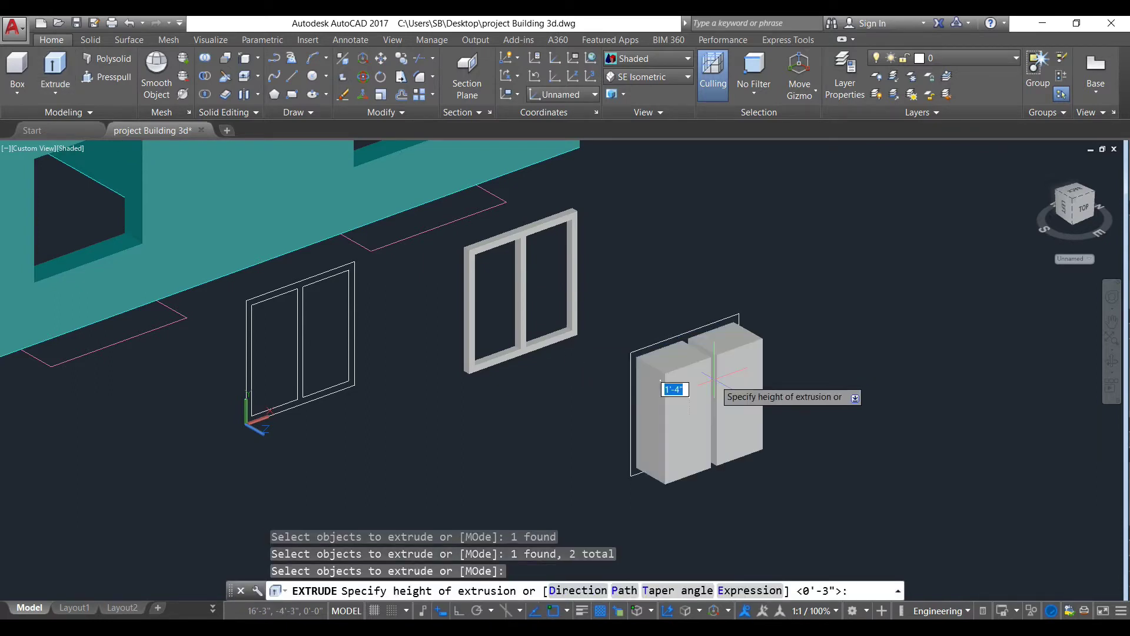
type("1")
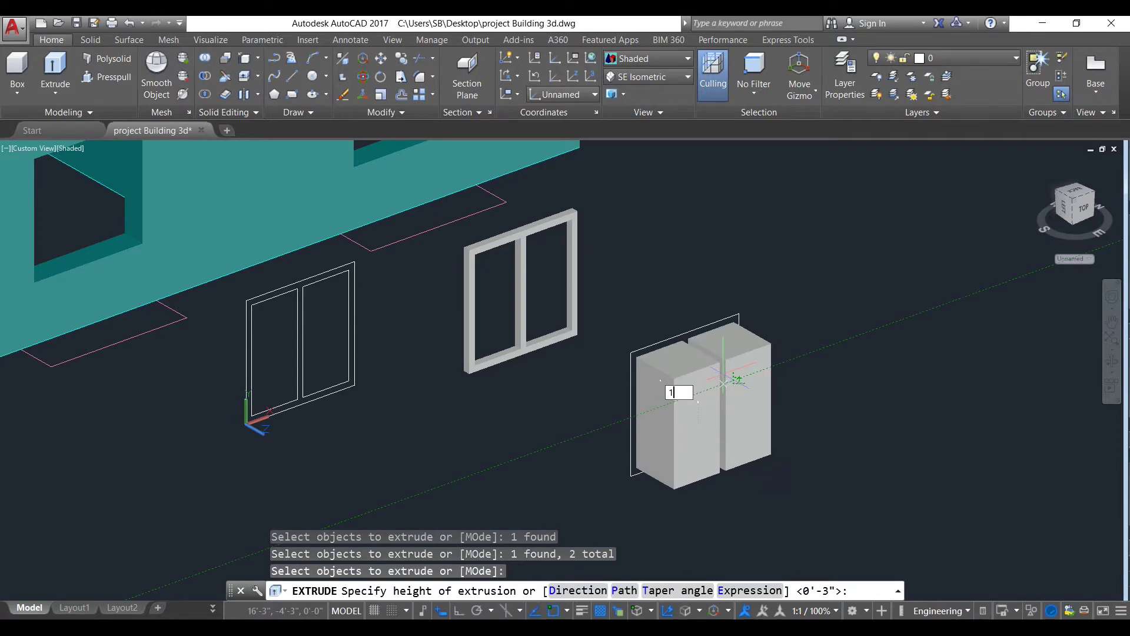
type(".5'")
key("Return")
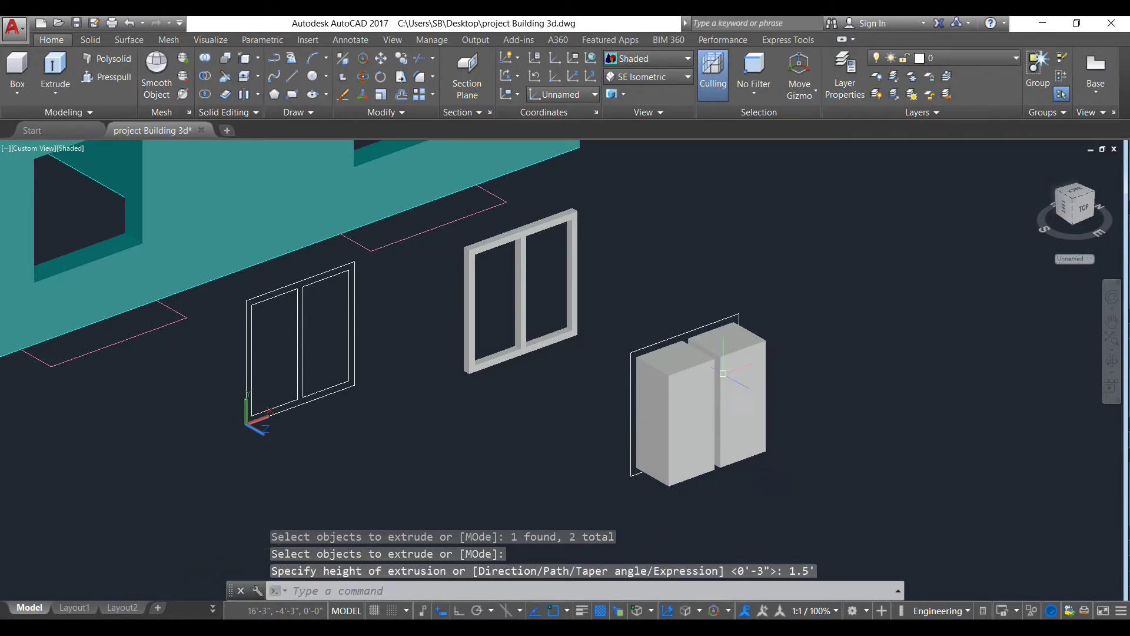
key("ctrl+z")
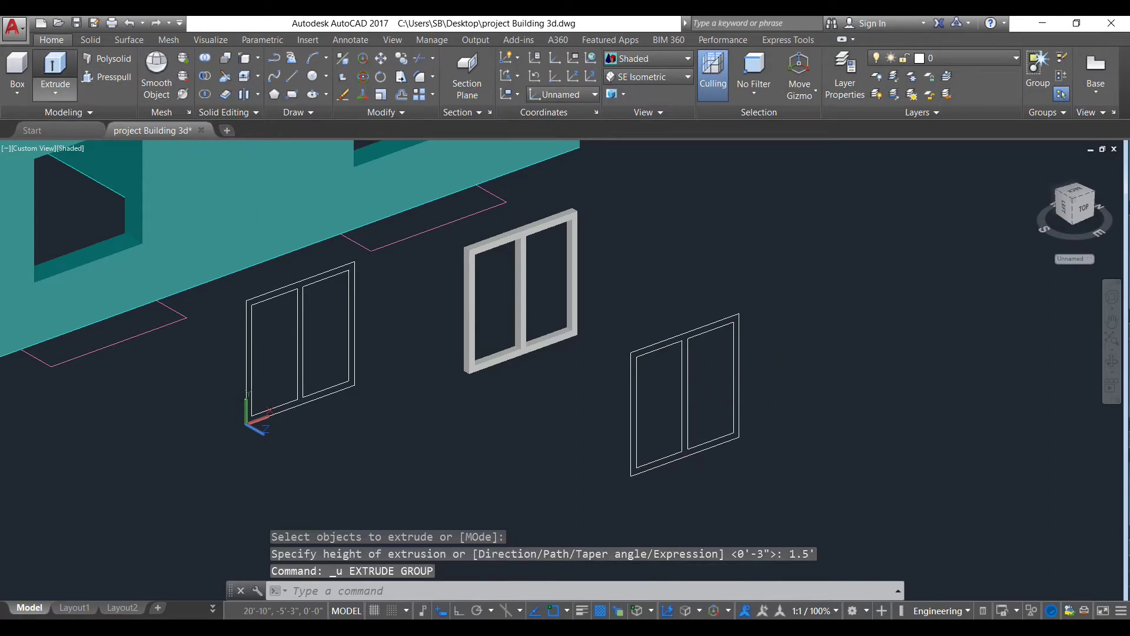
Step: Extrude the right window's left and right pane outlines 1.5 inches thick
left_click(56, 68)
left_click(678, 364)
left_click(688, 360)
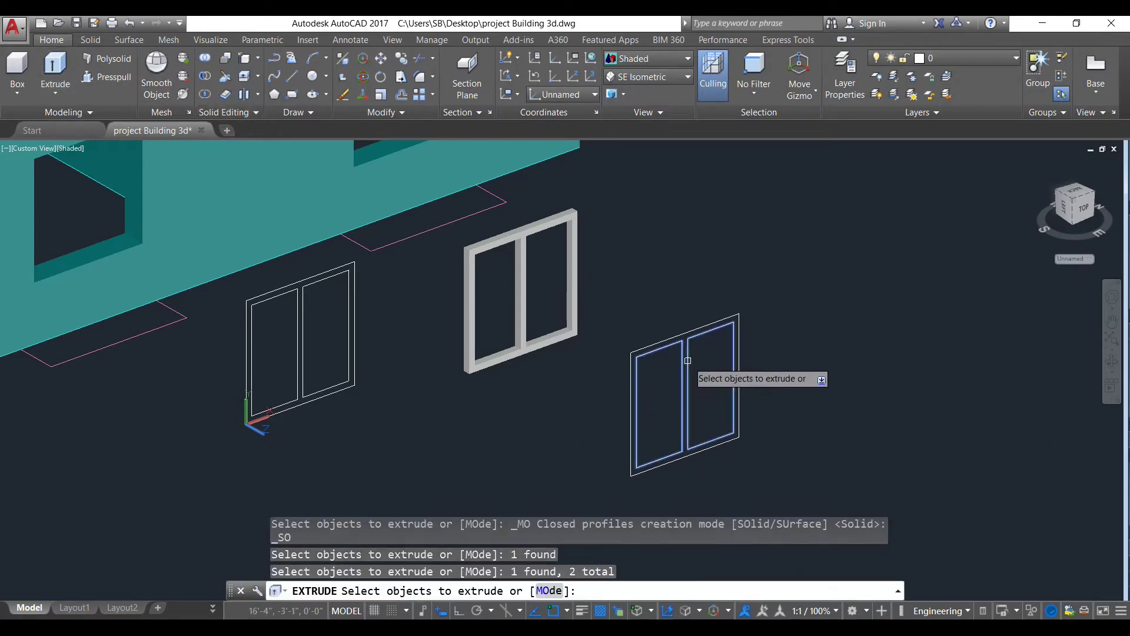
key("Return")
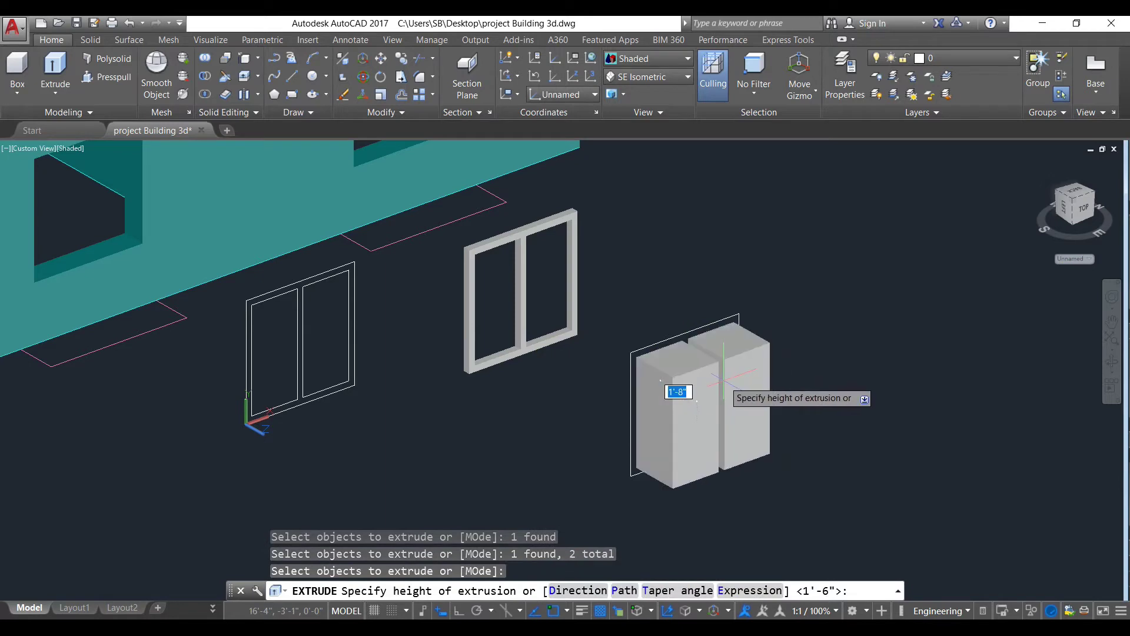
key("Return")
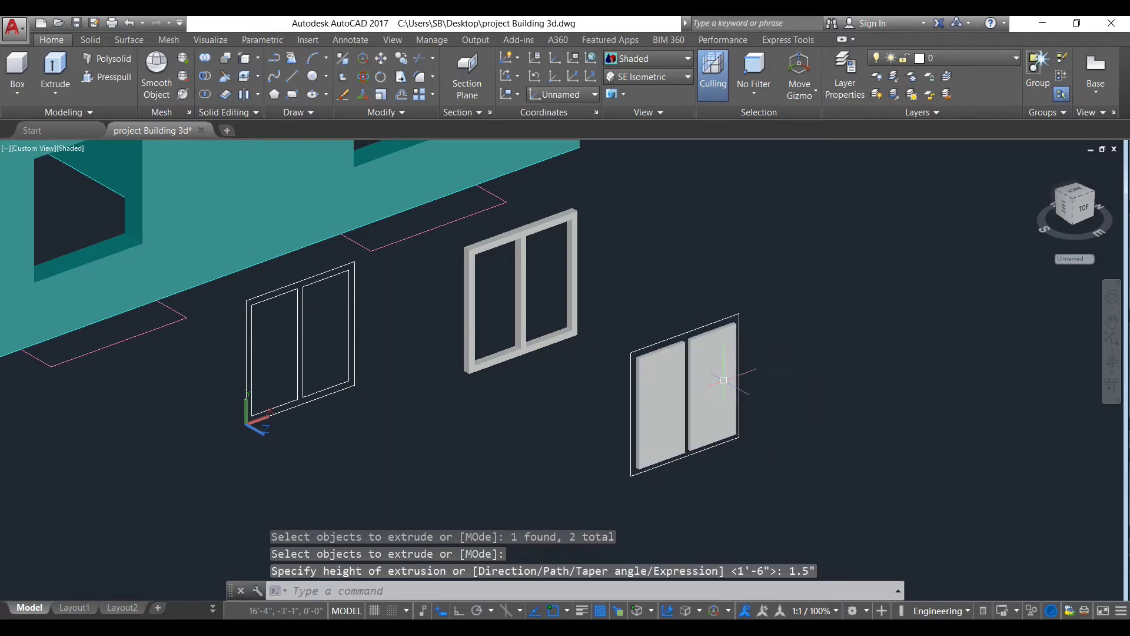
scroll(681, 379, "up", 3)
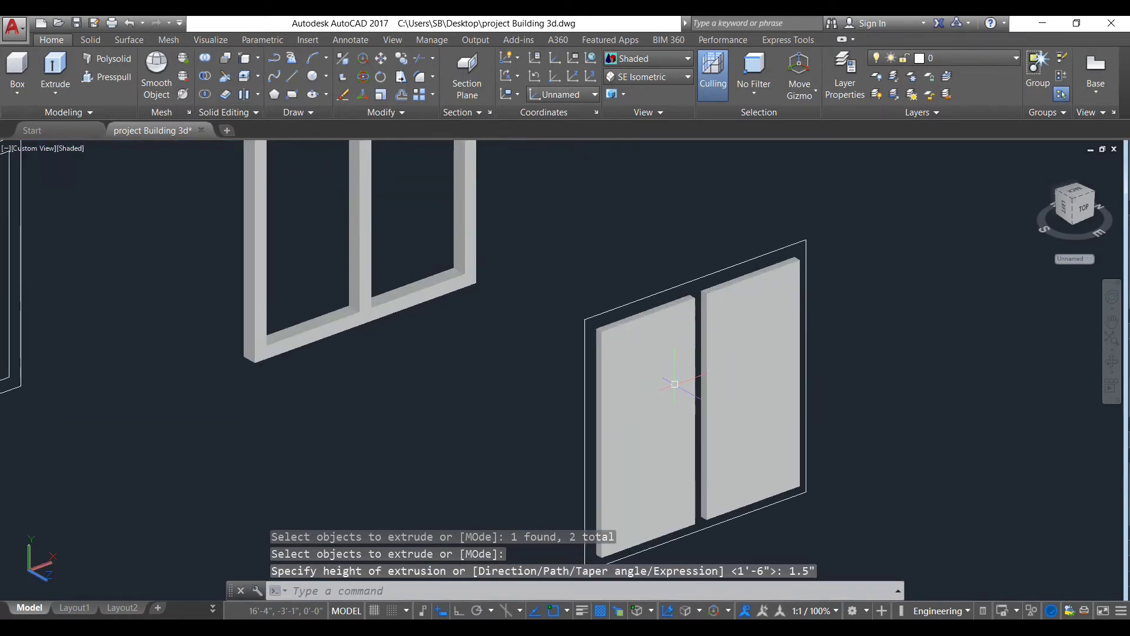
scroll(674, 384, "down", 4)
scroll(674, 383, "up", 5)
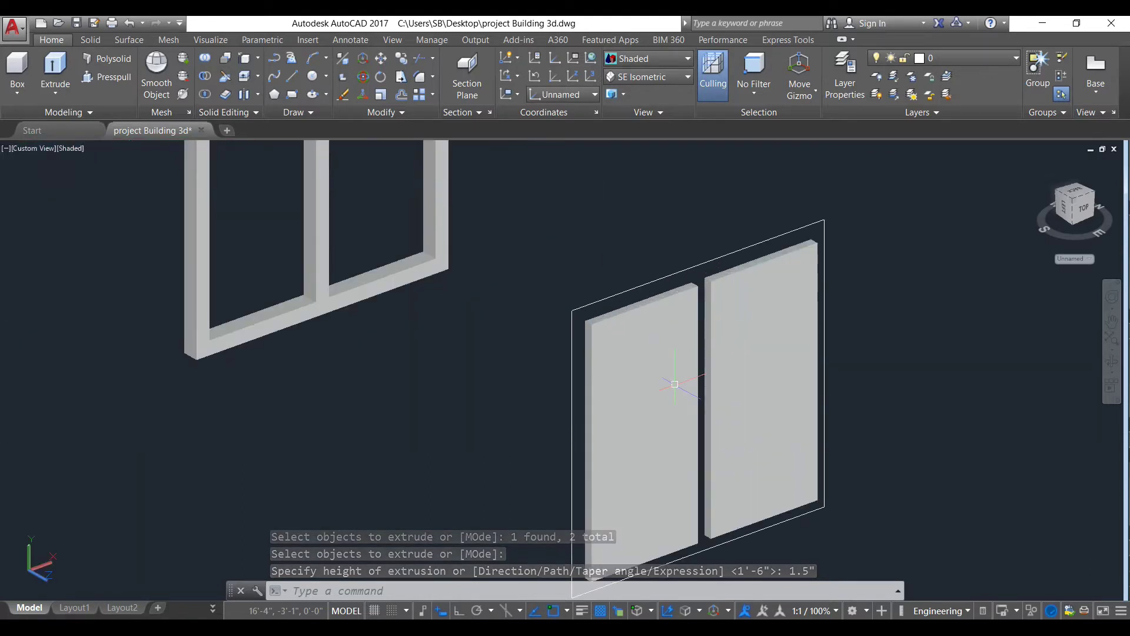
scroll(675, 383, "down", 3)
Step: Undo the 1.5-inch extrusion with U and re-extrude both pane outlines 1" thick
type("u")
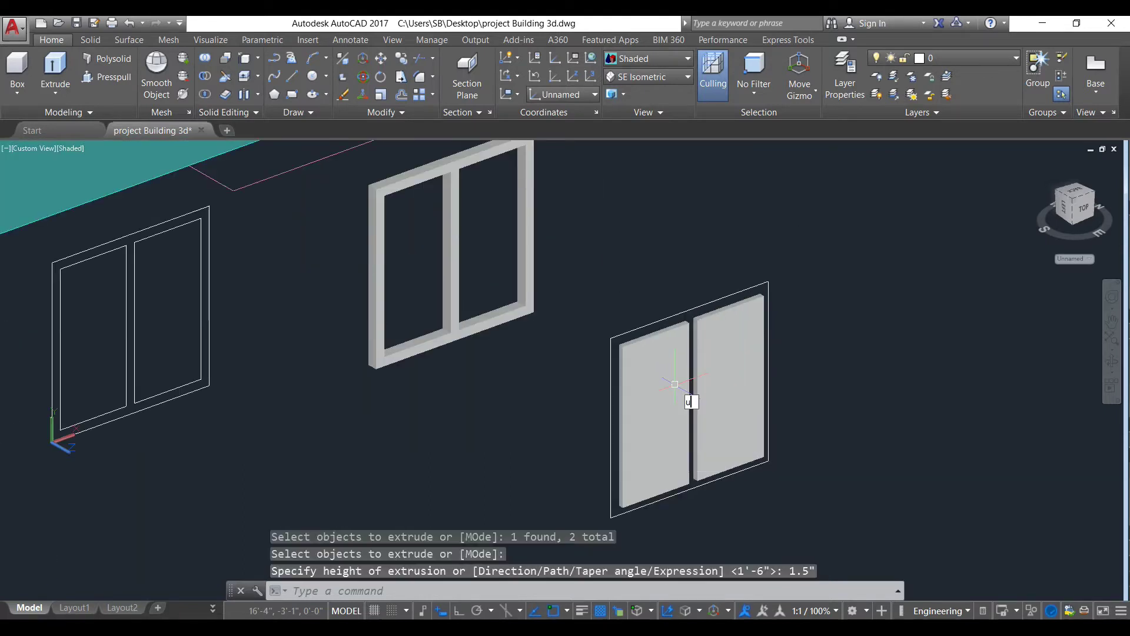
key("Return")
type("u")
key("Return")
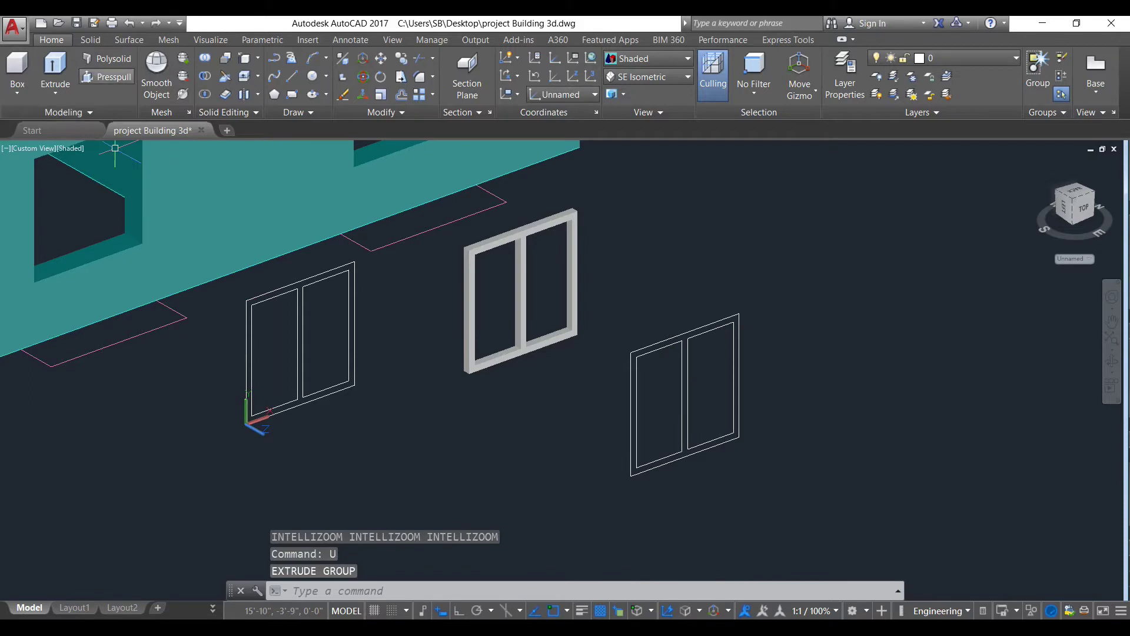
left_click(56, 68)
left_click(642, 382)
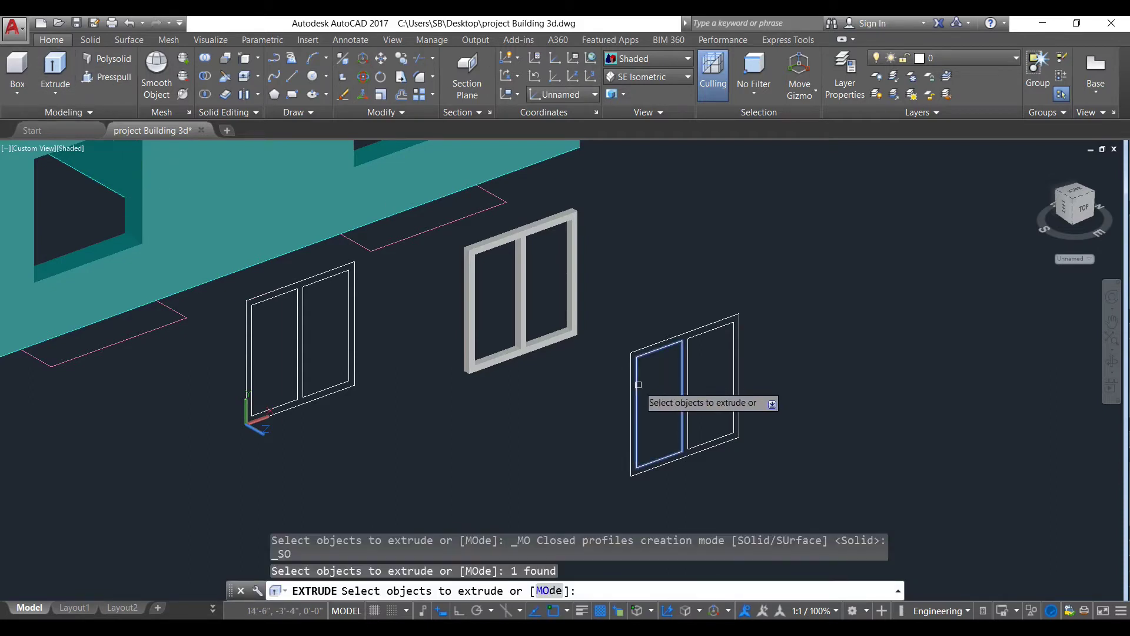
left_click(687, 379)
key("Return")
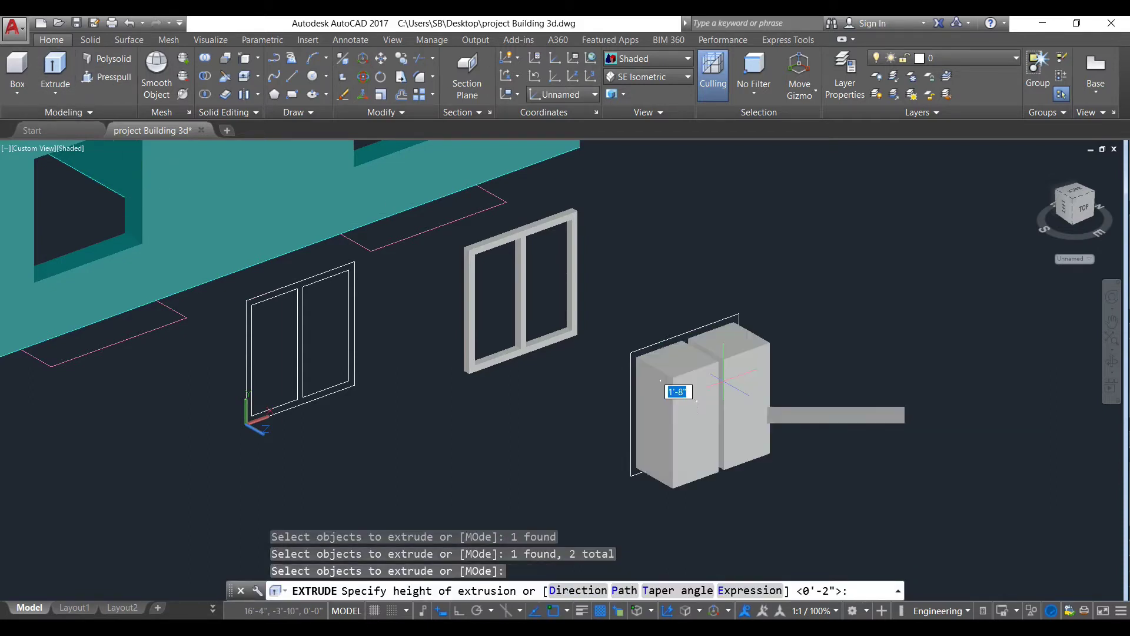
type("1\"")
key("Return")
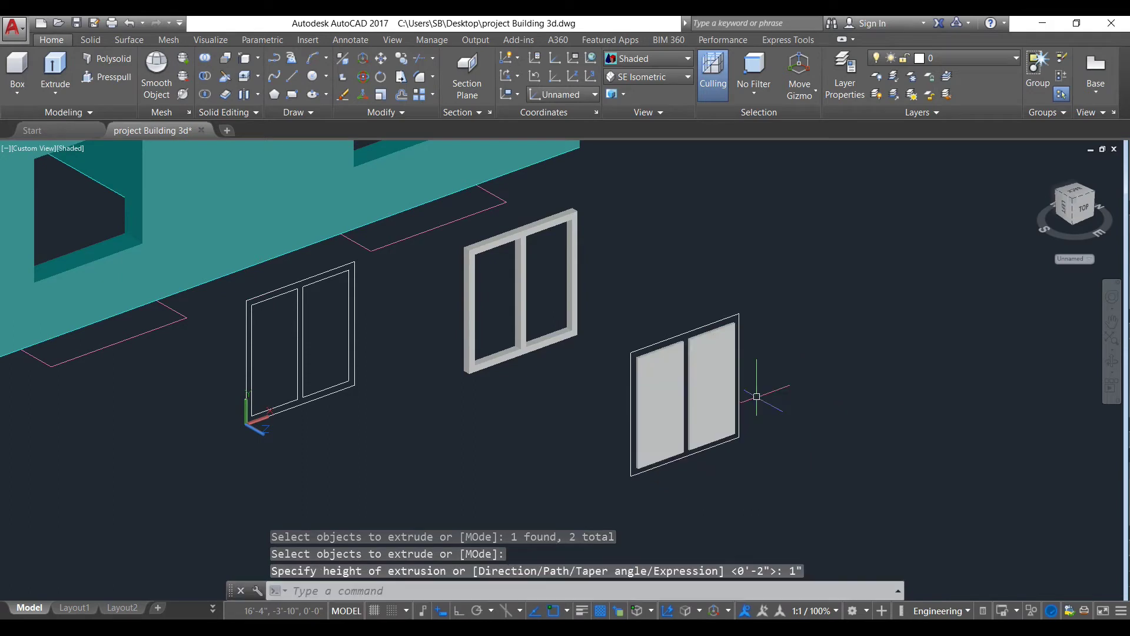
scroll(676, 356, "up", 2)
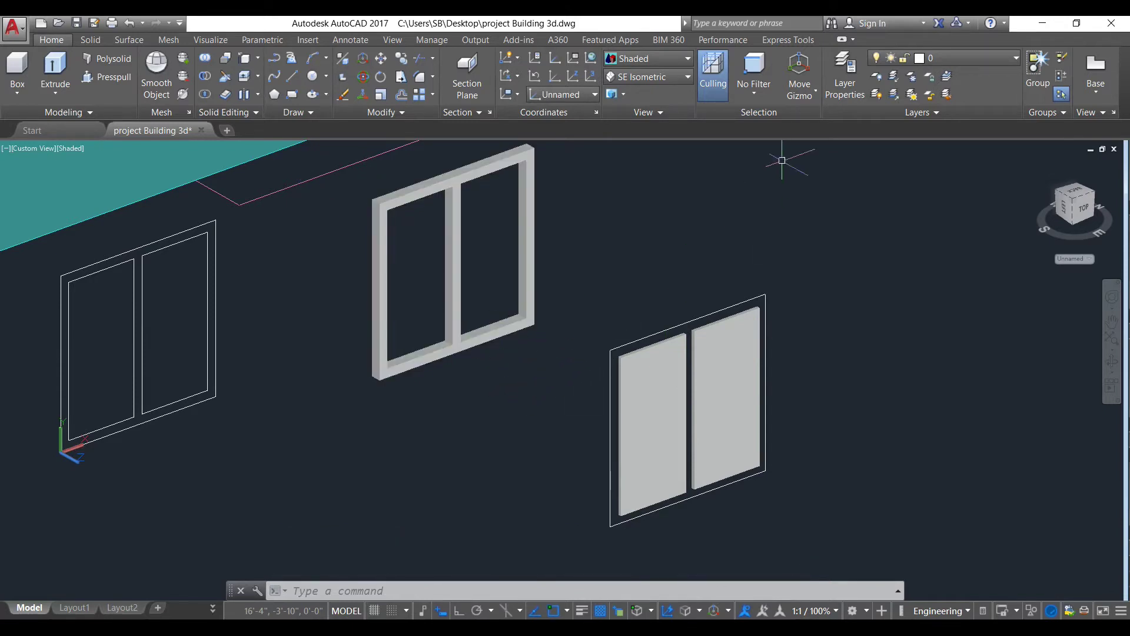
Step: Create a new layer '3d window frame' with brown colour 34
left_click(845, 71)
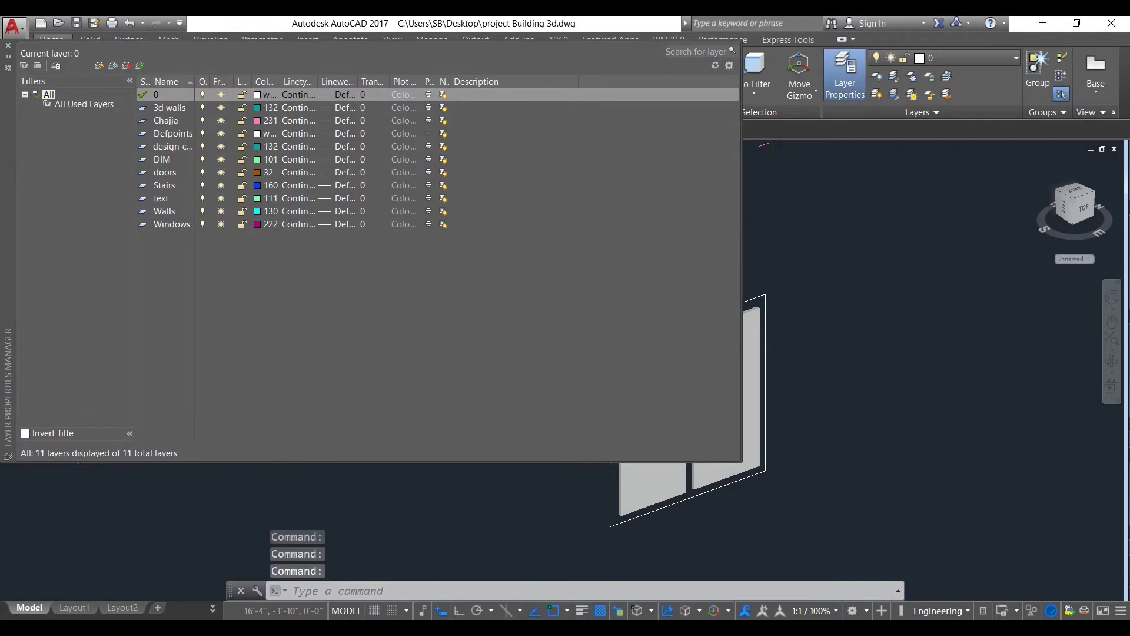
key("alt+n")
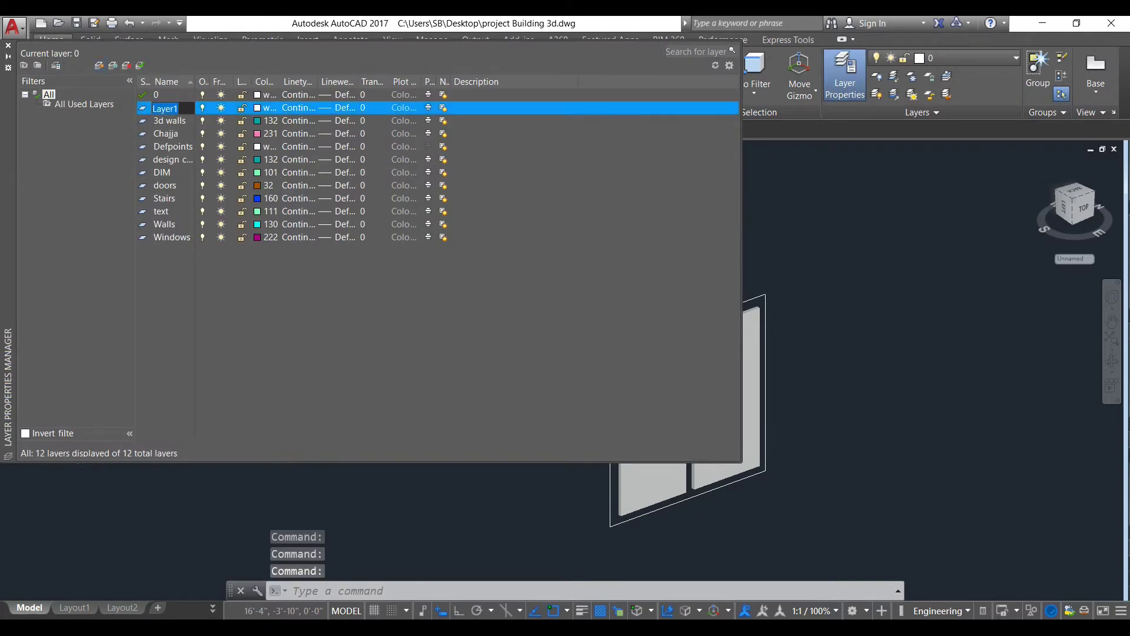
type("3d ")
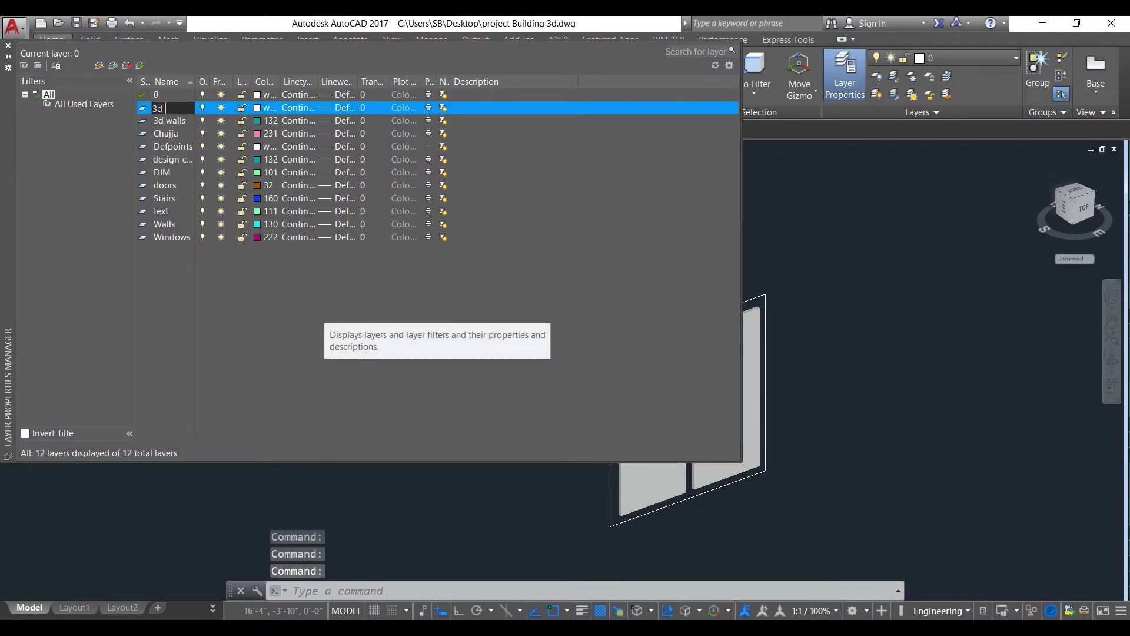
type("window")
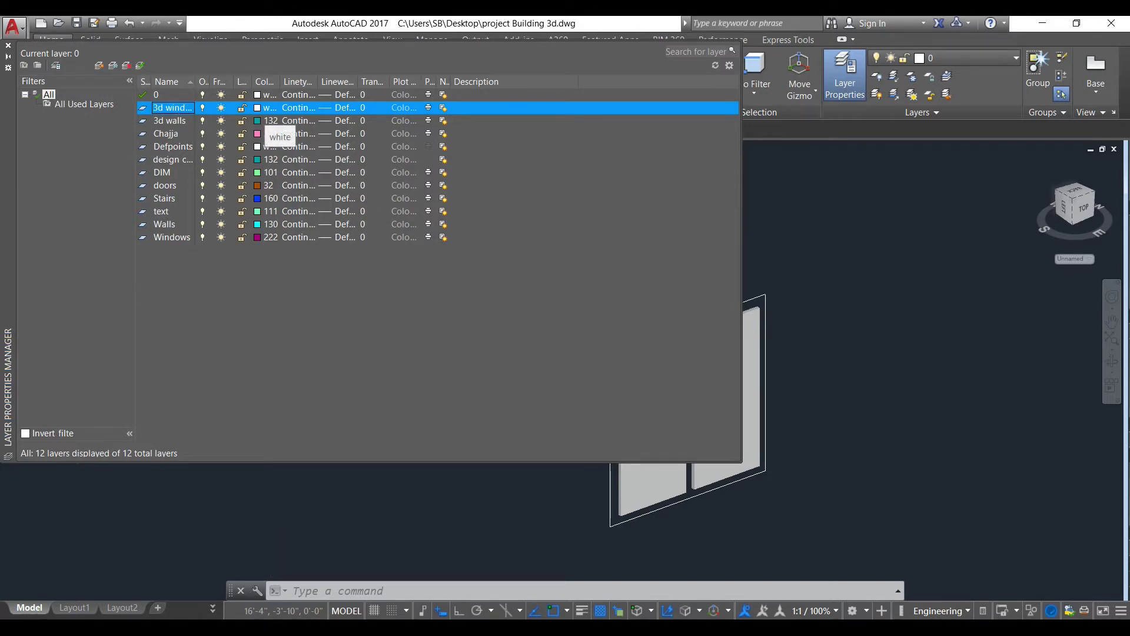
left_click(259, 107)
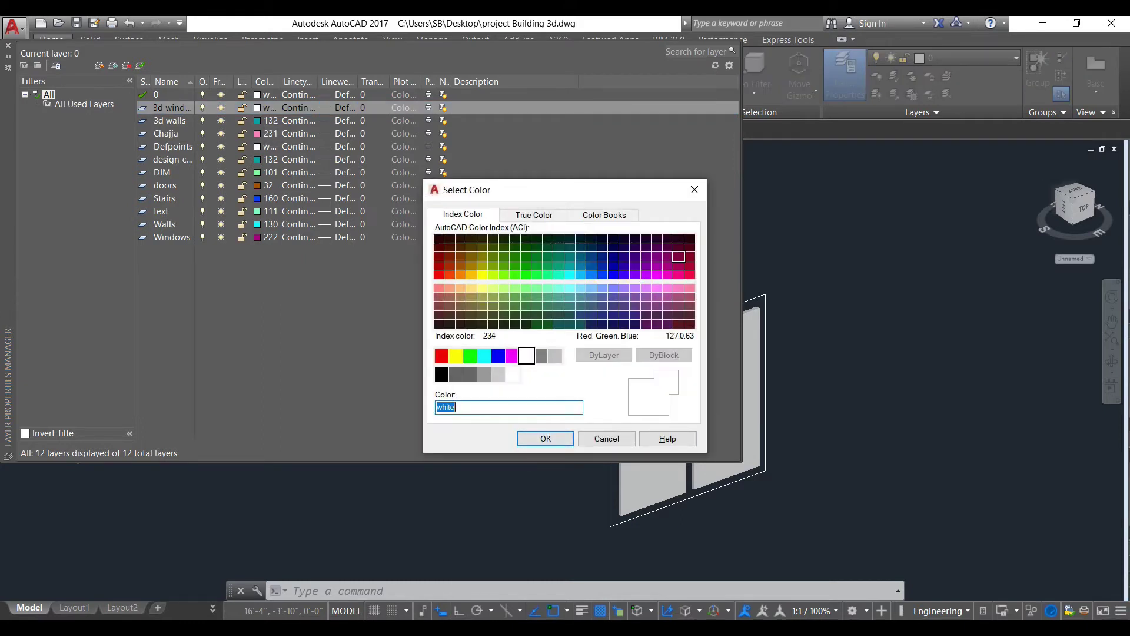
left_click(678, 256)
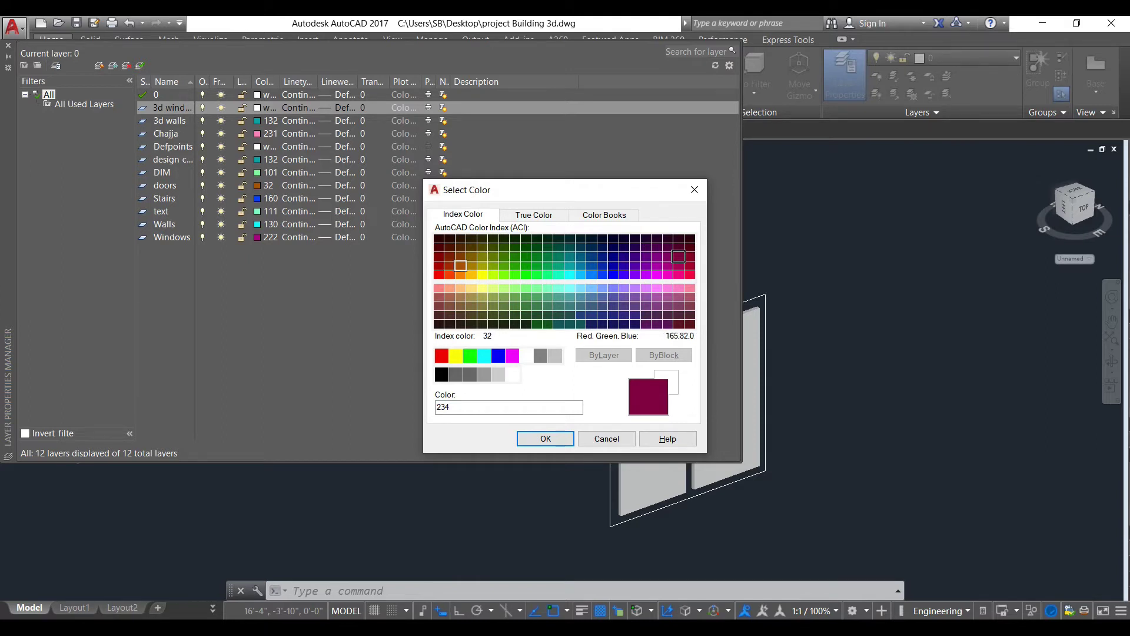
left_click(460, 256)
left_click(546, 439)
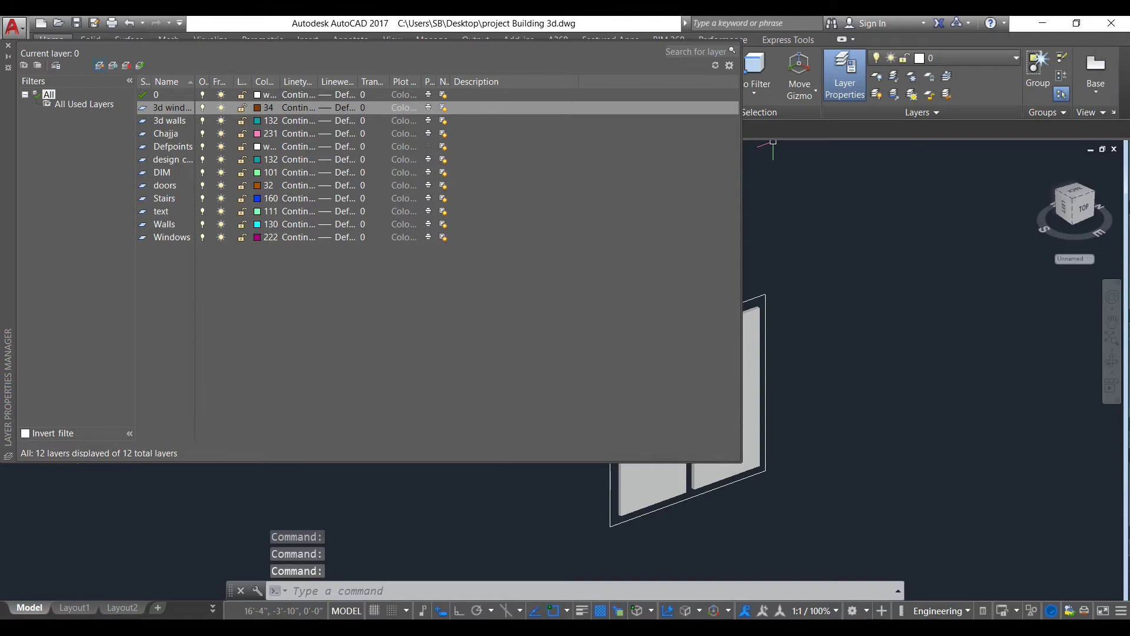
Step: Add a '3d glass' layer in light brown colour 31 and close the layer manager
key("alt+n")
type("3")
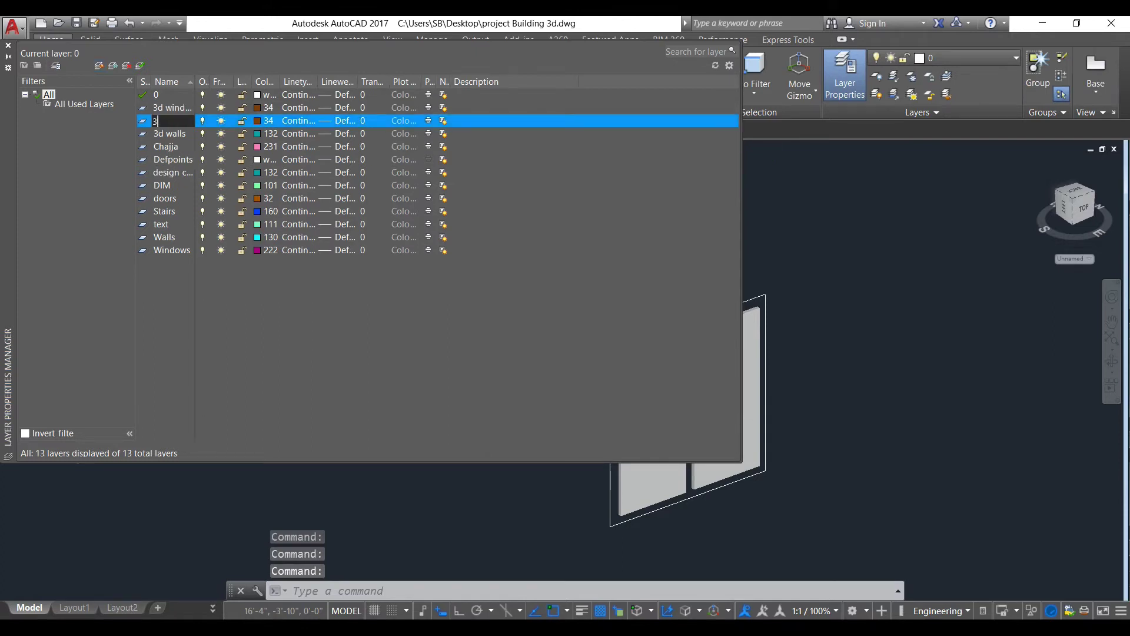
type("d glass")
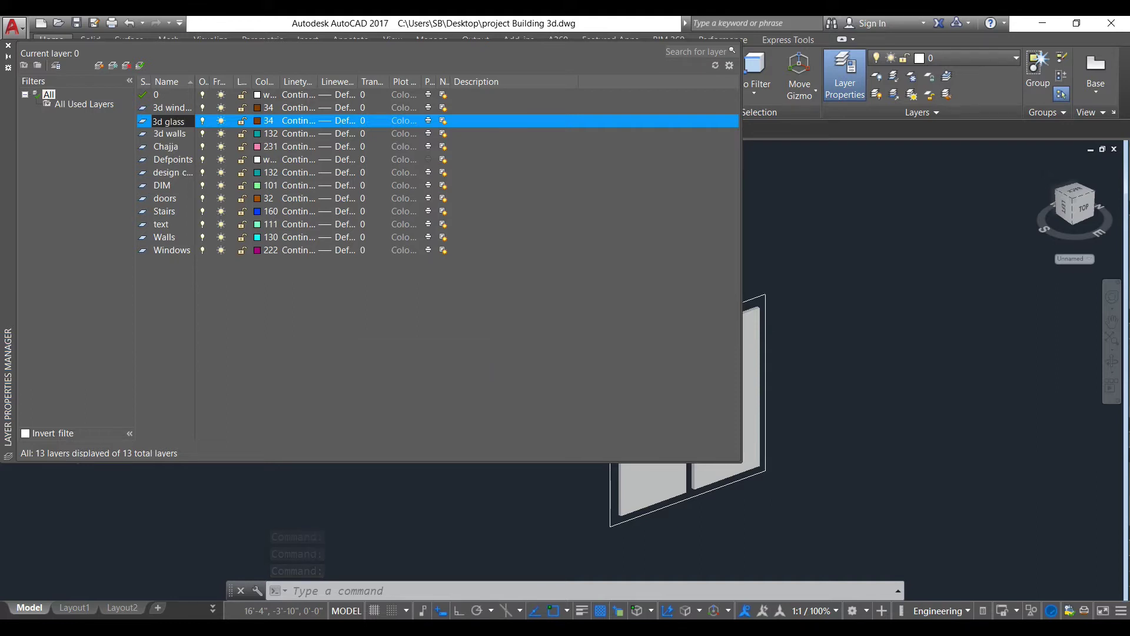
left_click(257, 120)
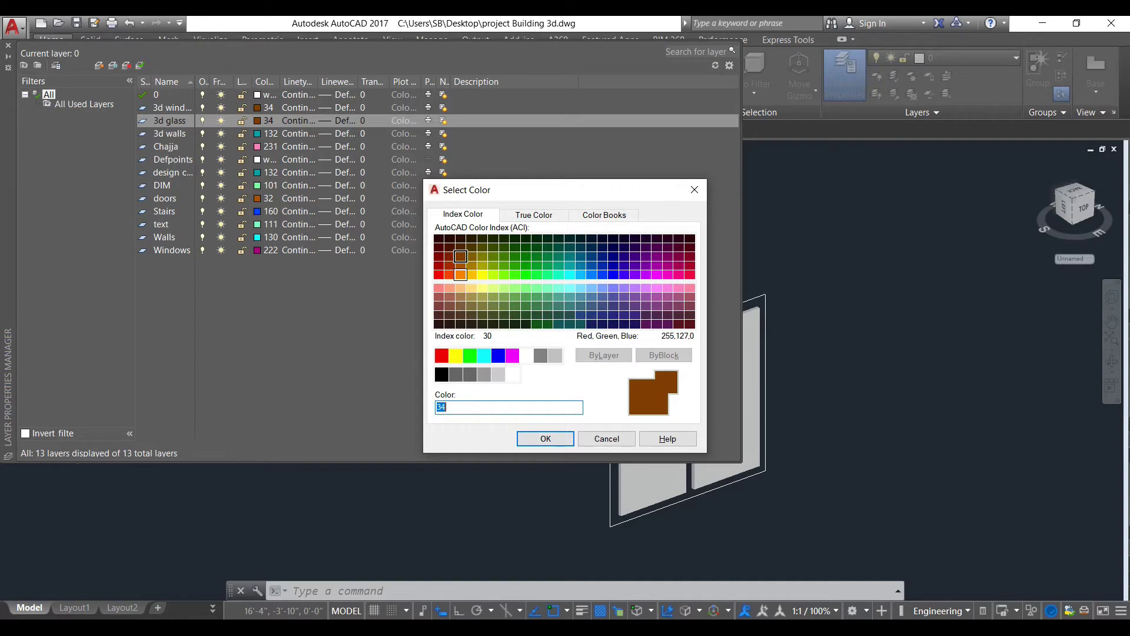
left_click(460, 288)
left_click(545, 438)
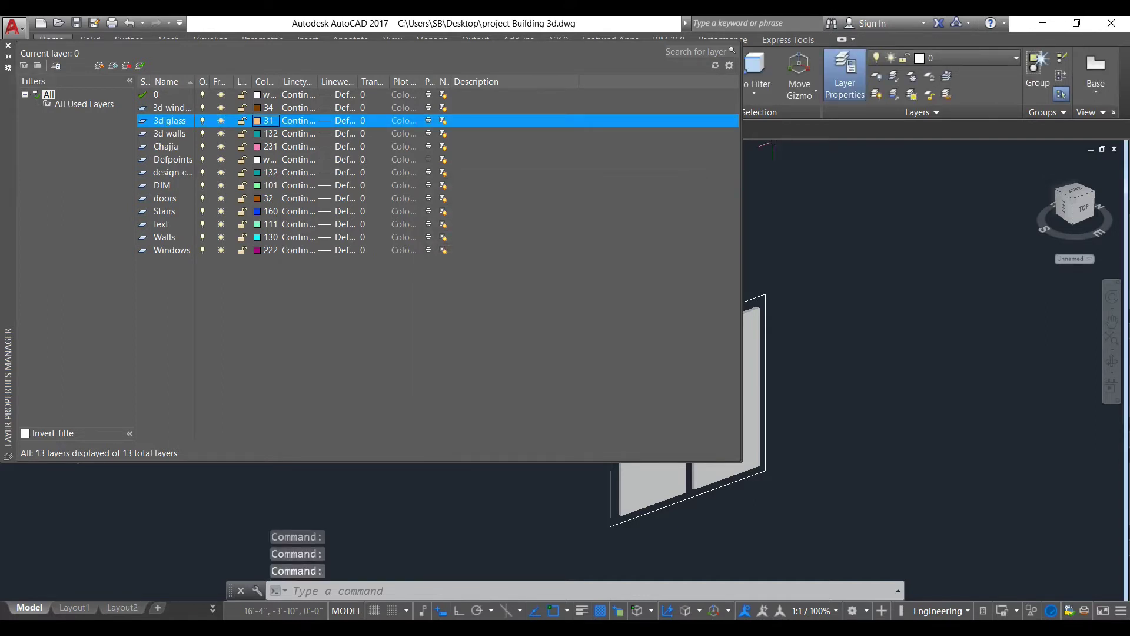
left_click(9, 45)
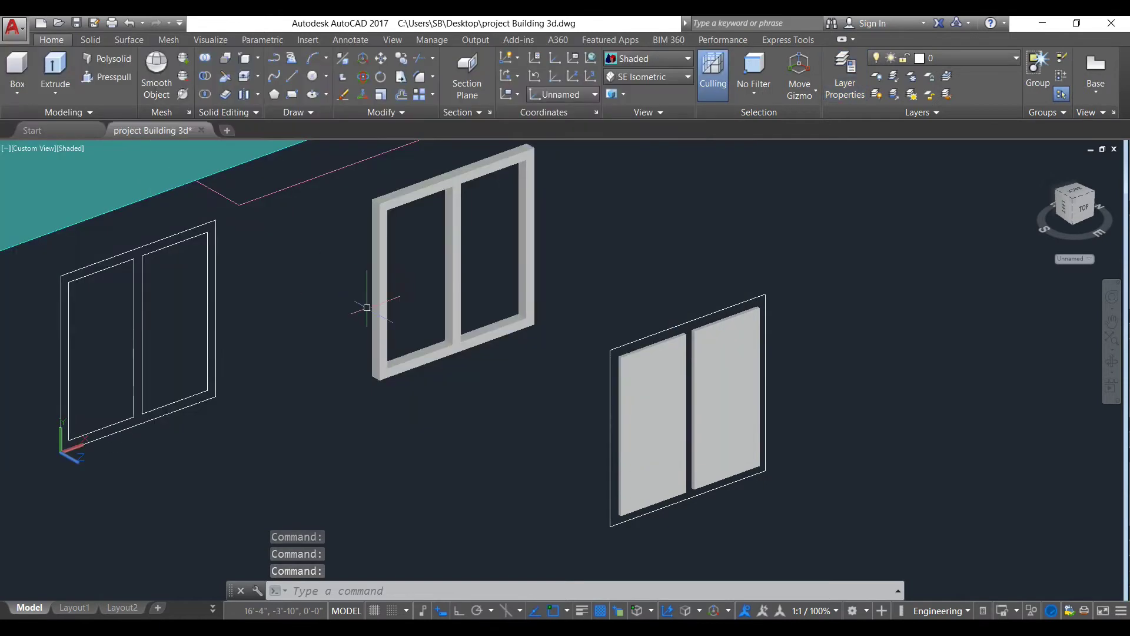
Step: Move the middle window's frame solid onto the '3d window frame' layer
left_click(376, 291)
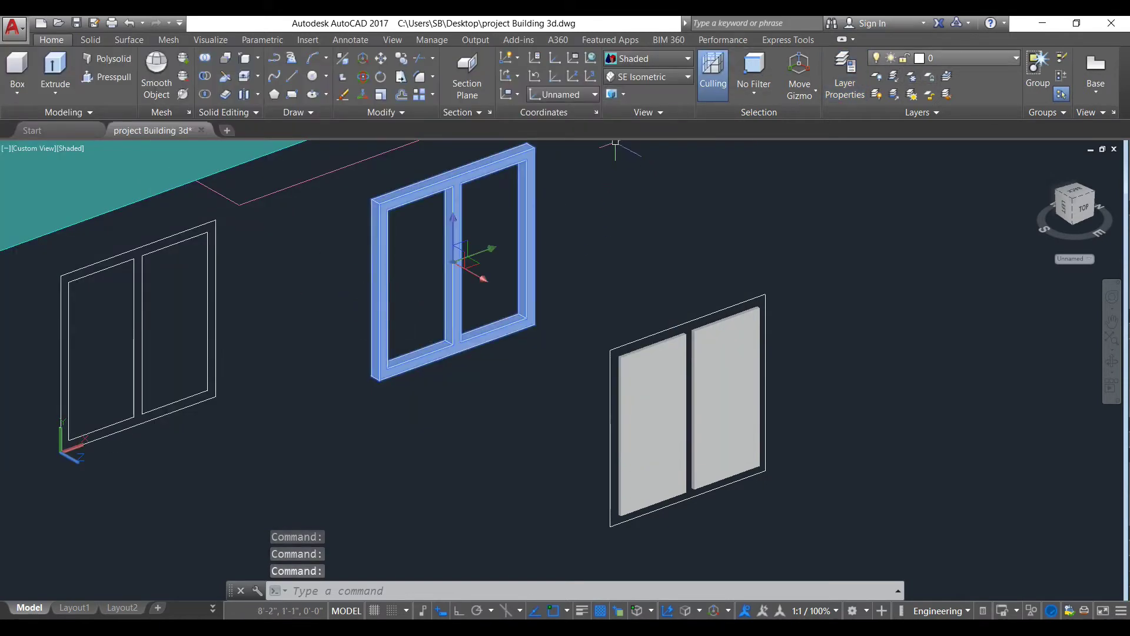
left_click(965, 58)
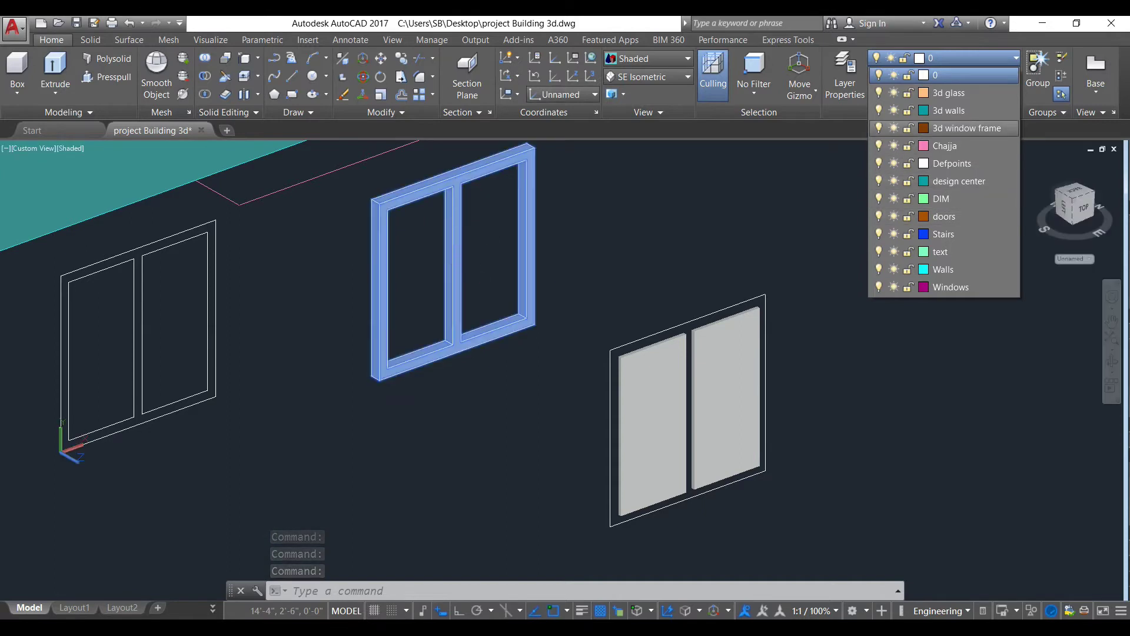
left_click(965, 128)
key("Escape")
Step: Put the right window's two glass panes on the '3d glass' layer and check one
left_click(723, 383)
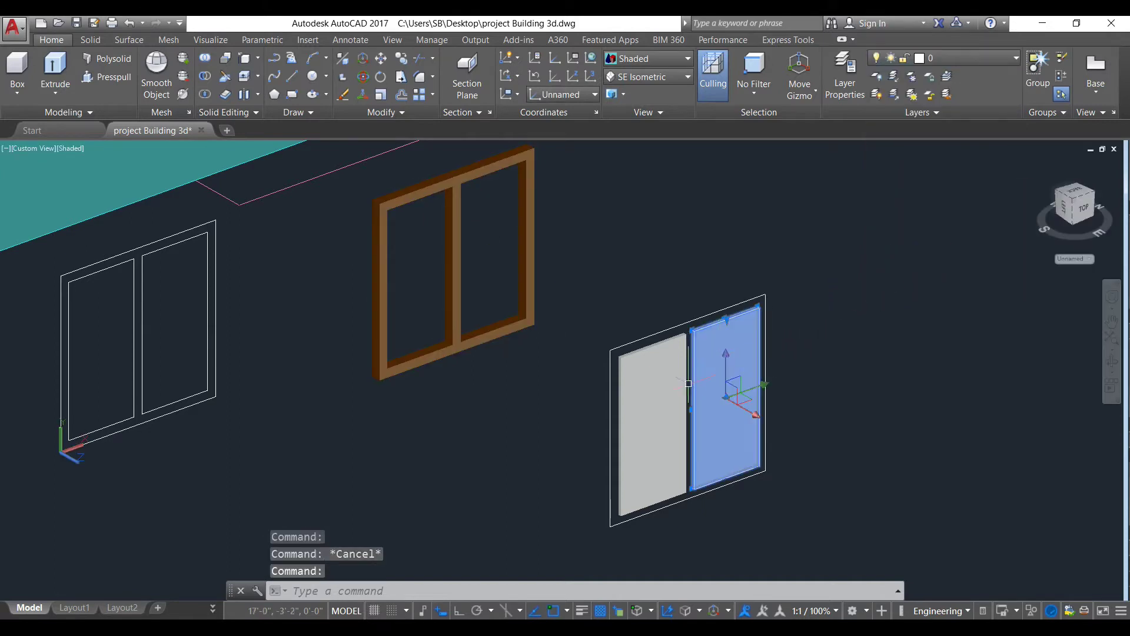
left_click(655, 390)
left_click(942, 58)
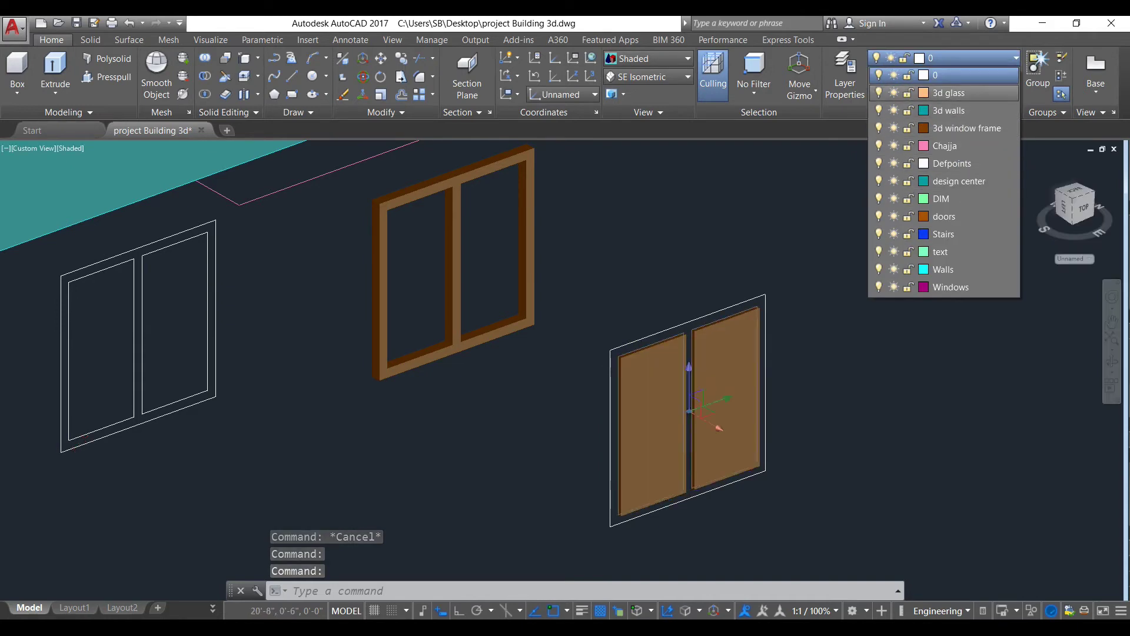
left_click(947, 92)
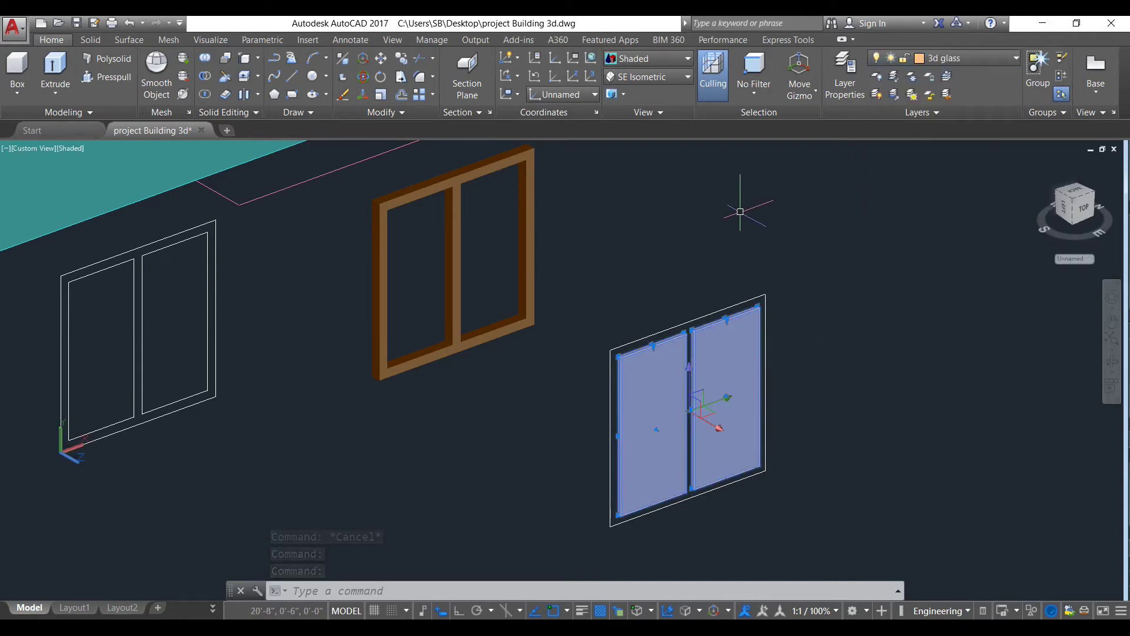
key("Escape")
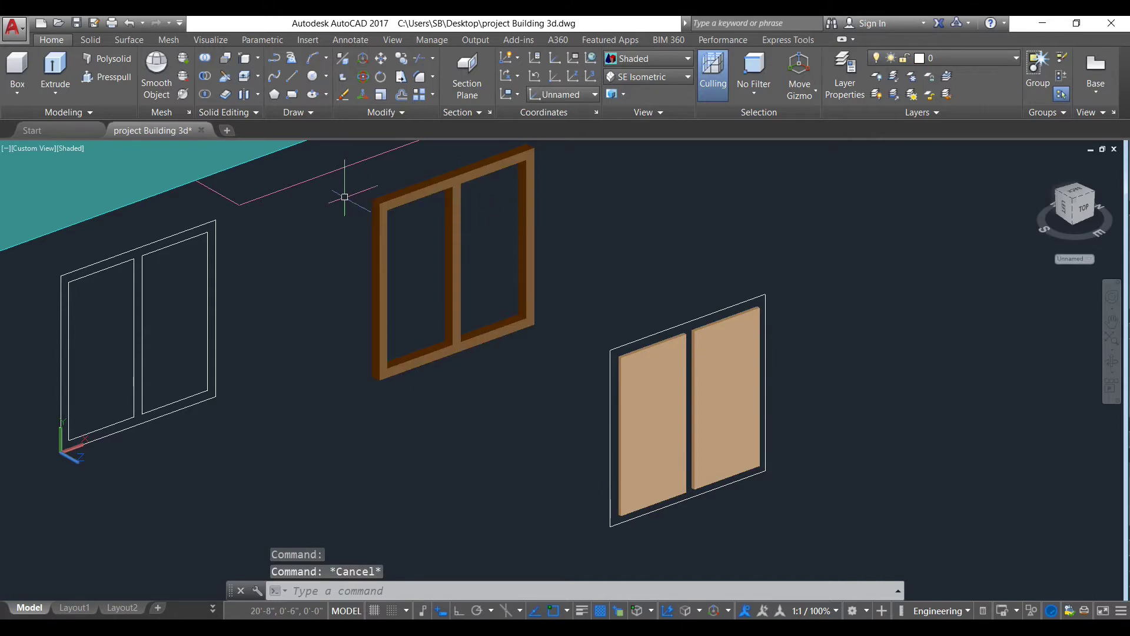
scroll(383, 201, "up", 2)
scroll(383, 201, "down", 2)
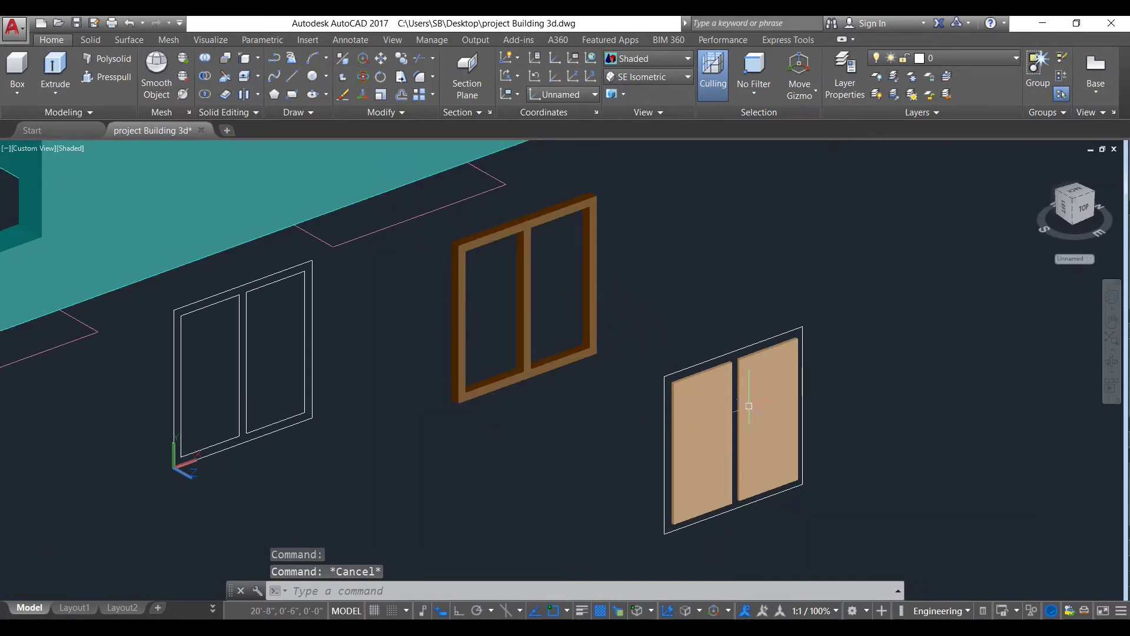
left_click(714, 421)
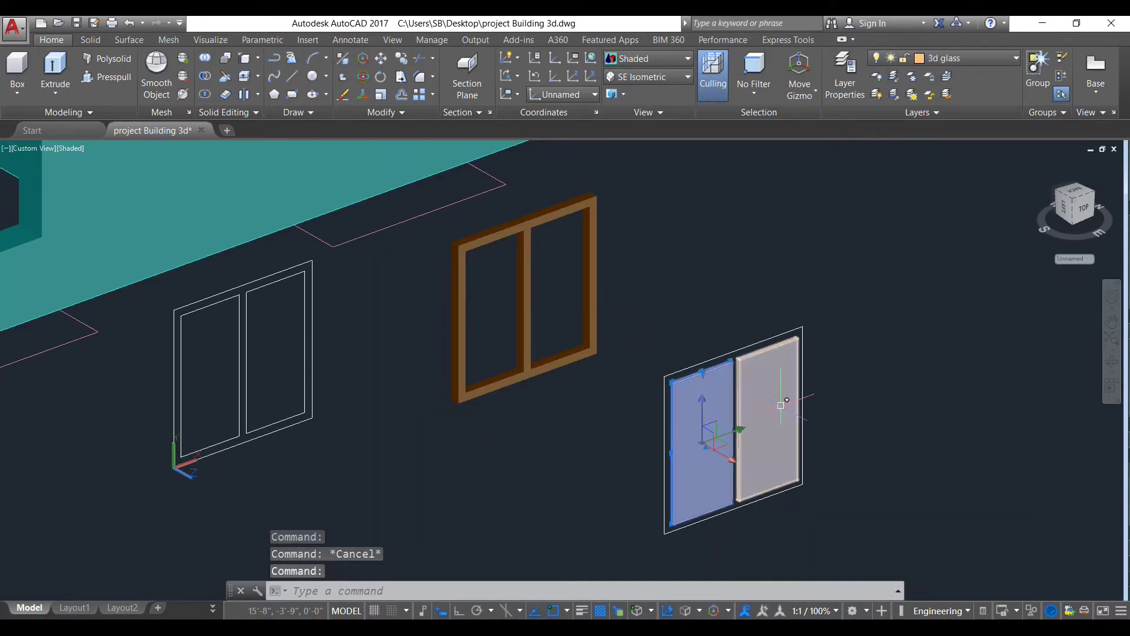
key("Escape")
left_click(647, 58)
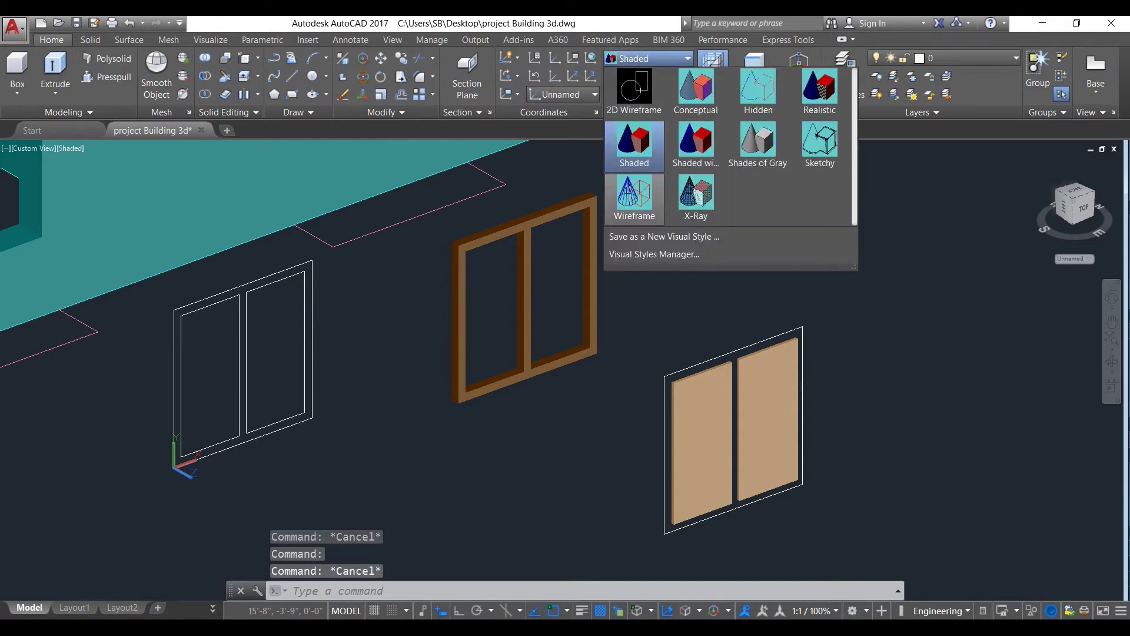
Step: Switch the display to Wireframe and select the right window's two glass panes
left_click(630, 214)
left_click(694, 394)
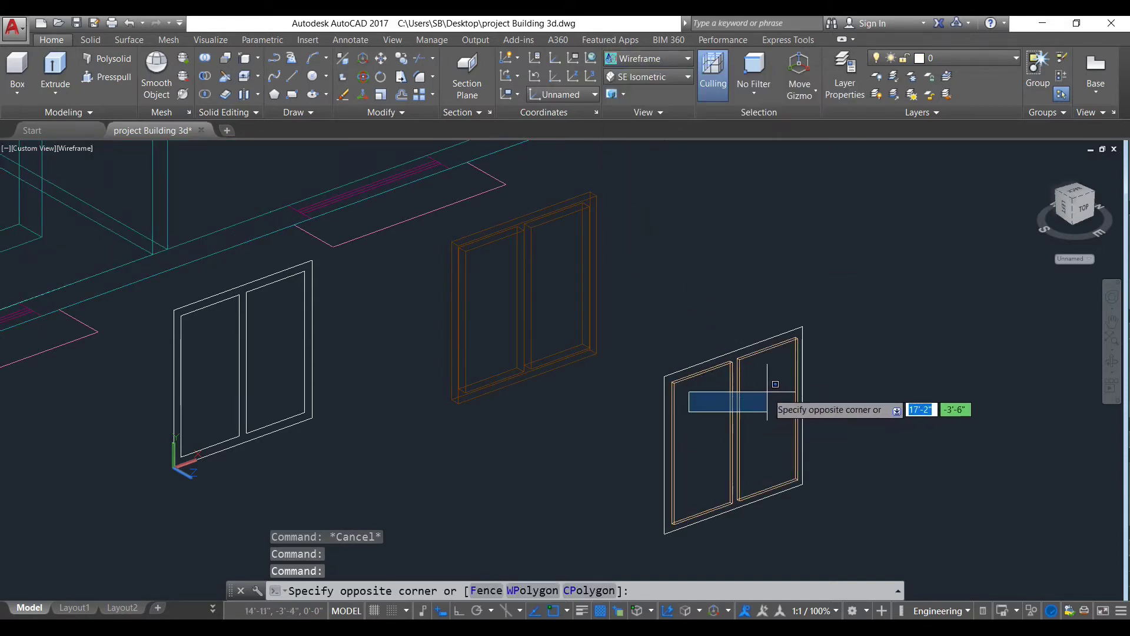
key("Escape")
left_click(700, 379)
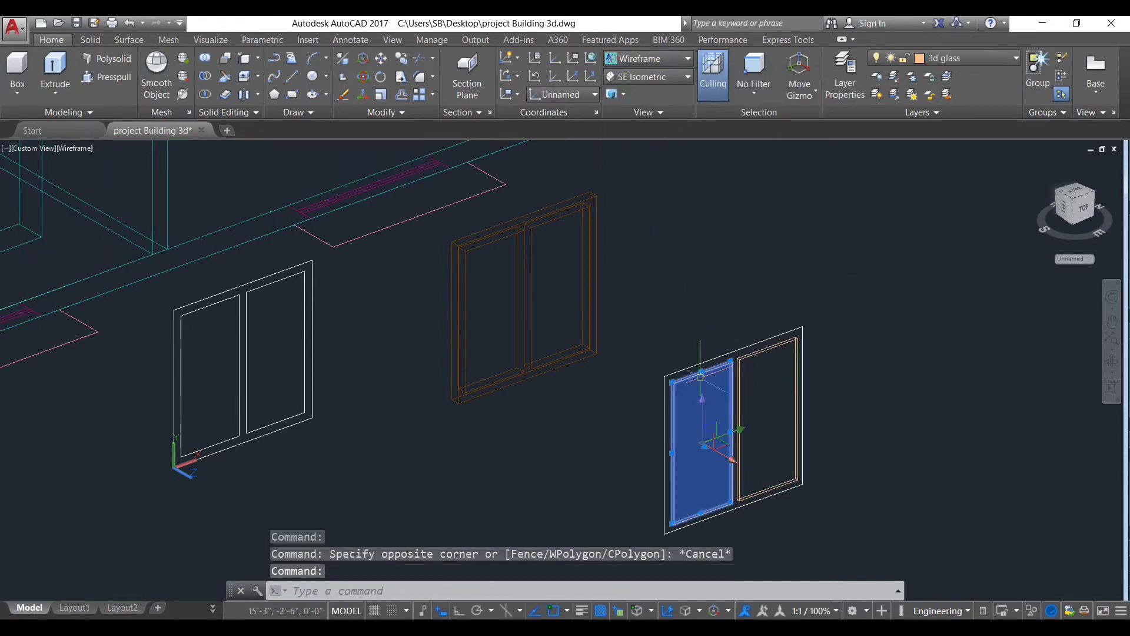
left_click(754, 376)
left_click(733, 340)
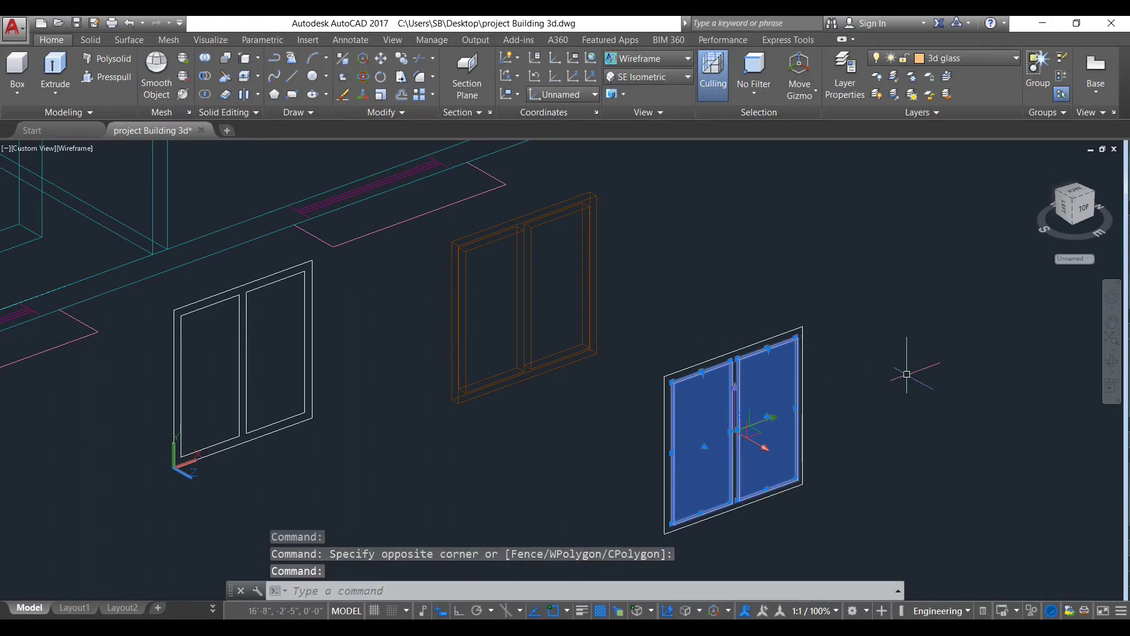
Step: Copy the two glass panes from their corner to the brown frame's matching corner
type("co")
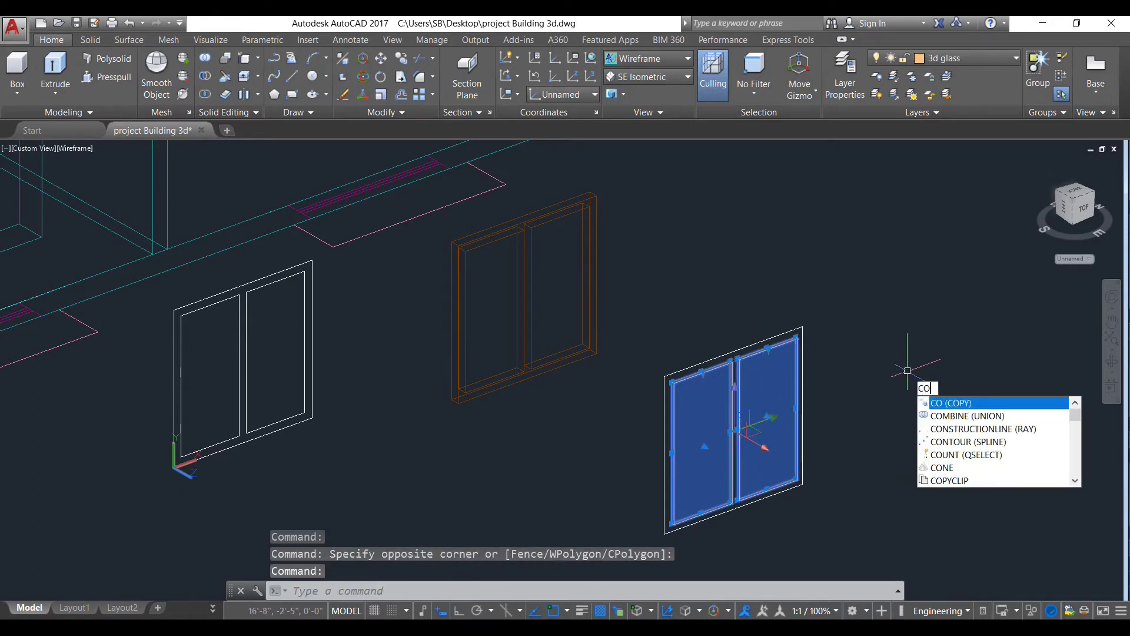
key("Return")
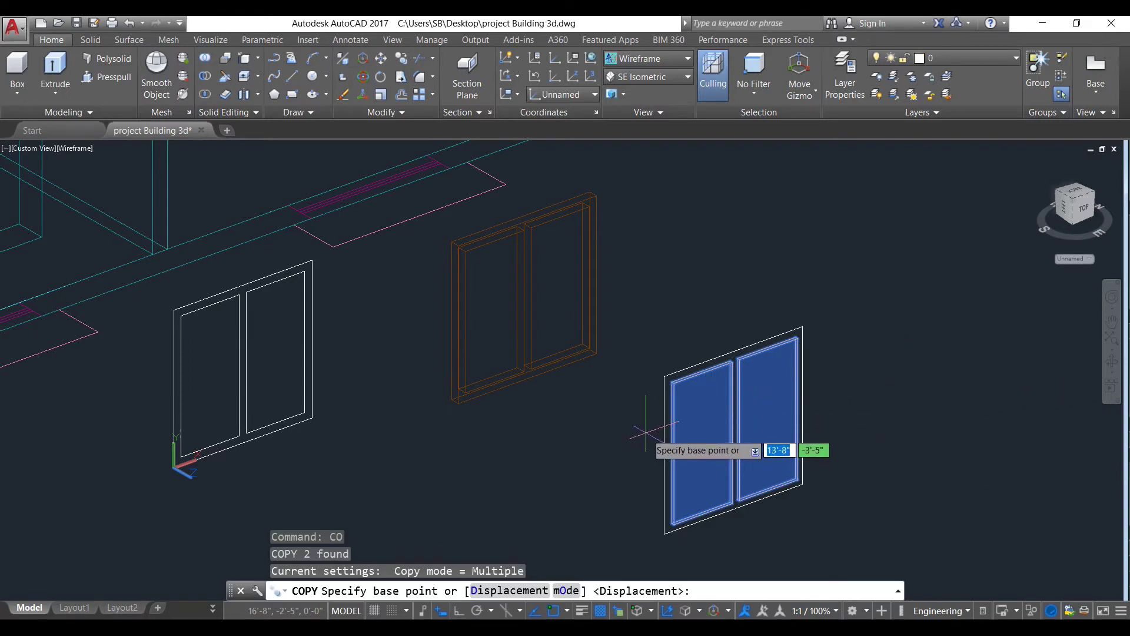
scroll(645, 433, "up", 4)
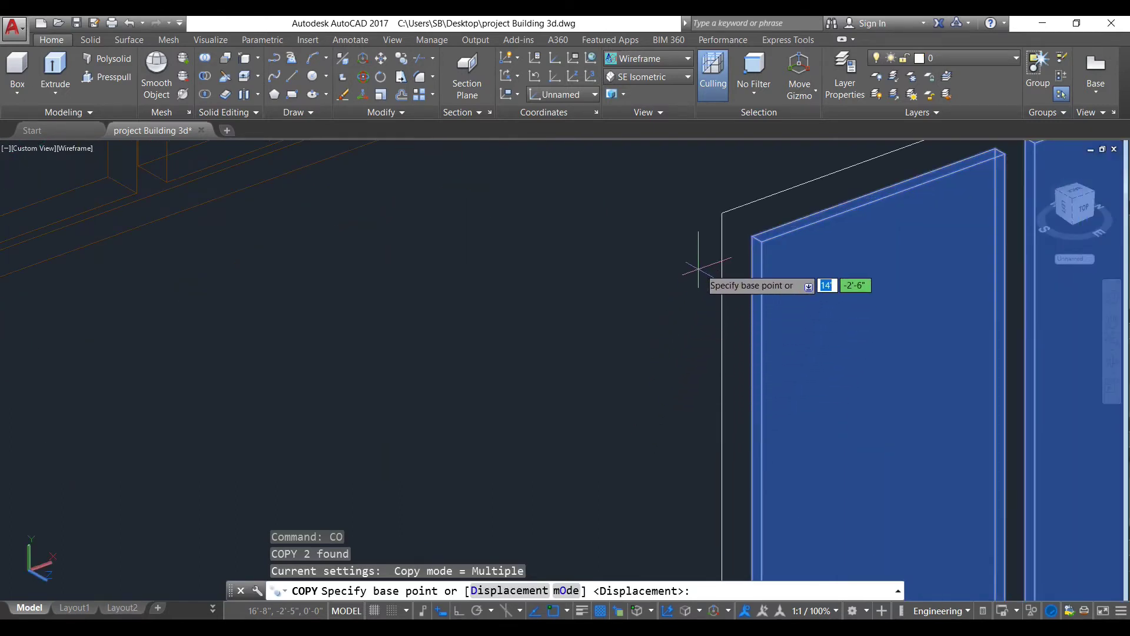
scroll(701, 261, "down", 4)
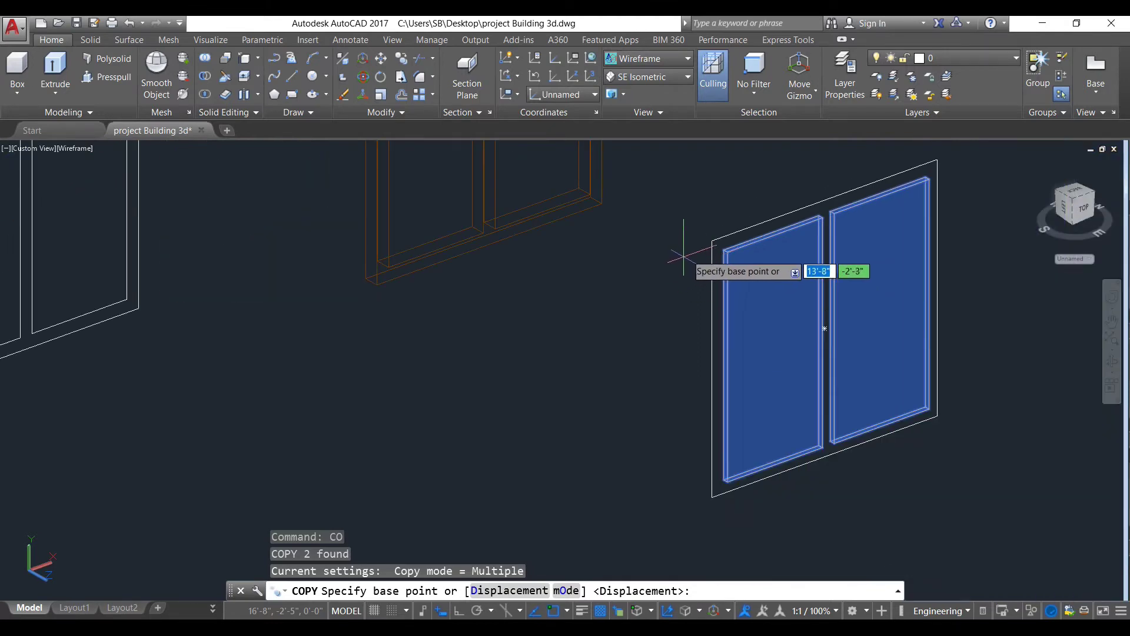
left_click(711, 241)
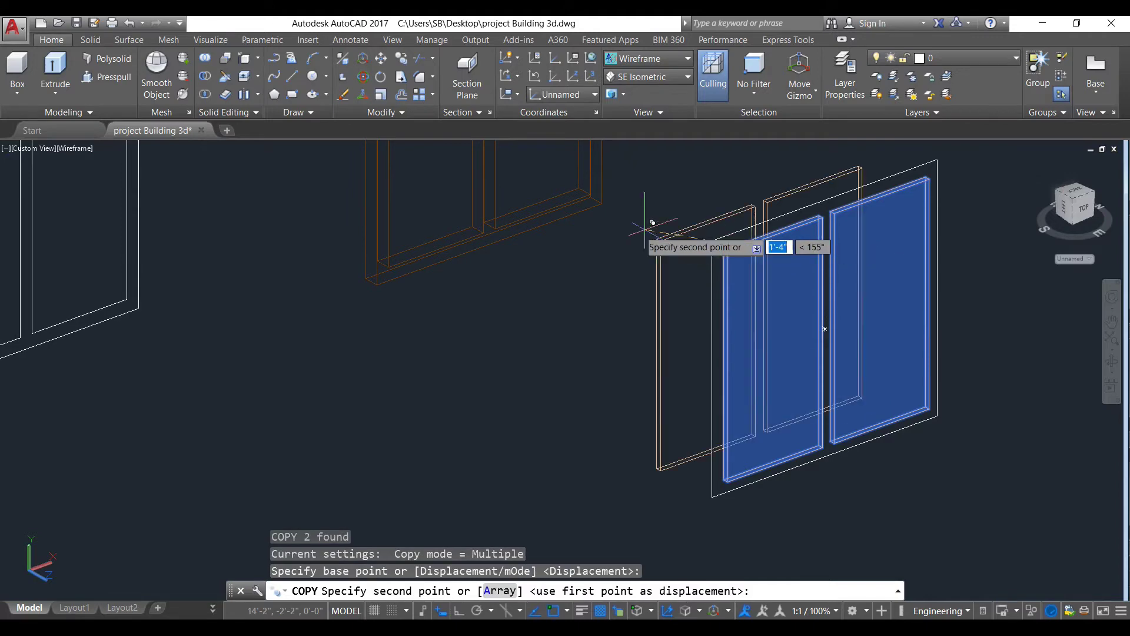
scroll(647, 243, "down", 4)
scroll(588, 307, "up", 6)
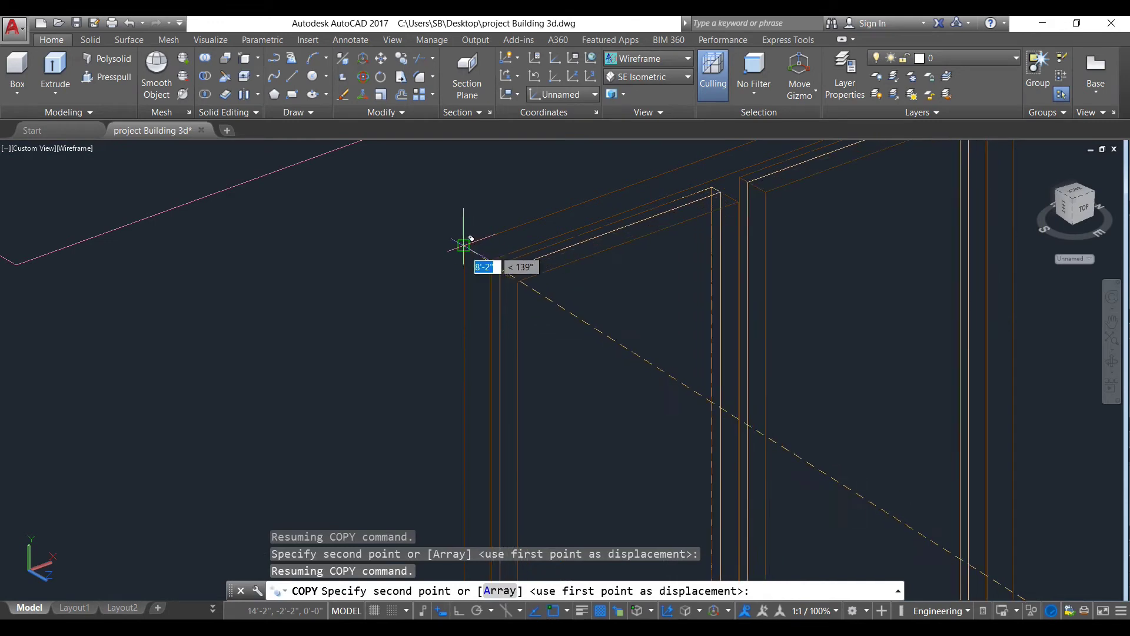
left_click(463, 245)
scroll(462, 245, "down", 8)
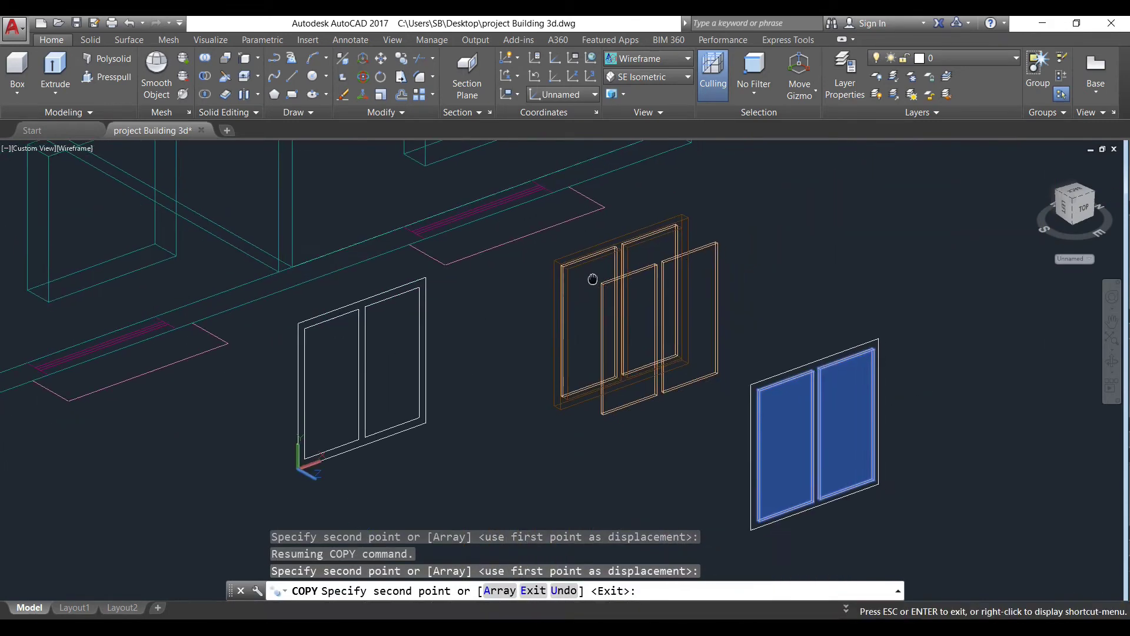
key("Escape")
Step: Set the visual style to Shaded, erase the spare right-hand window, and select the left window
left_click(647, 59)
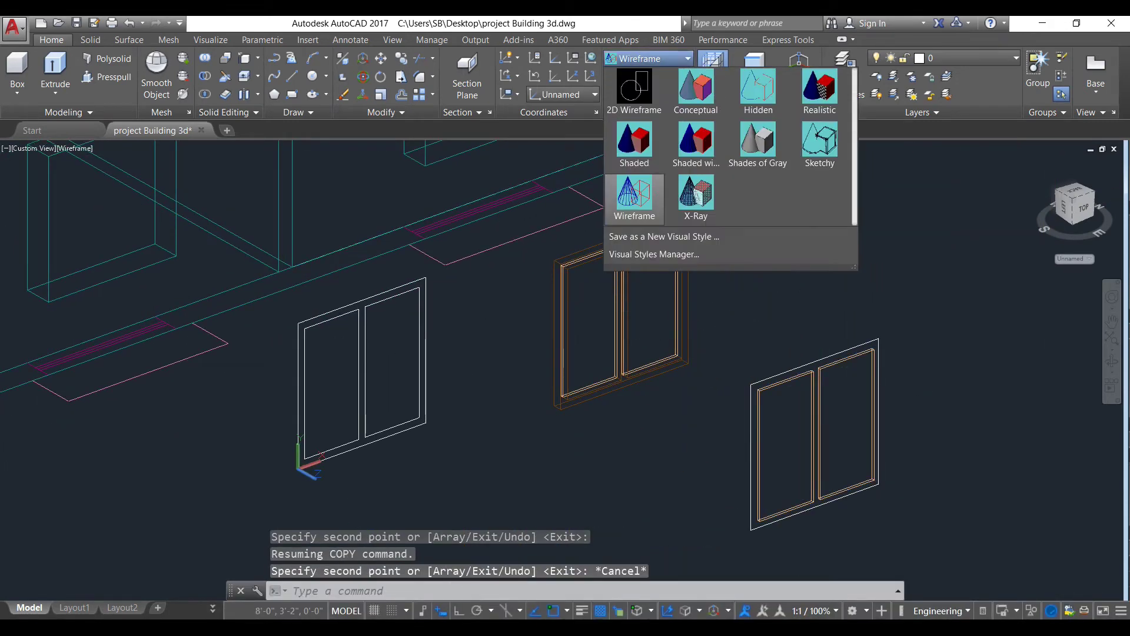
left_click(634, 141)
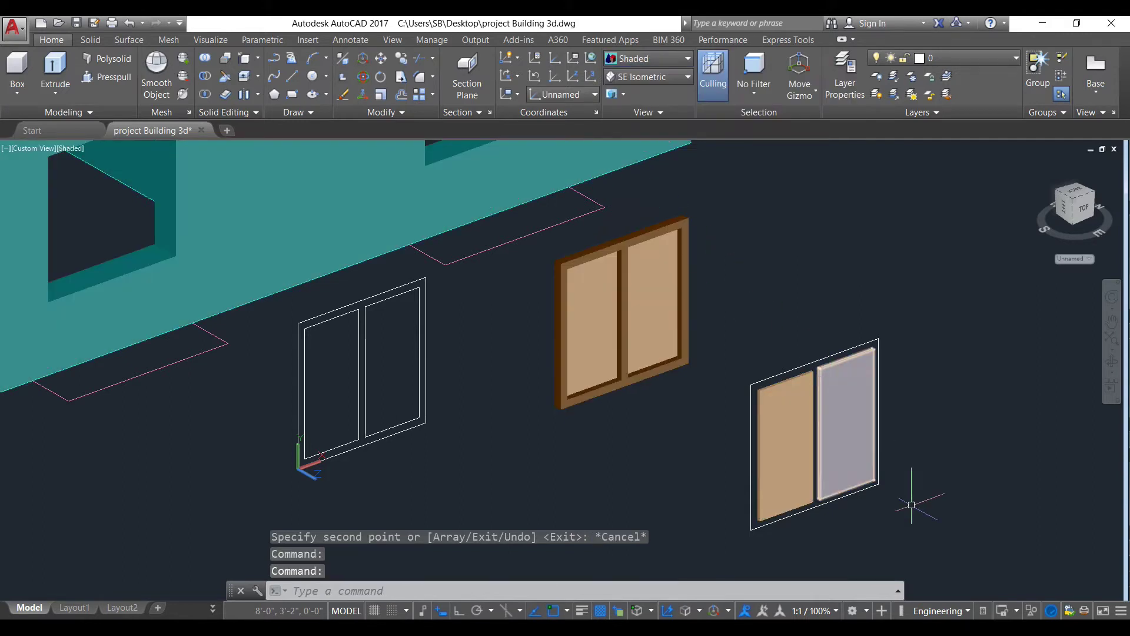
left_click(888, 522)
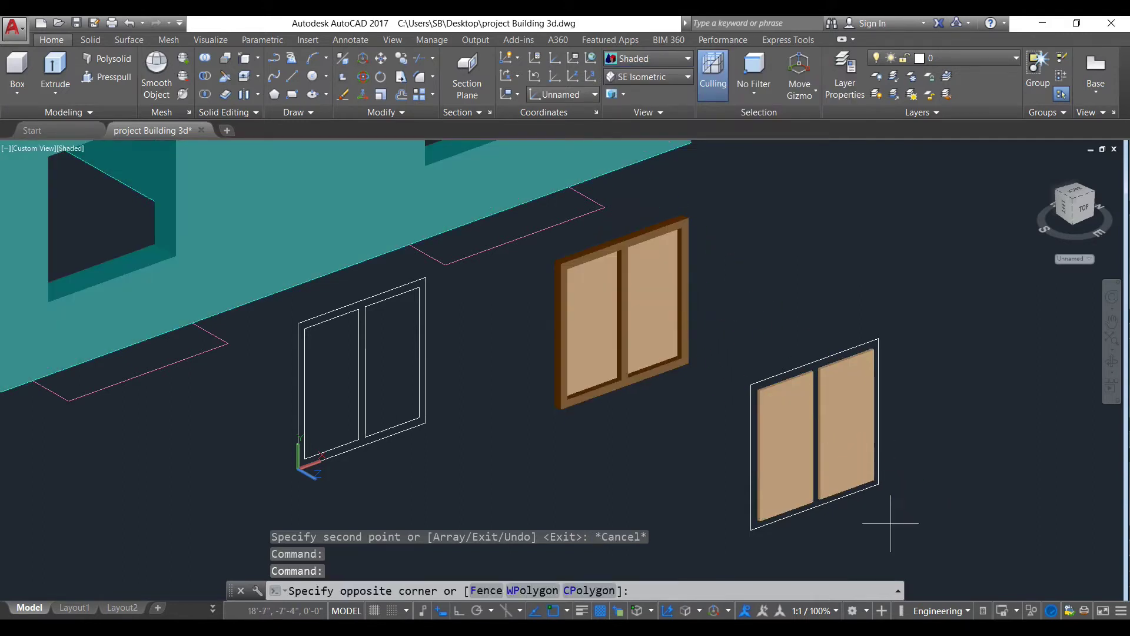
left_click(715, 331)
type("E")
key("Return")
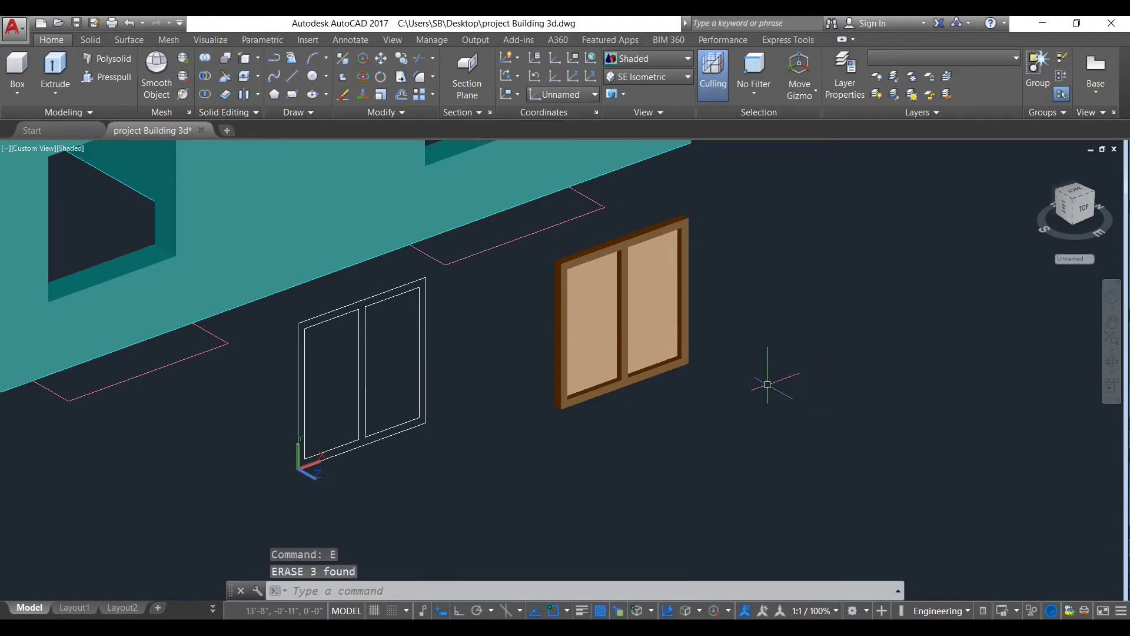
left_click(452, 440)
left_click(260, 379)
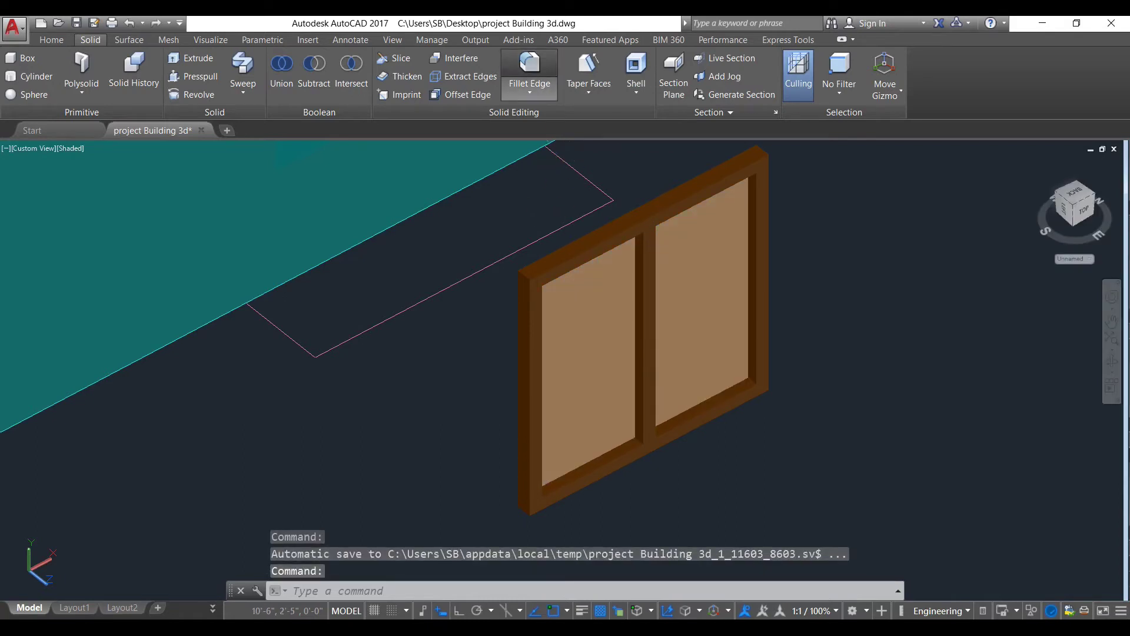
Step: Start Fillet Edge and select the inner edge loop around the frame's right pane
left_click(530, 68)
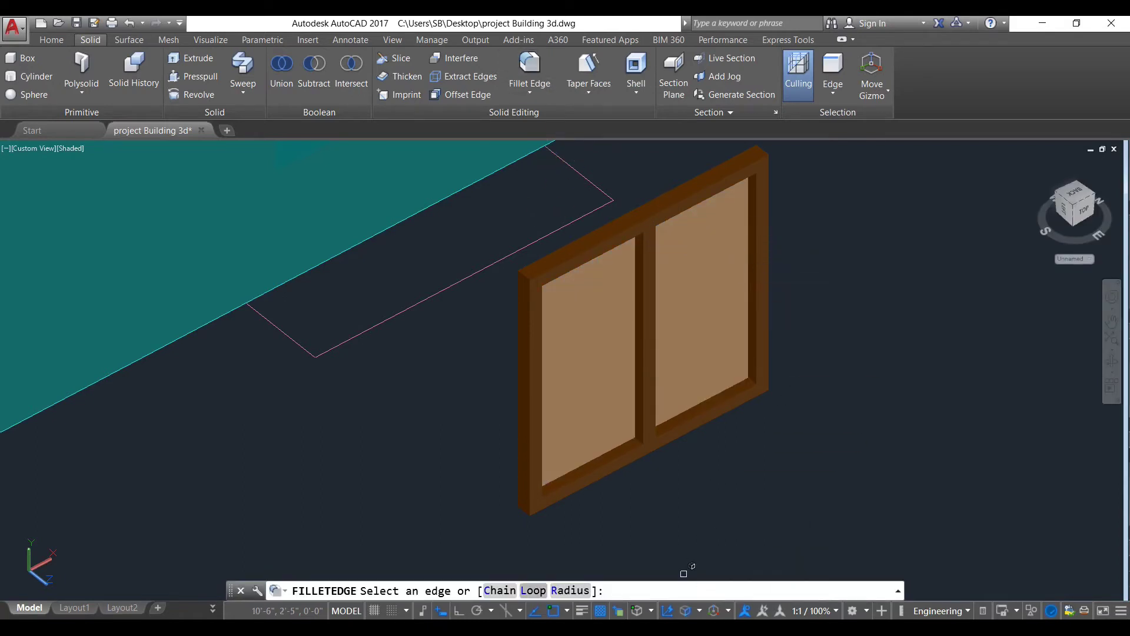
type("L")
key("Return")
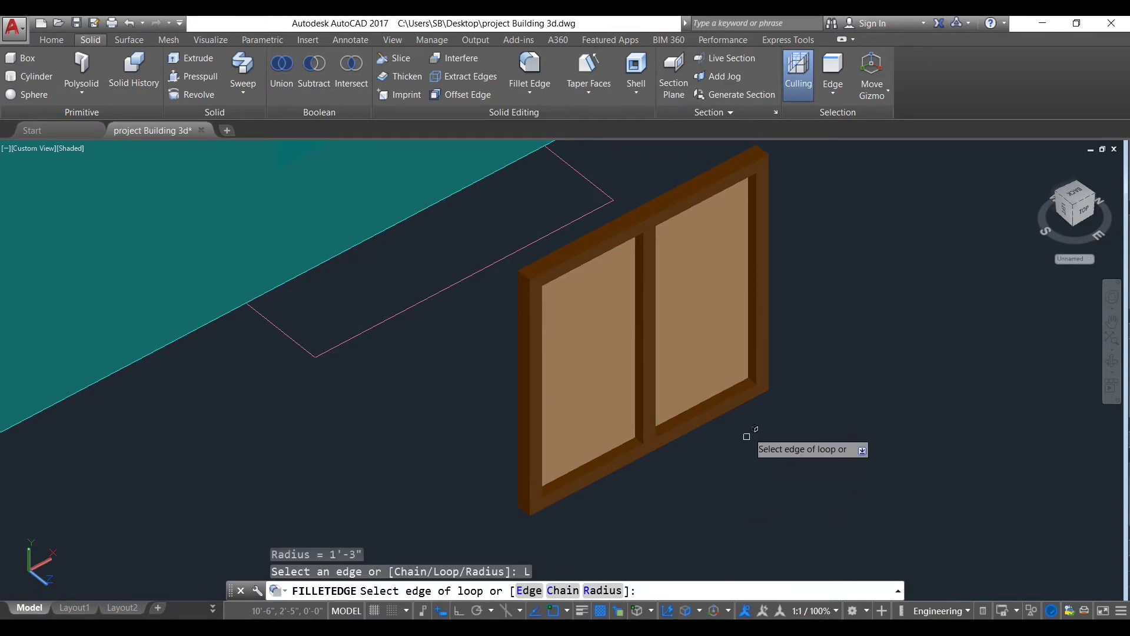
left_click(756, 354)
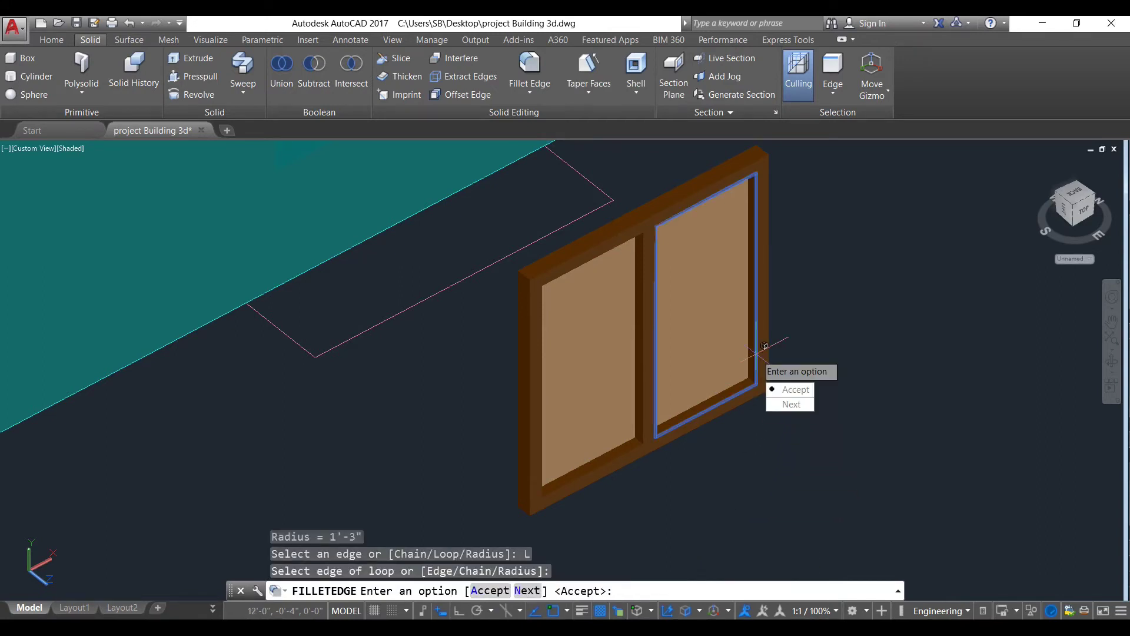
key("Down")
key("Return")
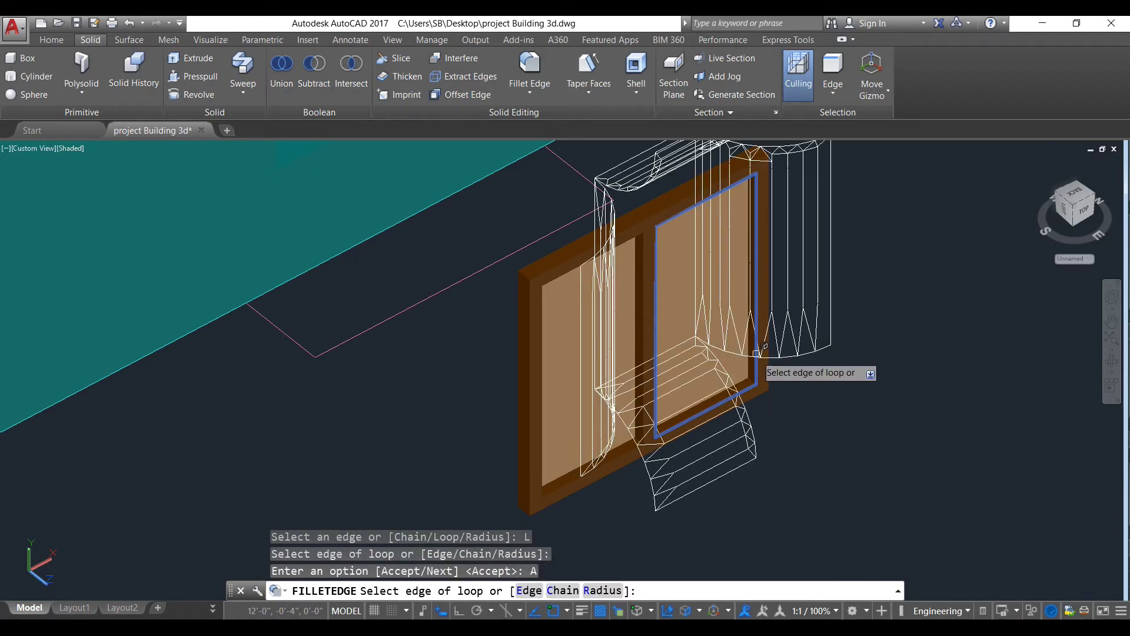
Step: Set the fillet radius to 1.2" and apply it to the right pane's edges
type("R")
key("Return")
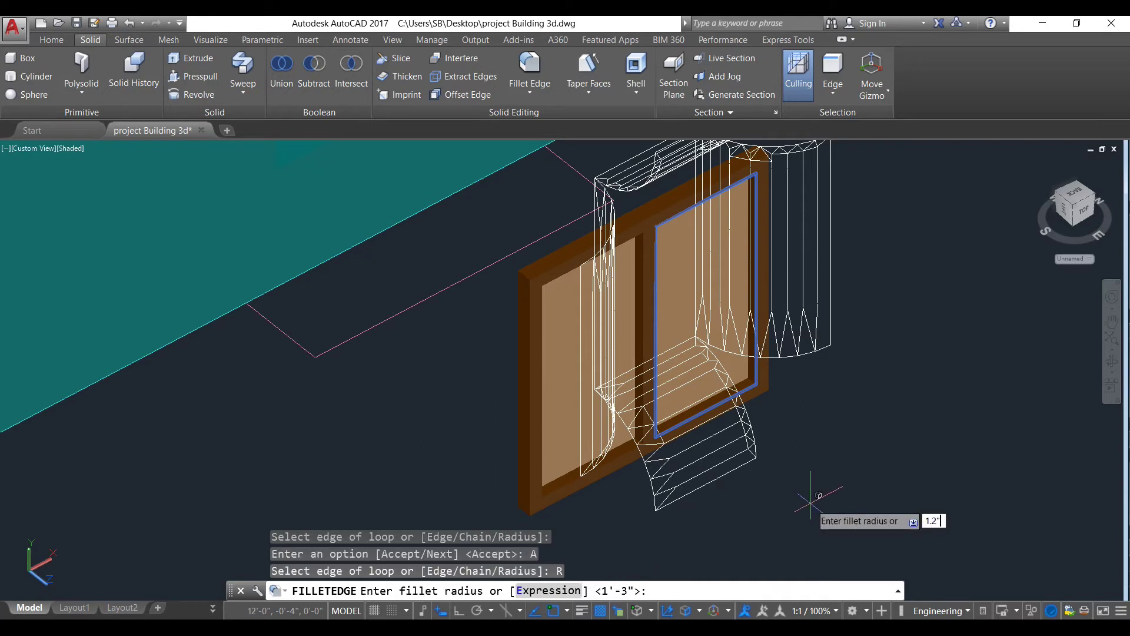
type("1.2\"")
key("Return")
key("Return")
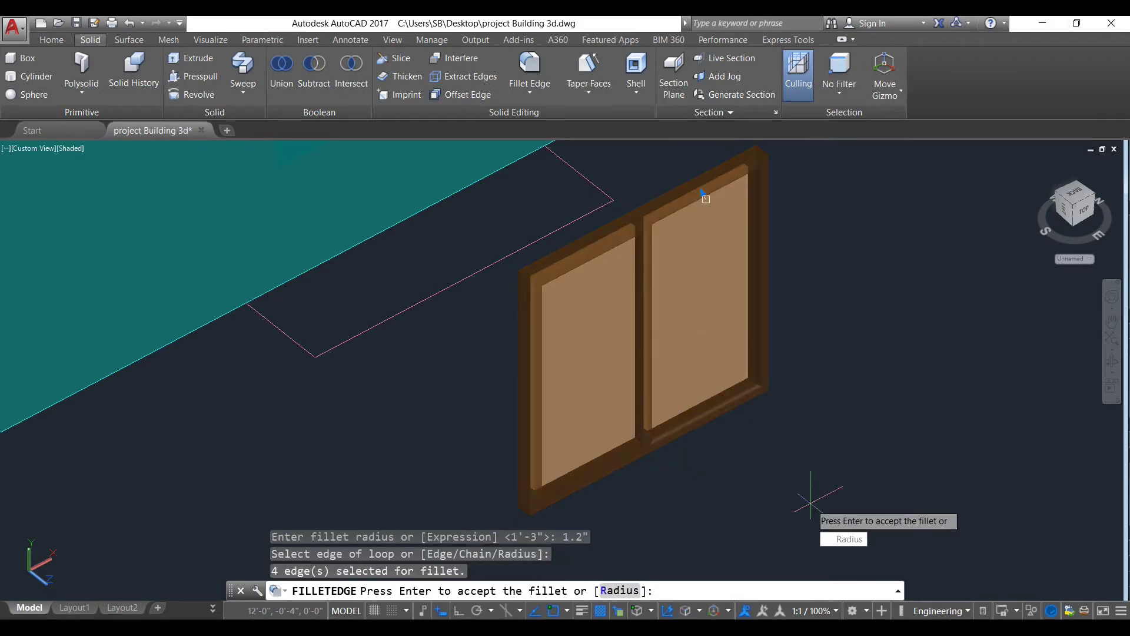
key("Return")
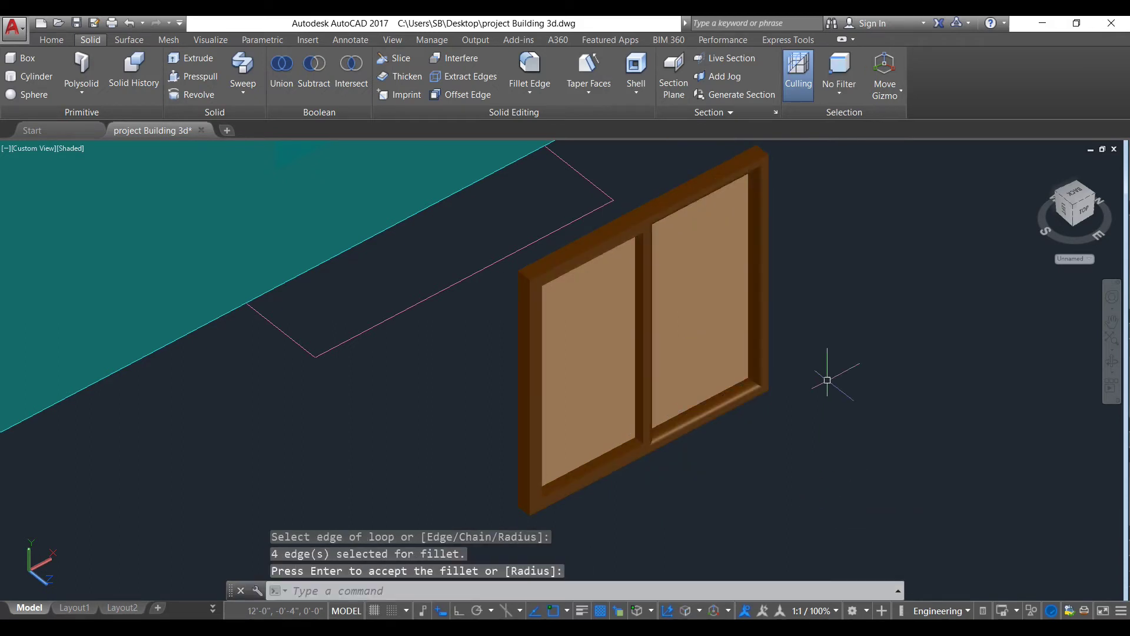
scroll(827, 379, "up", 5)
scroll(768, 312, "down", 4)
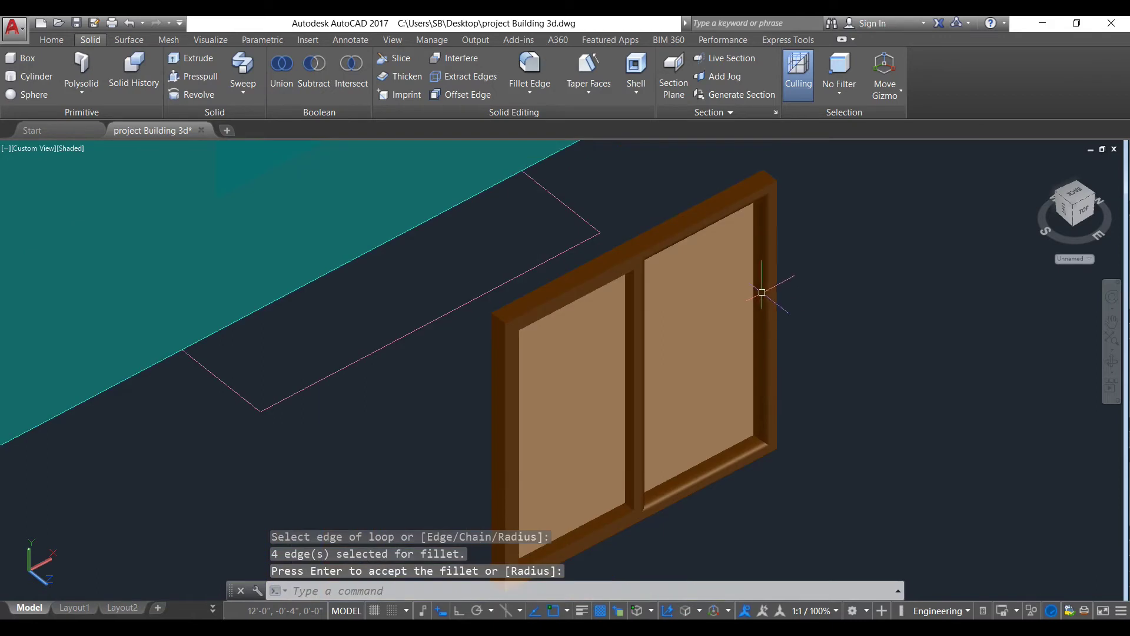
scroll(763, 179, "up", 6)
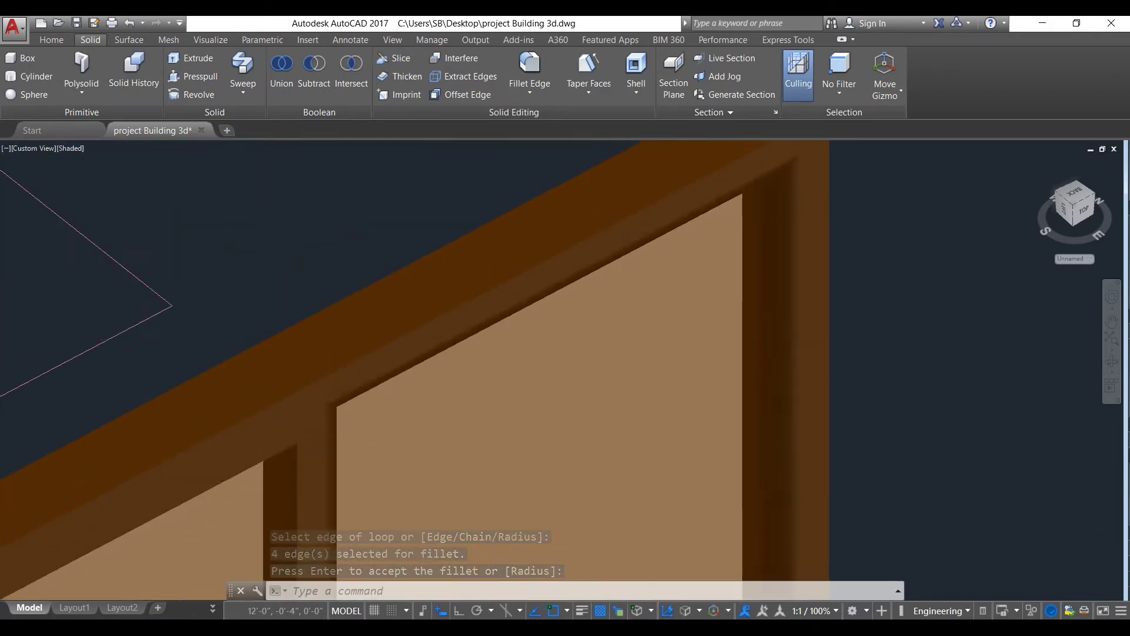
scroll(789, 179, "down", 6)
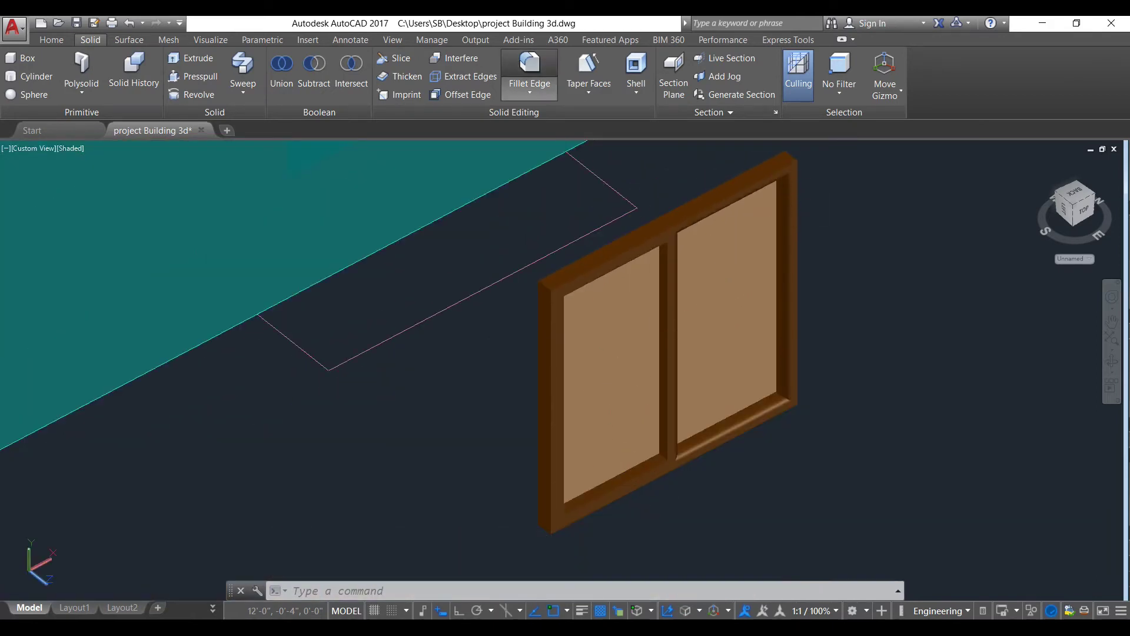
left_click(530, 68)
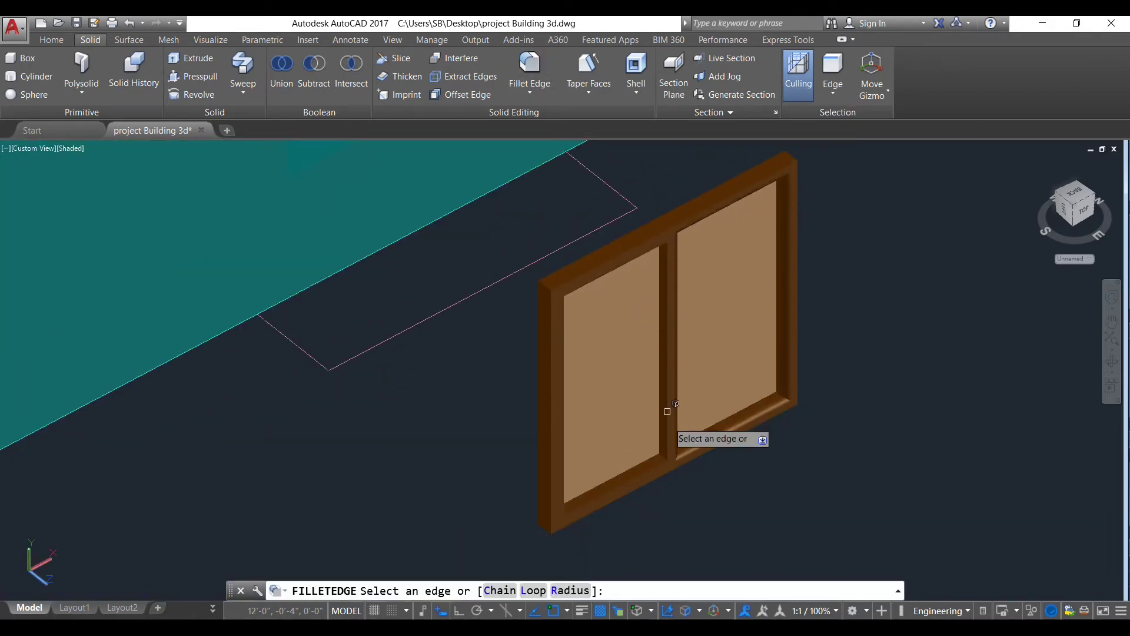
Step: Fillet the left pane opening's inner edge loop, then orbit to inspect the rounded frame
left_click(533, 590)
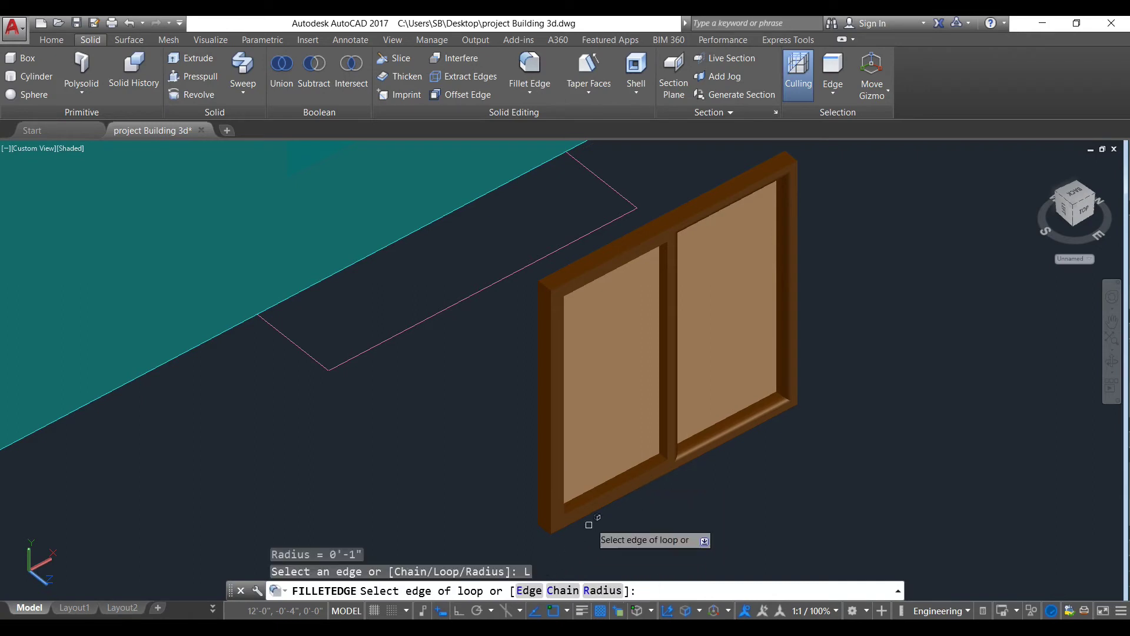
left_click(615, 486)
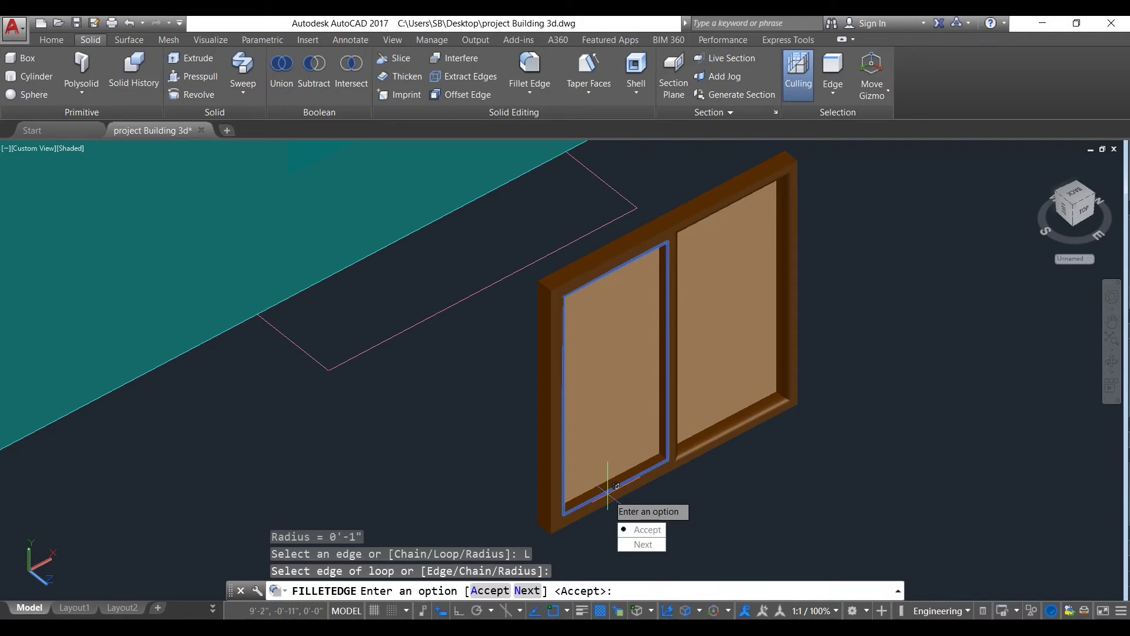
type("N")
key("Return")
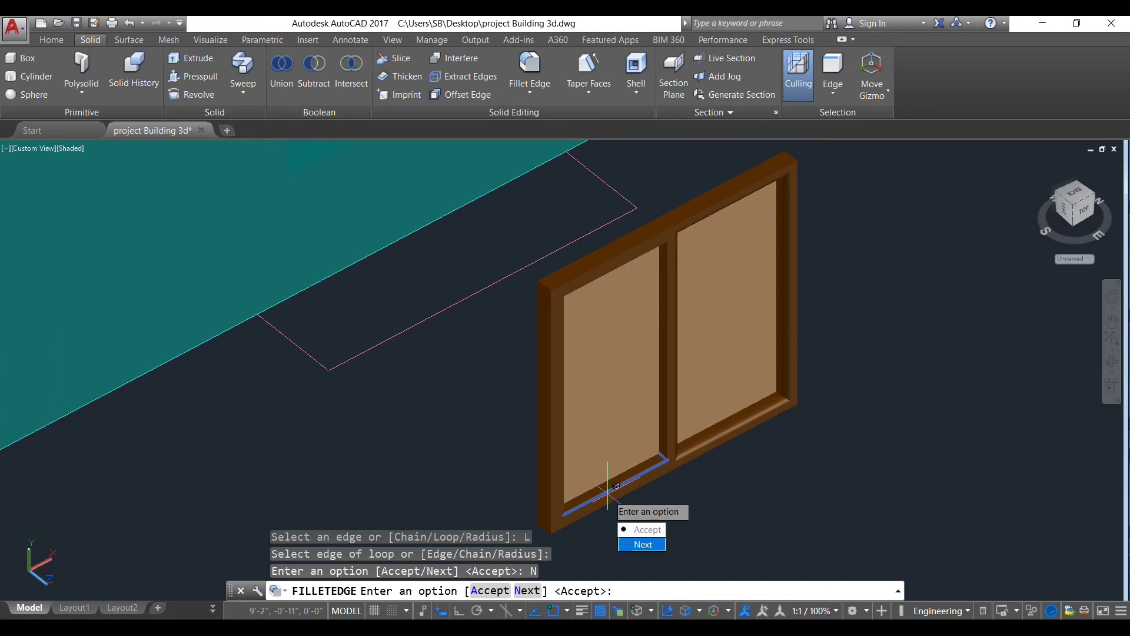
type("N")
key("Return")
type("A")
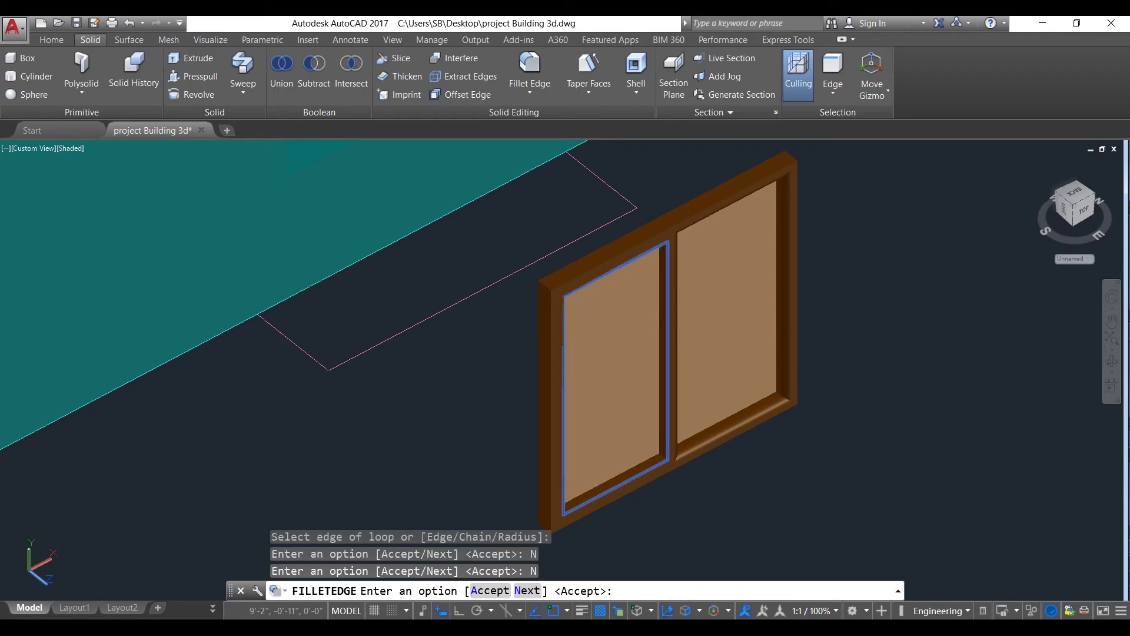
key("Return")
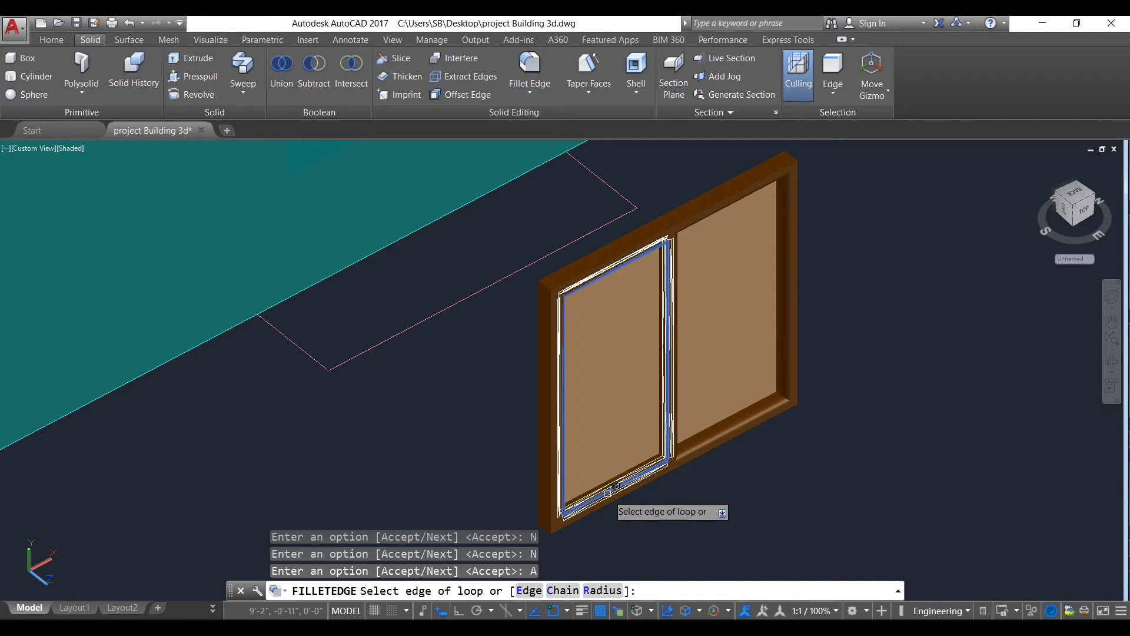
key("Return")
key("Return")
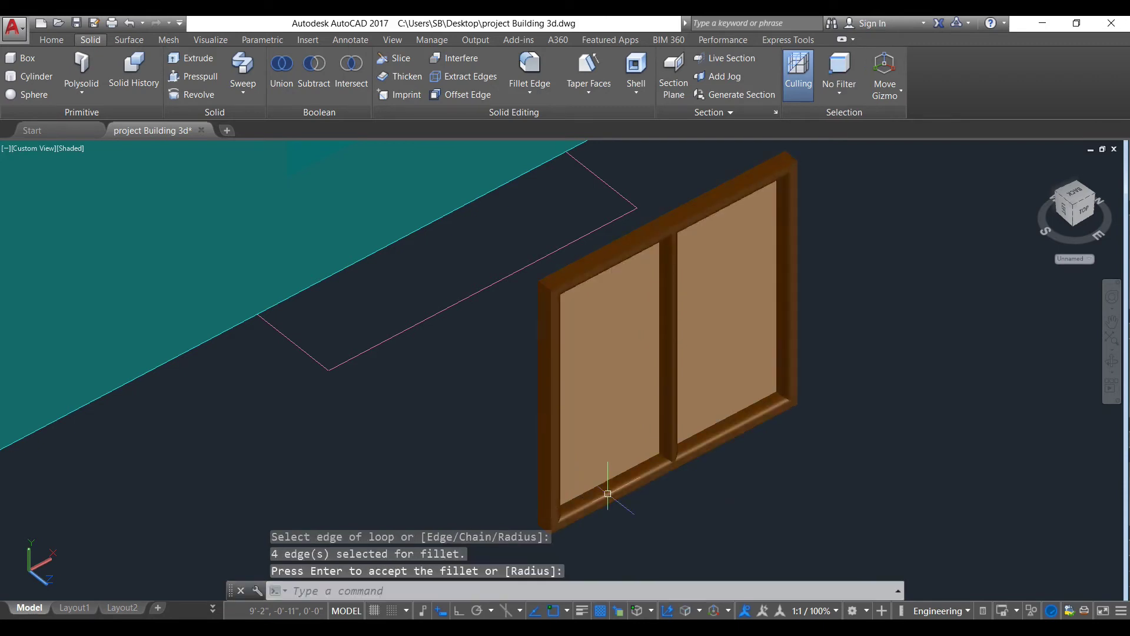
scroll(725, 408, "down", 2)
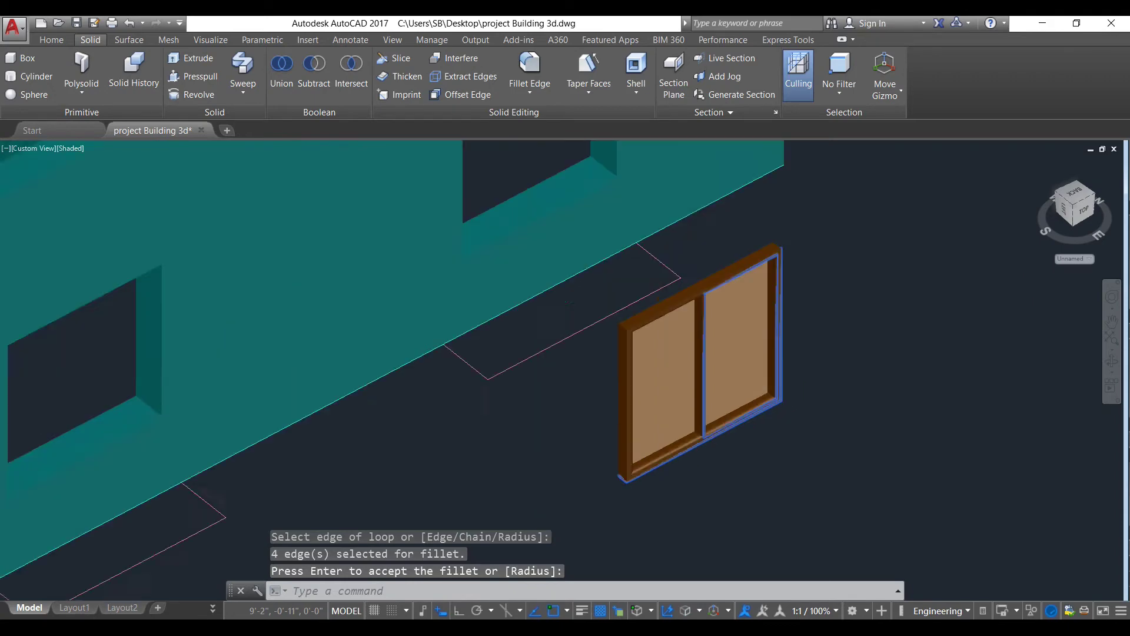
scroll(733, 401, "up", 5)
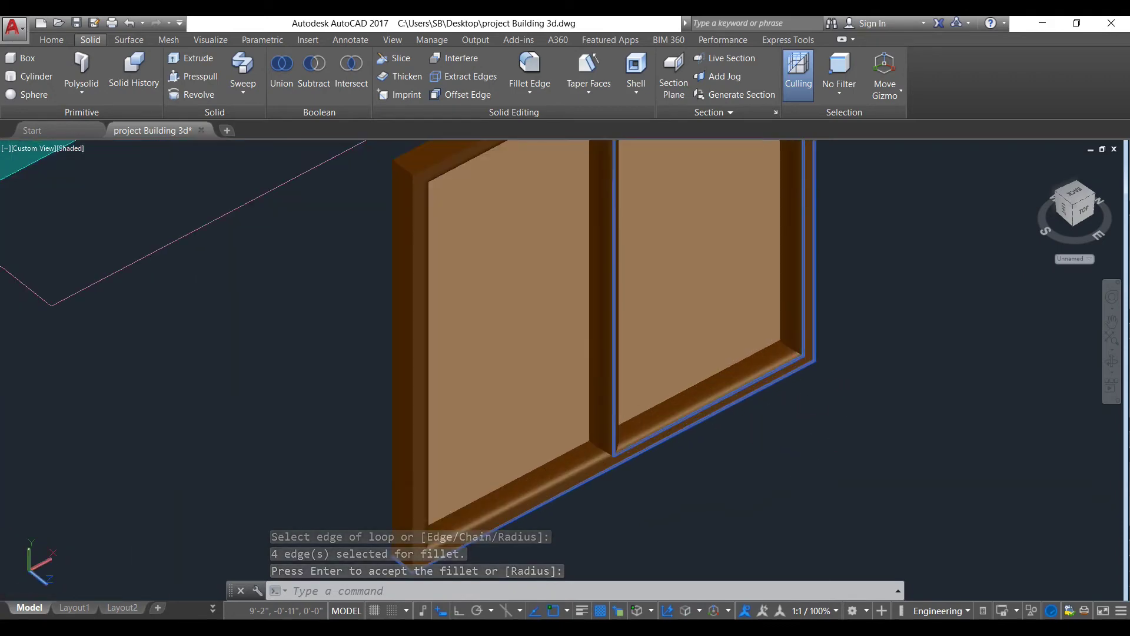
middle_click_drag(749, 403, 383, 348, "shift")
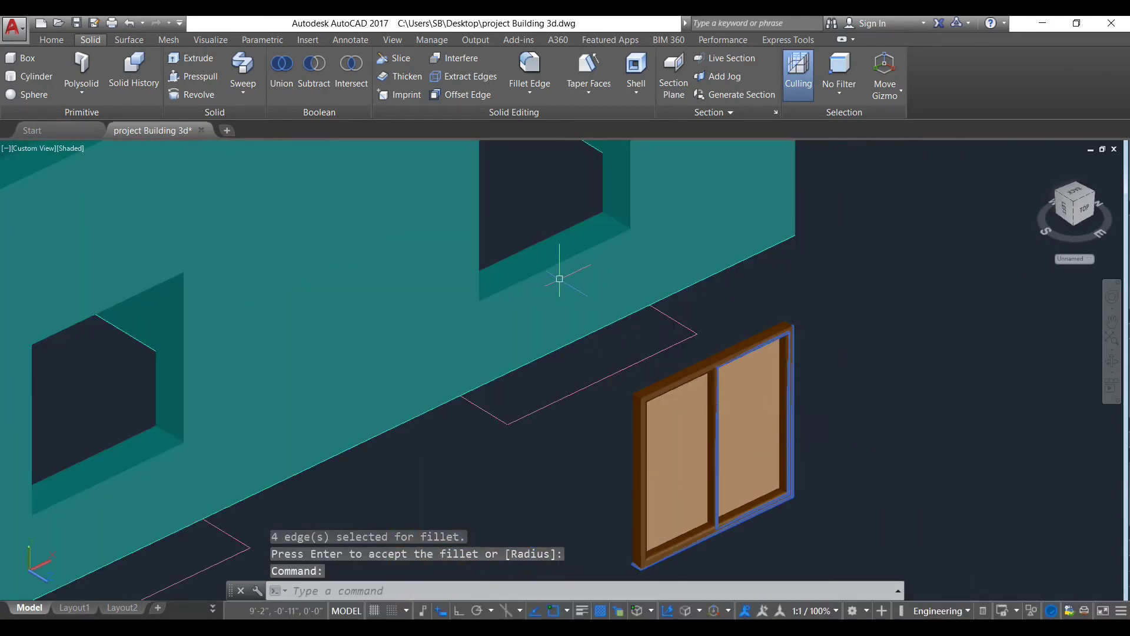
scroll(558, 287, "down", 3)
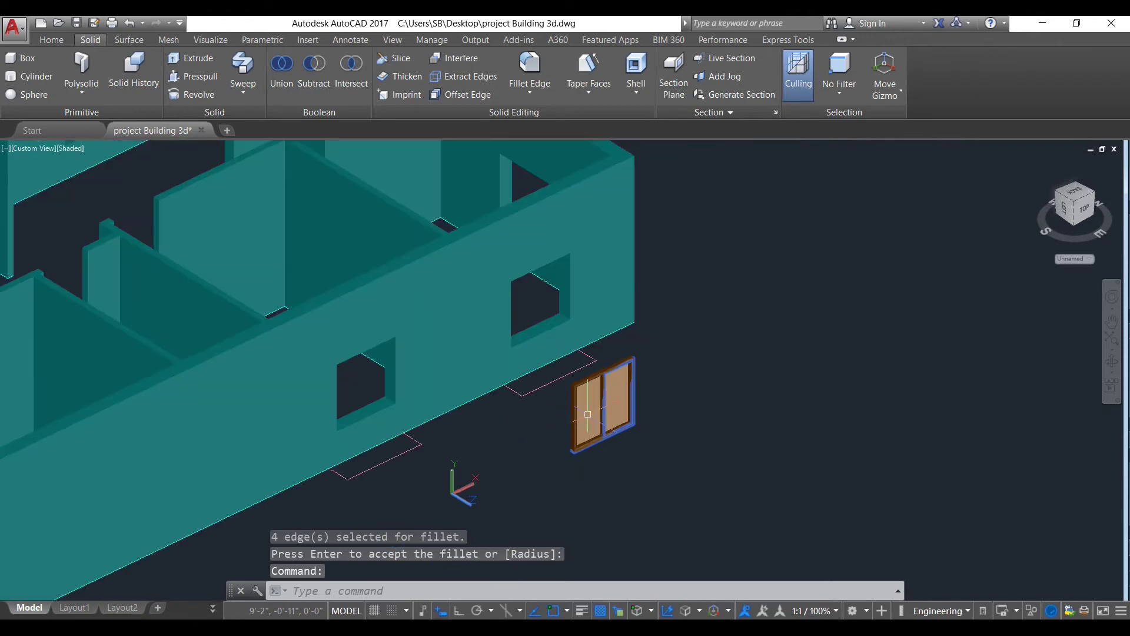
key("Escape")
left_click(681, 452)
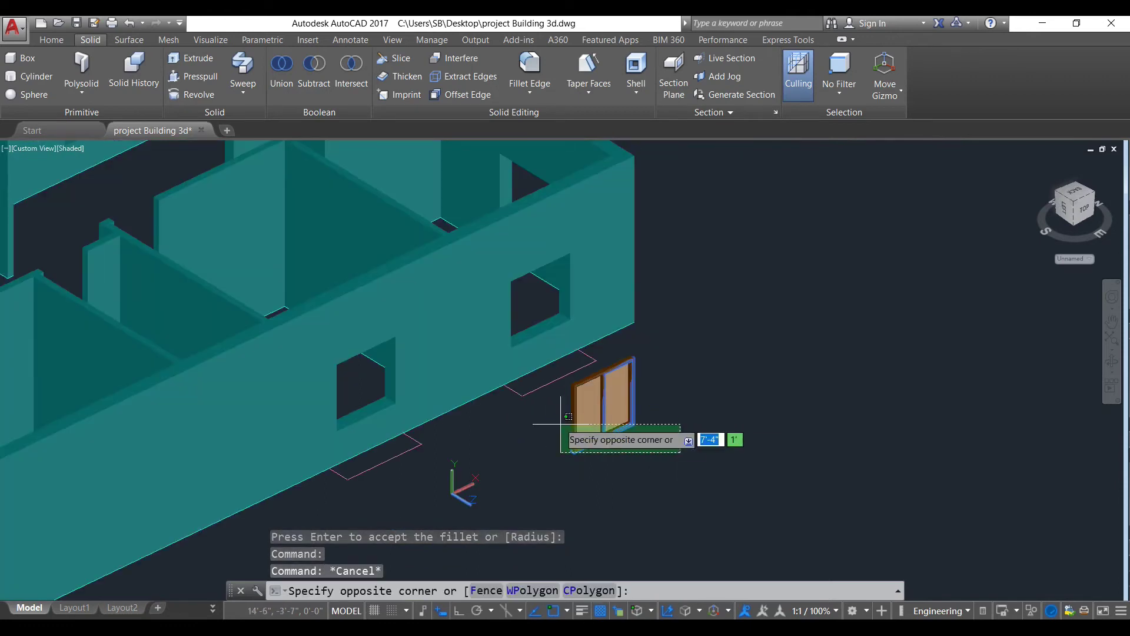
scroll(580, 372, "up", 4)
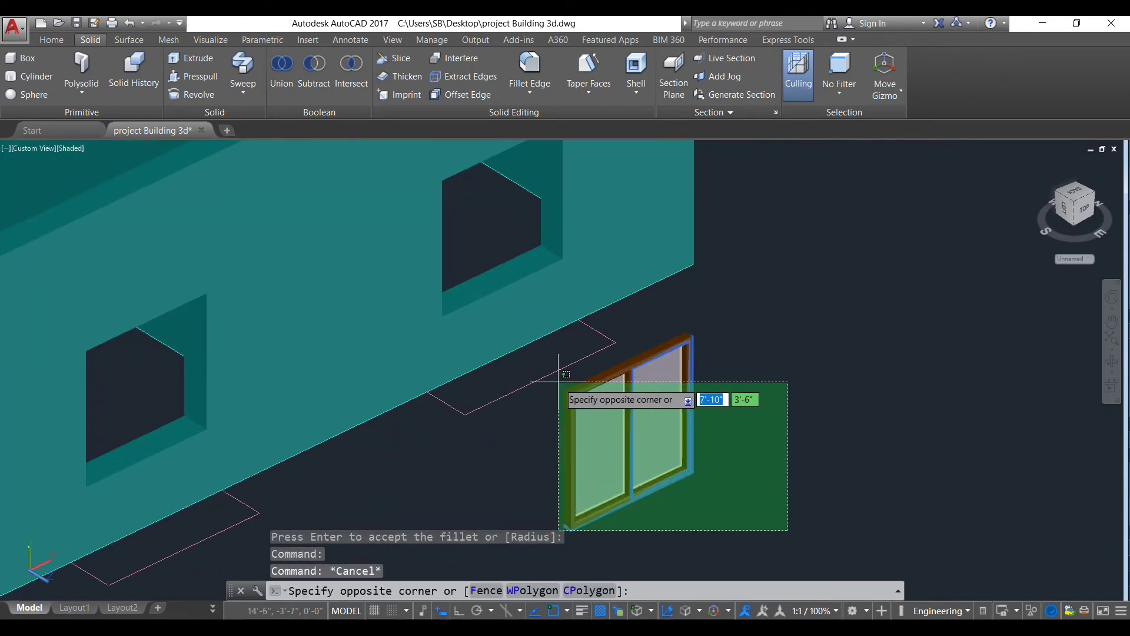
left_click(564, 389)
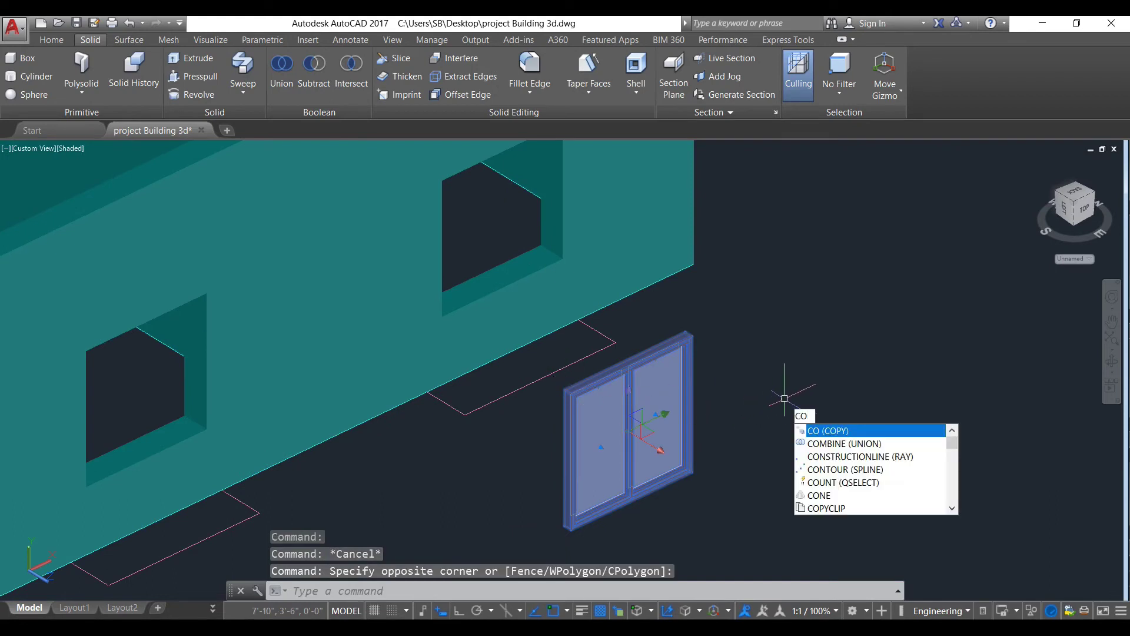
key("Return")
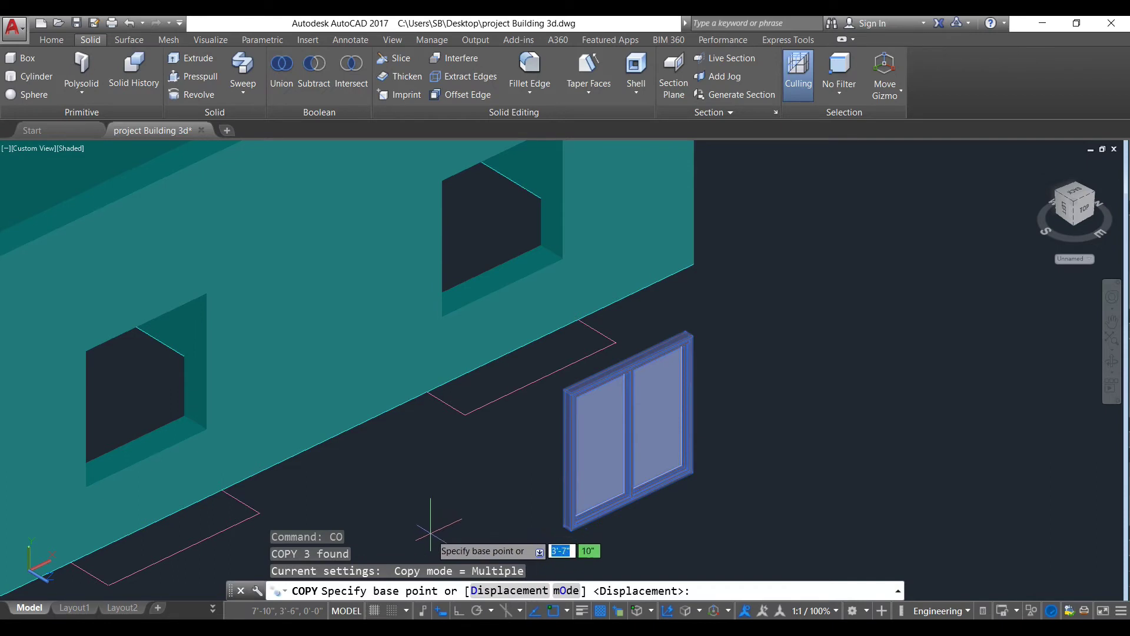
scroll(549, 523, "up", 3)
scroll(549, 522, "up", 1)
scroll(562, 527, "down", 4)
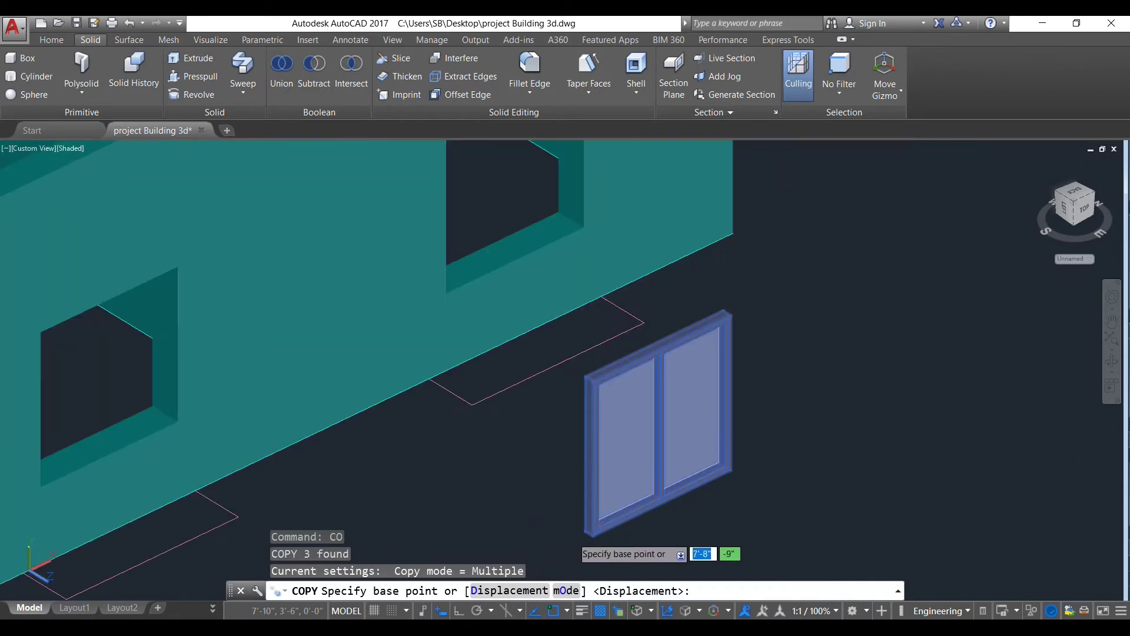
scroll(568, 530, "down", 2)
key("Escape")
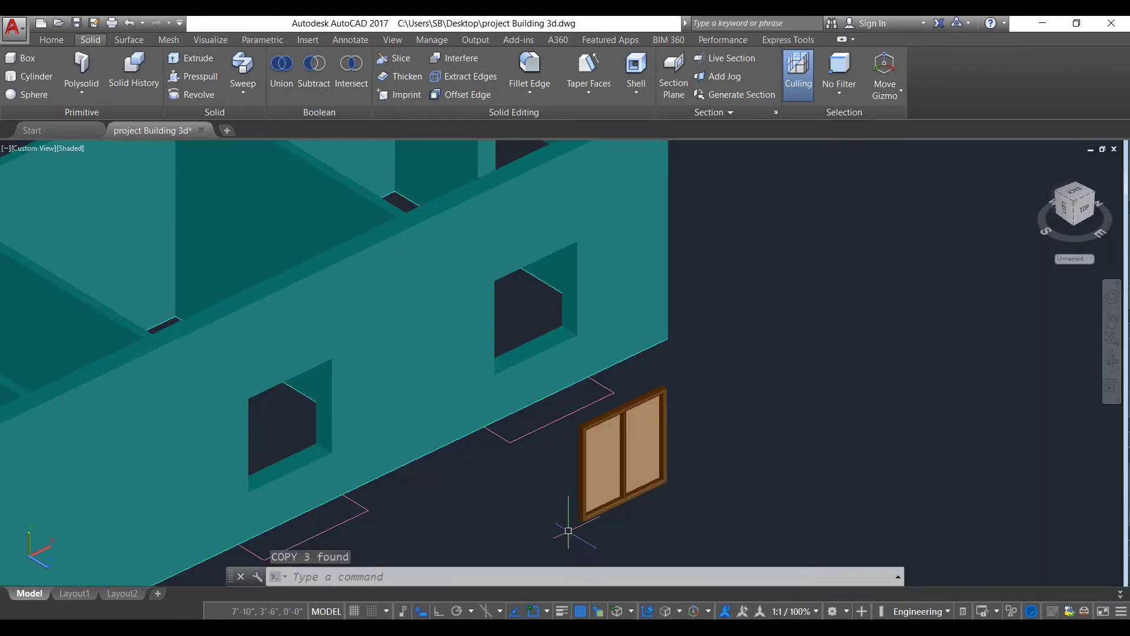
left_click(52, 39)
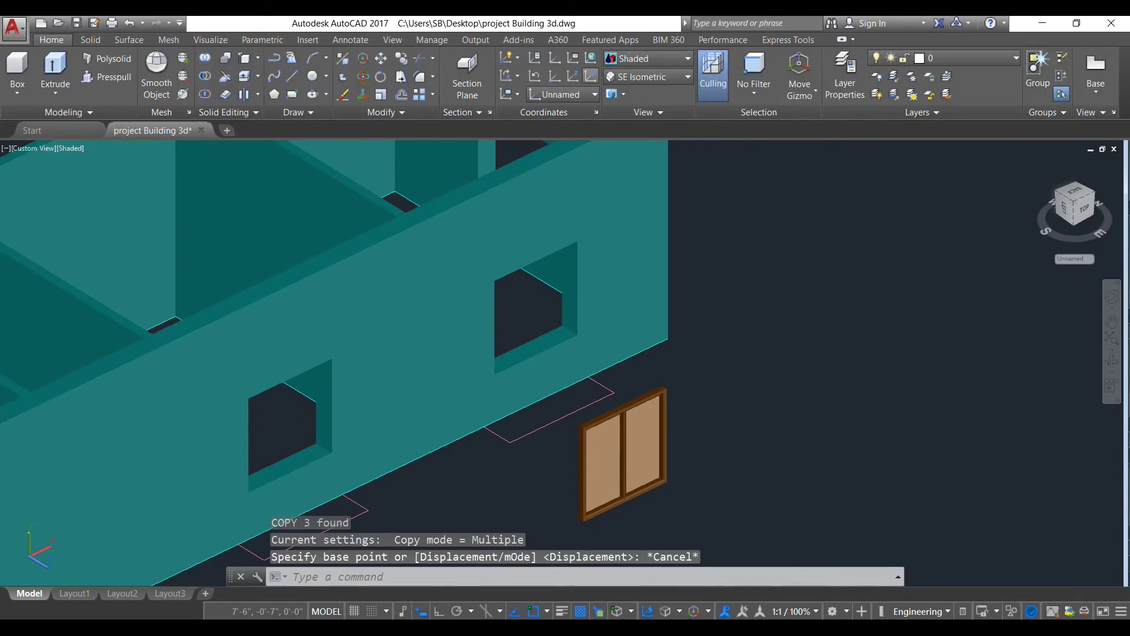
Step: Switch the model to Wireframe and box-select the whole brown window
left_click(648, 58)
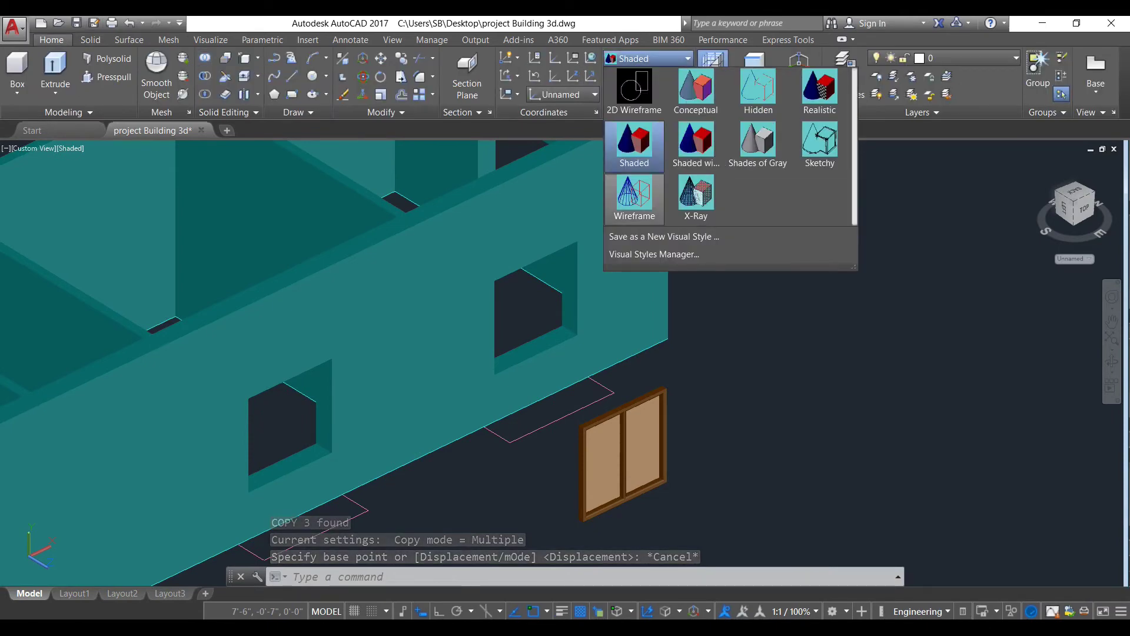
left_click(635, 201)
left_click(648, 518)
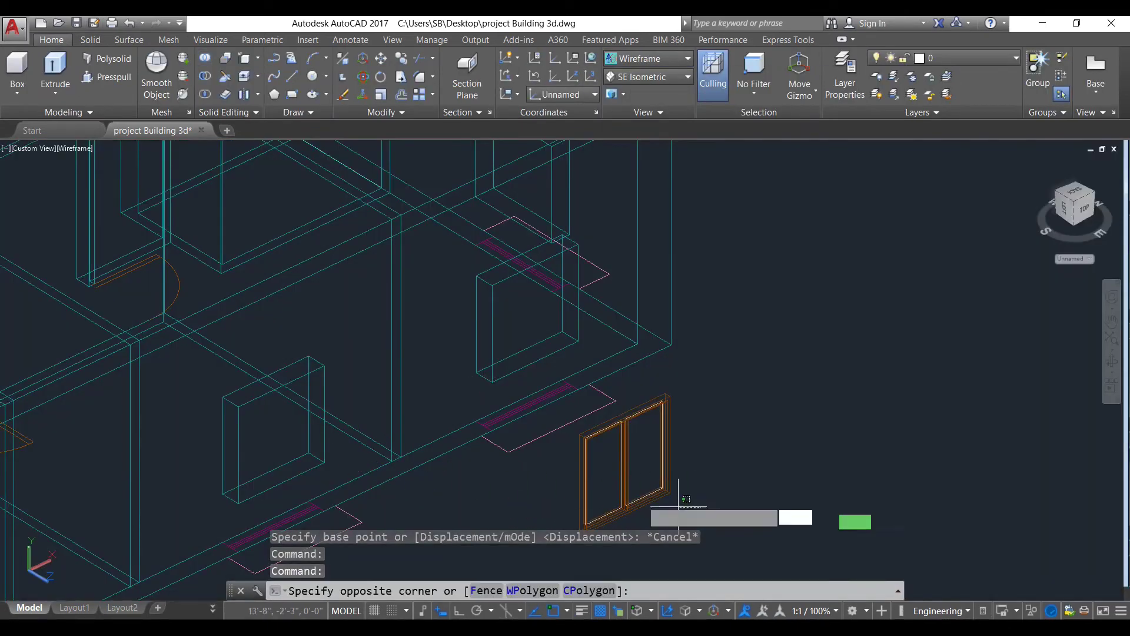
left_click(580, 471)
Step: Copy the window from its bottom corner into a wall opening
type("co")
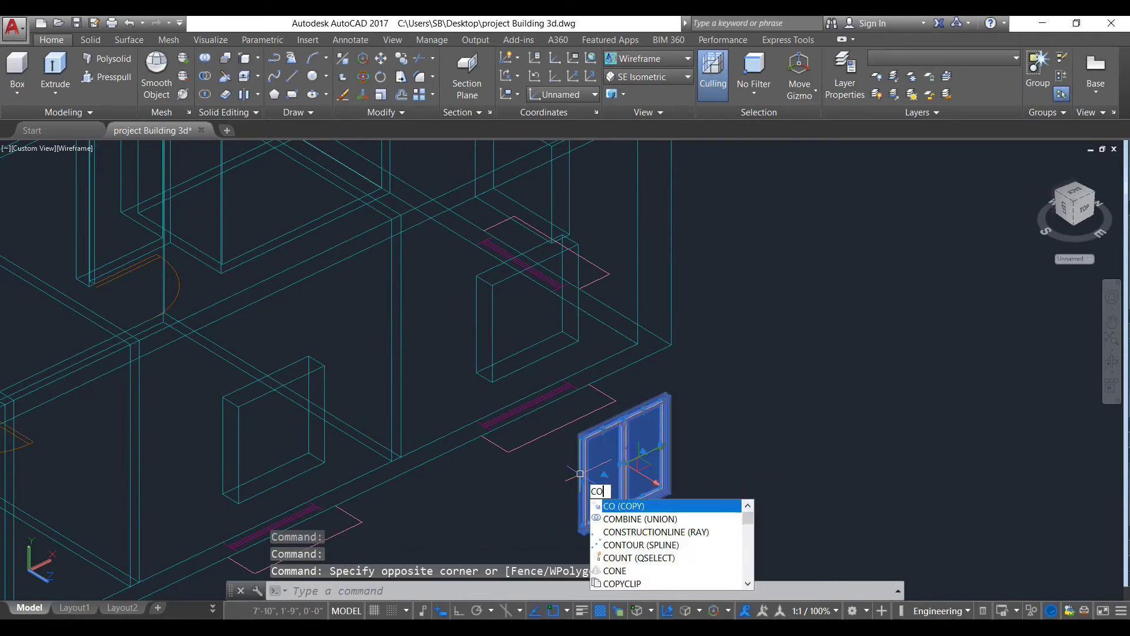
key("Return")
scroll(583, 482, "up", 5)
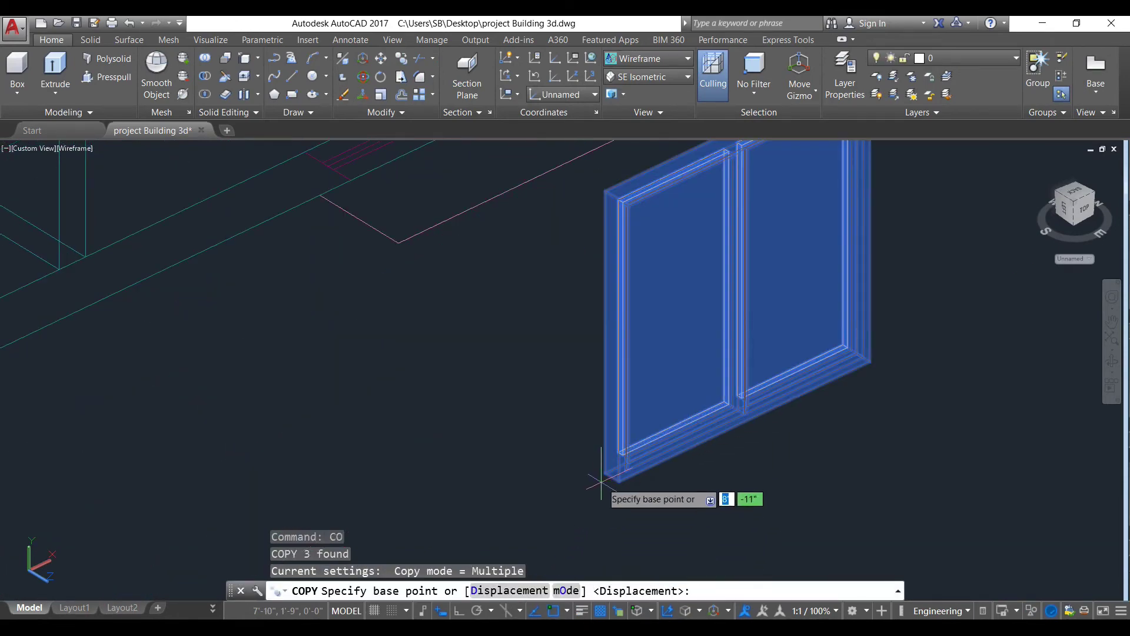
scroll(629, 474, "up", 2)
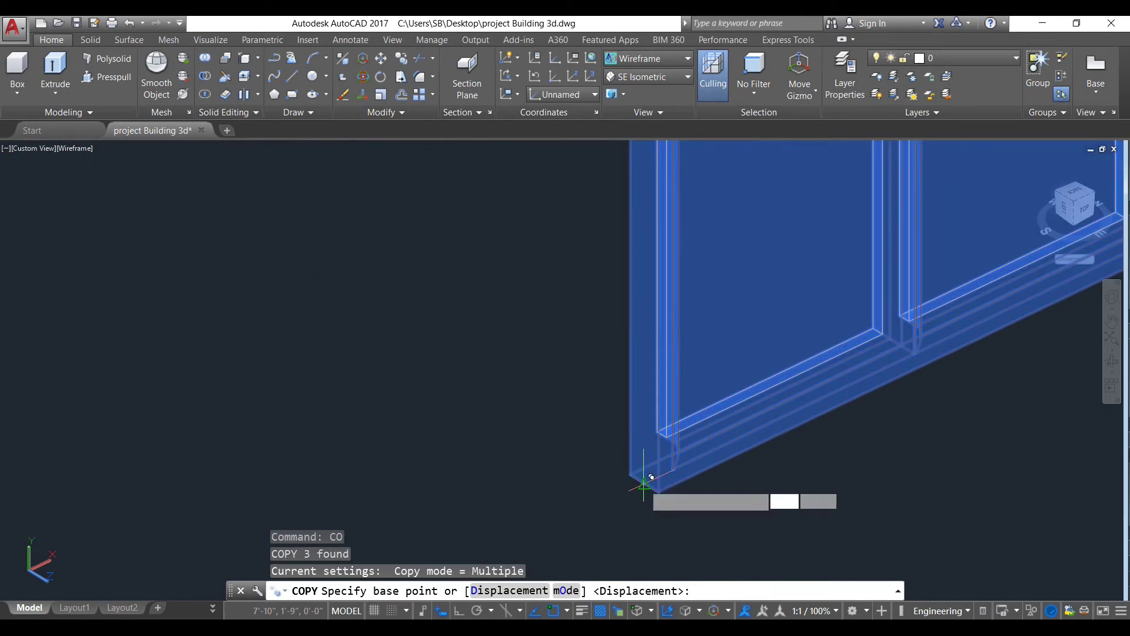
left_click(649, 481)
scroll(622, 478, "down", 5)
scroll(724, 480, "up", 2)
scroll(618, 461, "down", 3)
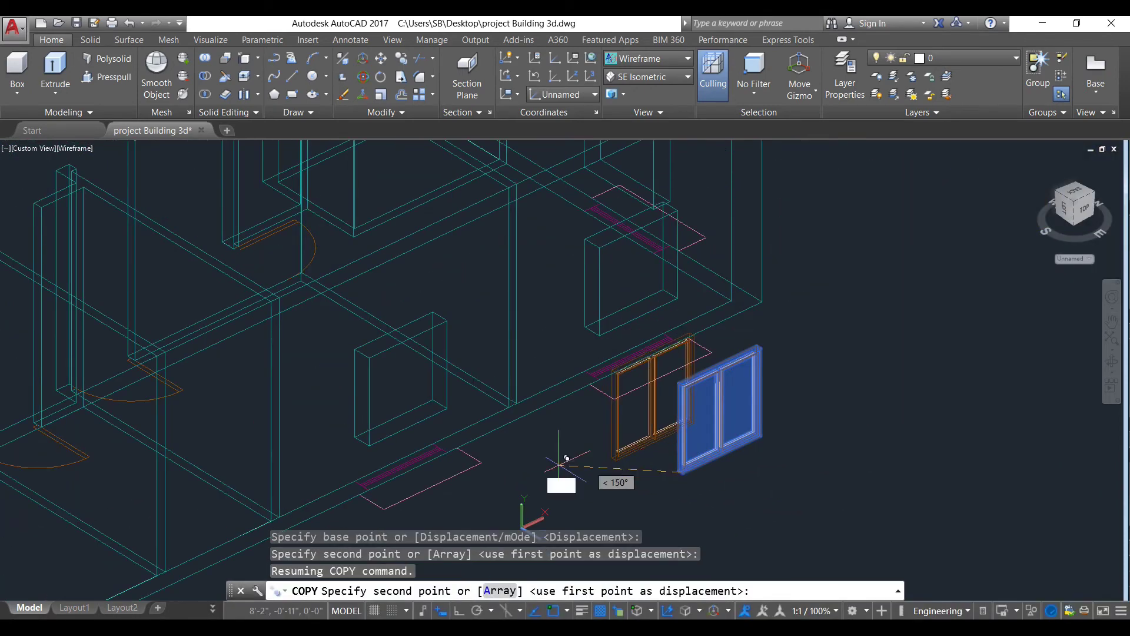
scroll(576, 469, "up", 2)
scroll(394, 435, "up", 2)
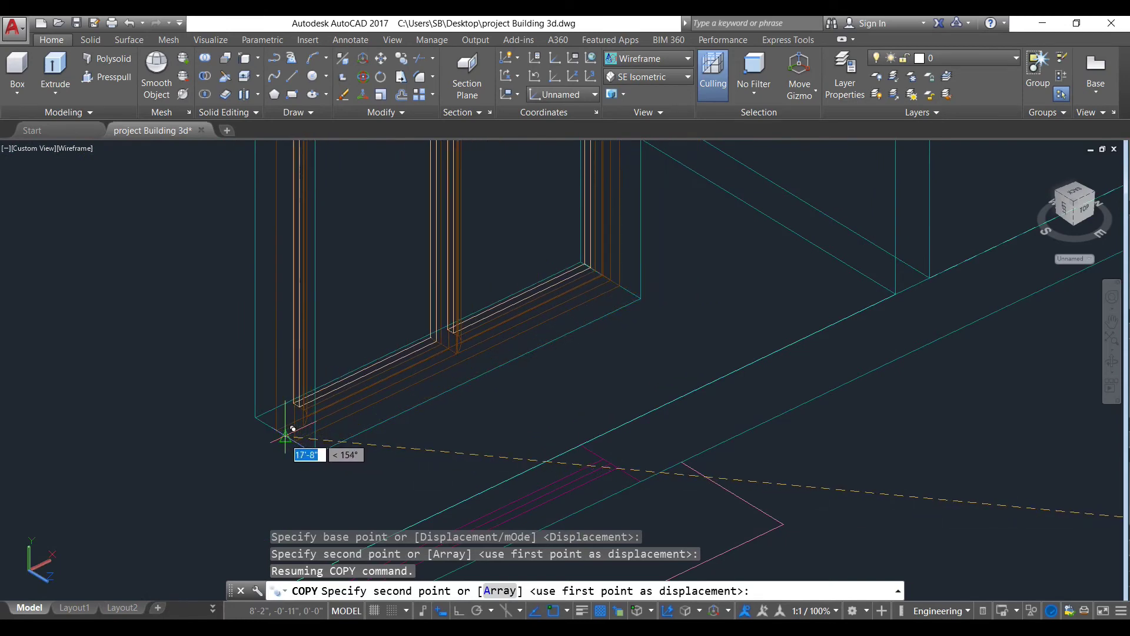
left_click(296, 431)
Step: Place one more window copy outside the building and end the copy
scroll(526, 407, "down", 4)
scroll(448, 456, "up", 5)
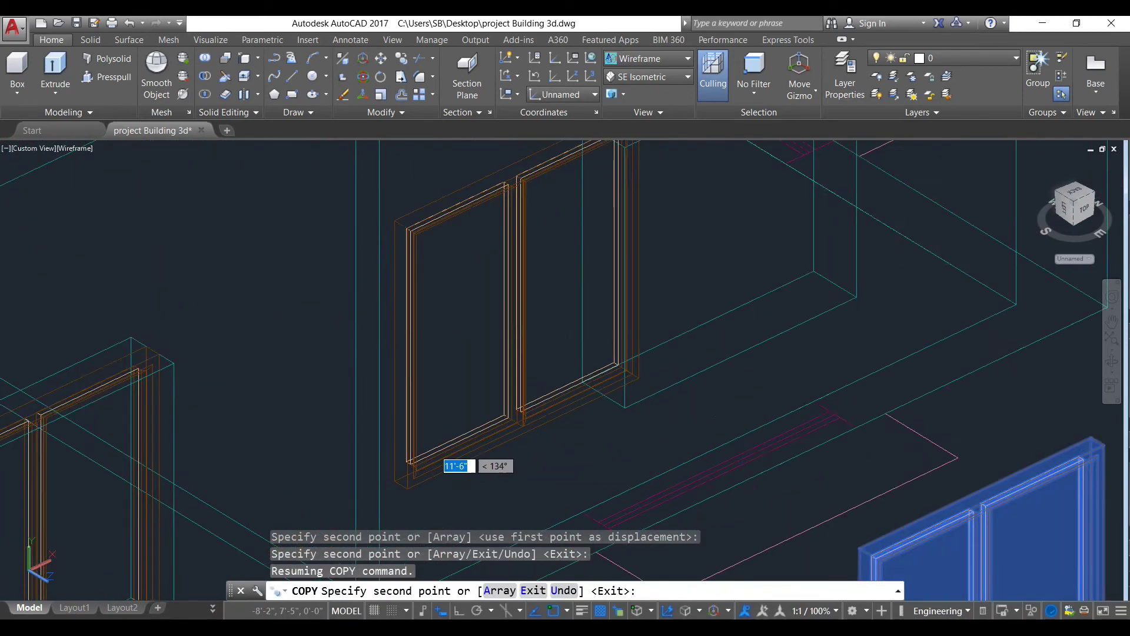
scroll(820, 394, "down", 5)
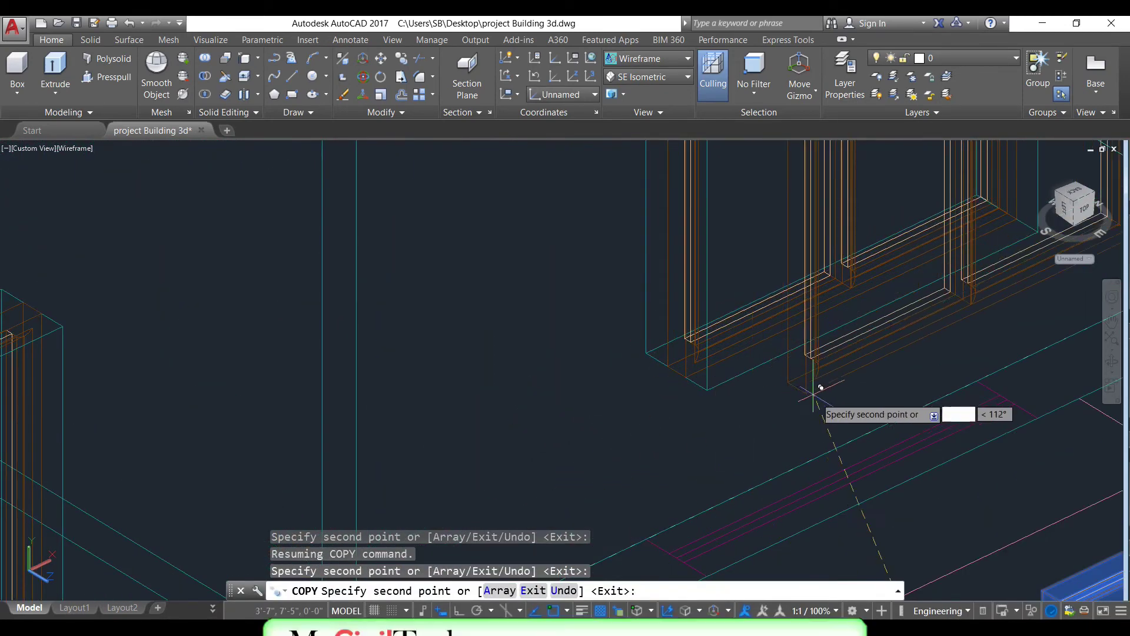
scroll(822, 400, "down", 2)
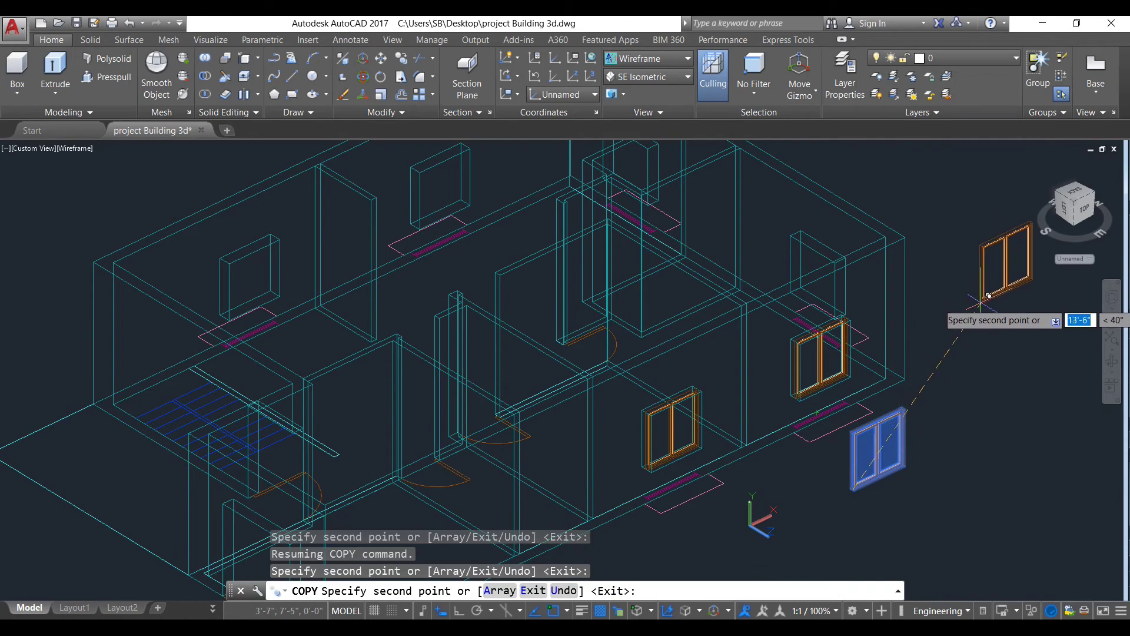
left_click(988, 297)
key("Escape")
scroll(643, 382, "down", 4)
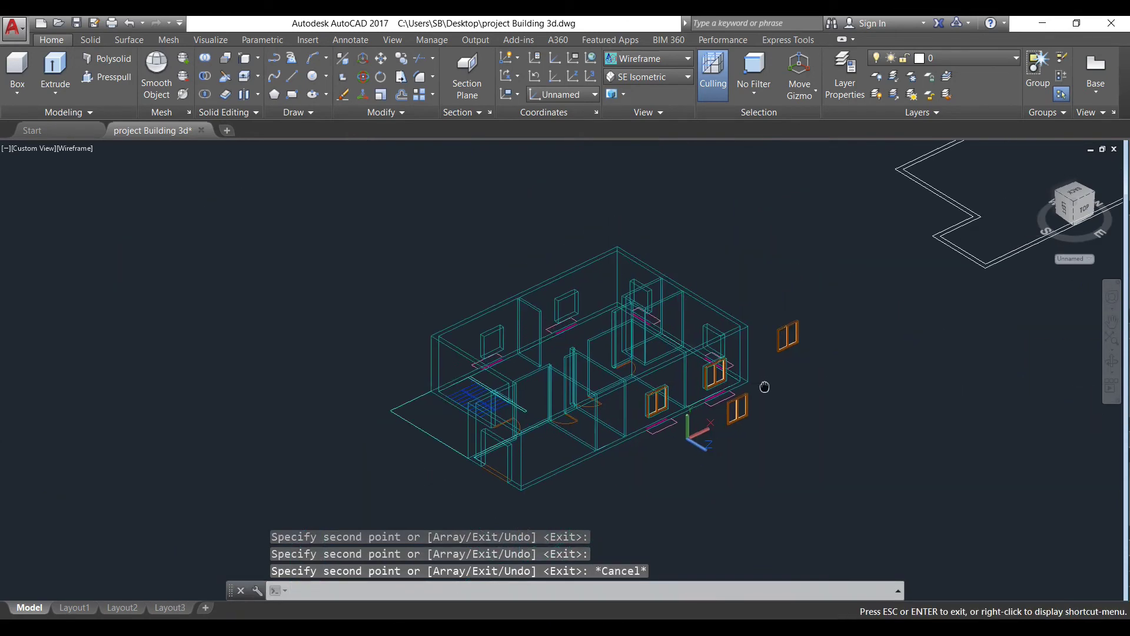
left_click(648, 58)
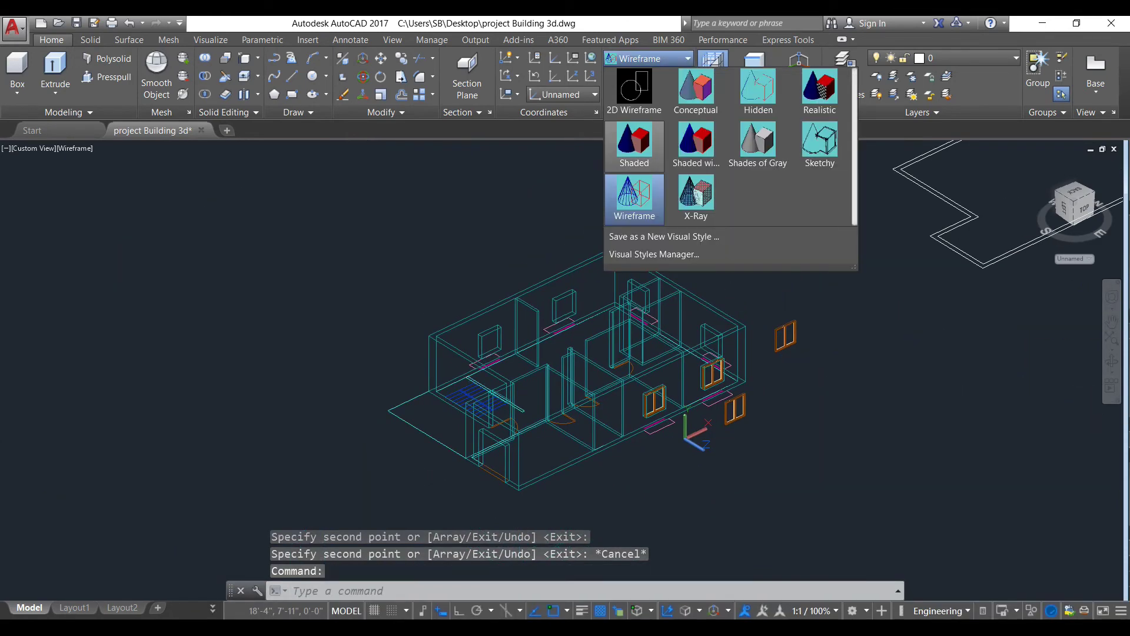
left_click(631, 152)
scroll(762, 350, "up", 5)
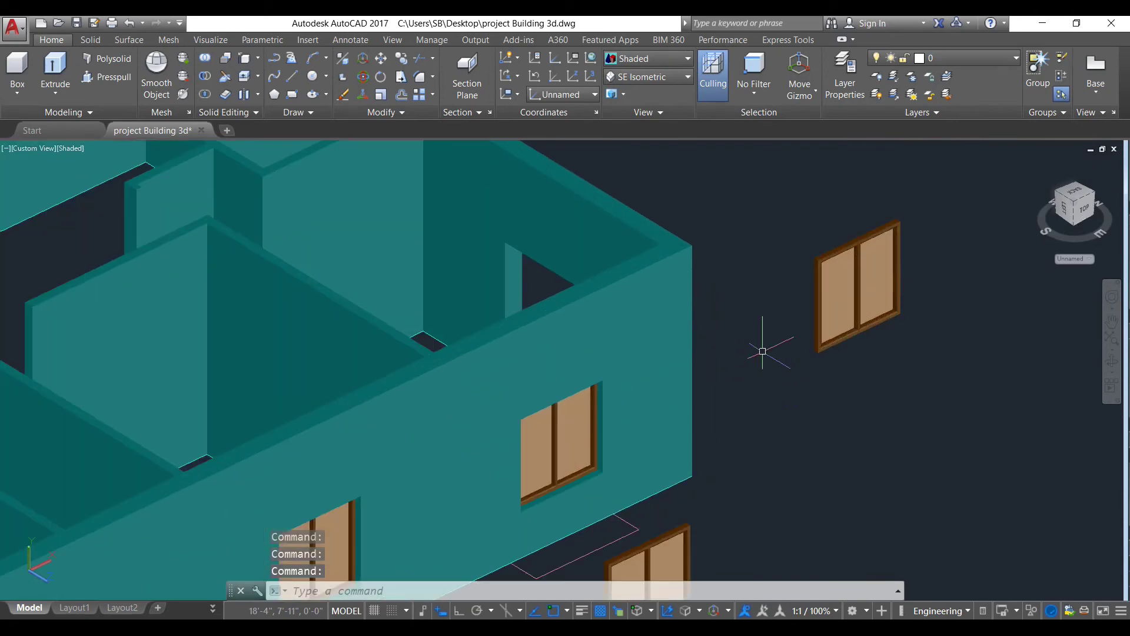
scroll(719, 339, "down", 5)
mouse_move(448, 416)
middle_mouse_down("shift")
mouse_move(448, 353)
mouse_move(449, 415)
middle_mouse_up("shift")
middle_click_drag(623, 482, 625, 357)
scroll(627, 361, "up", 3)
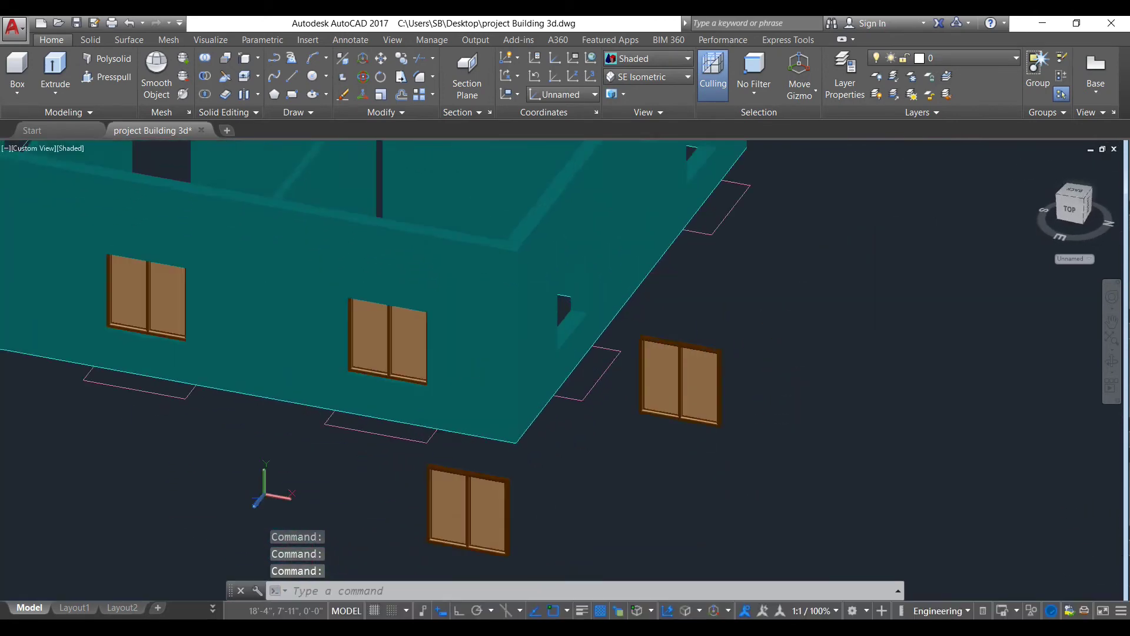
left_click(748, 450)
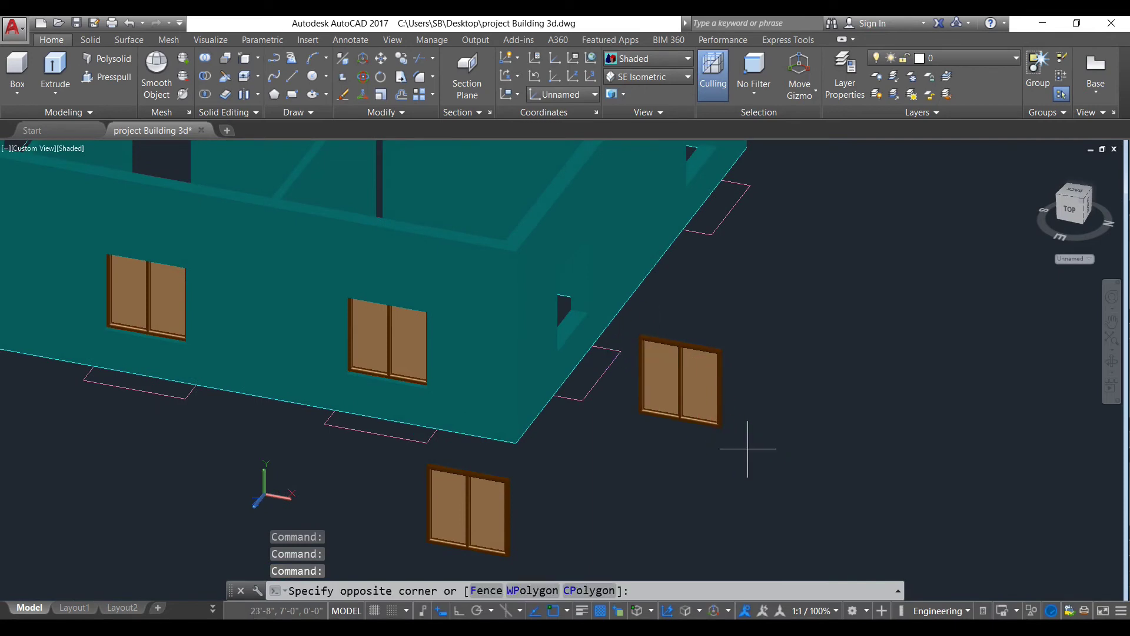
left_click(641, 326)
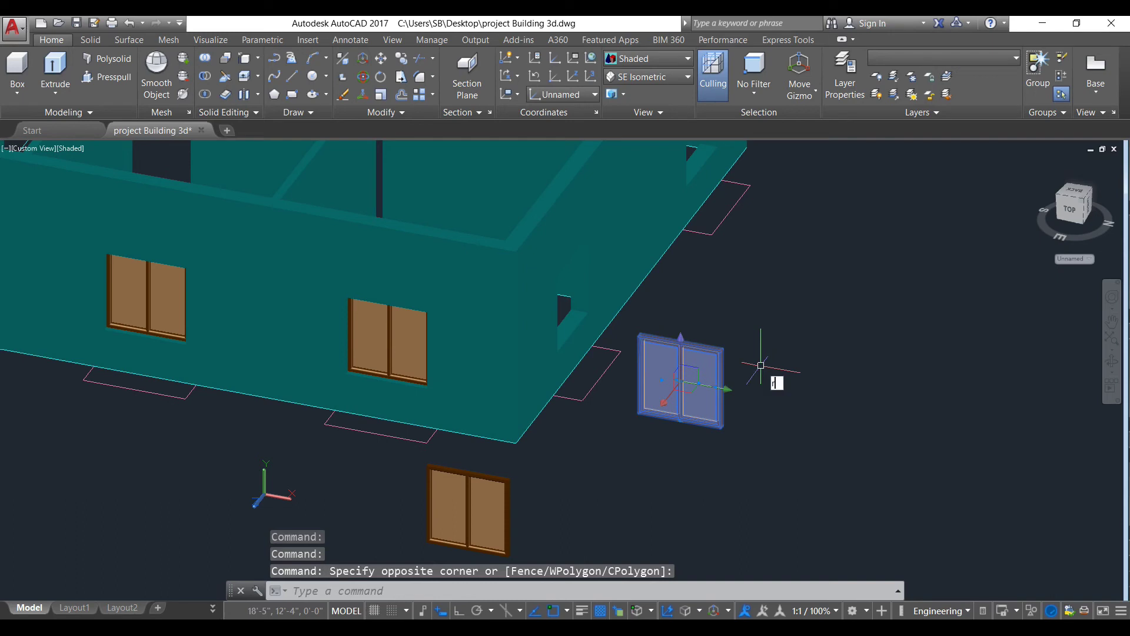
key("BackSpace")
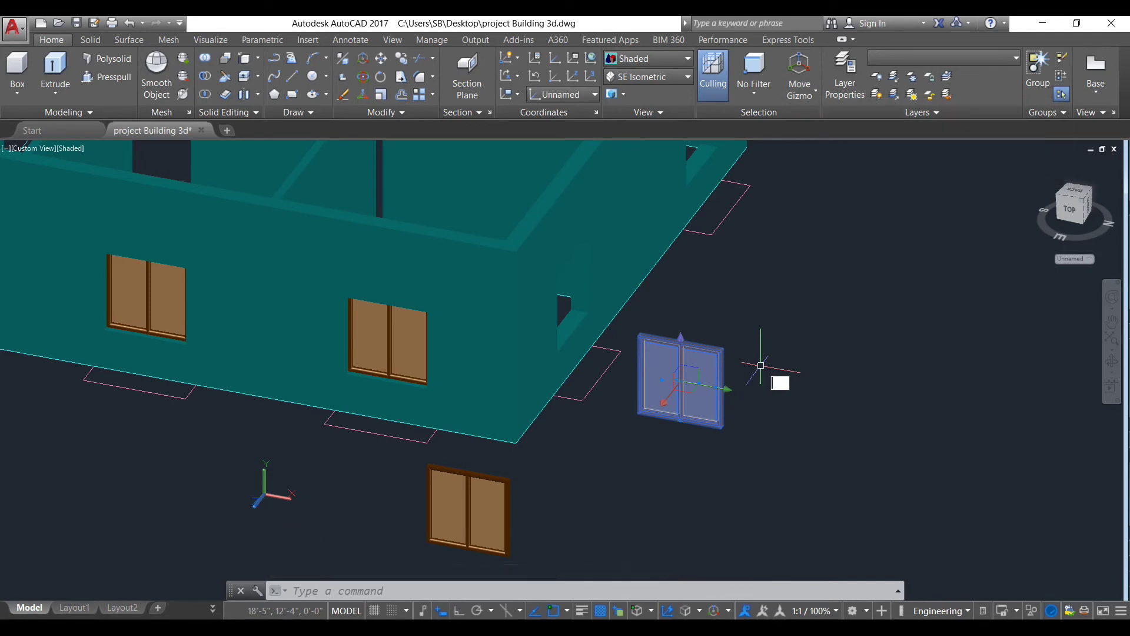
key("Escape")
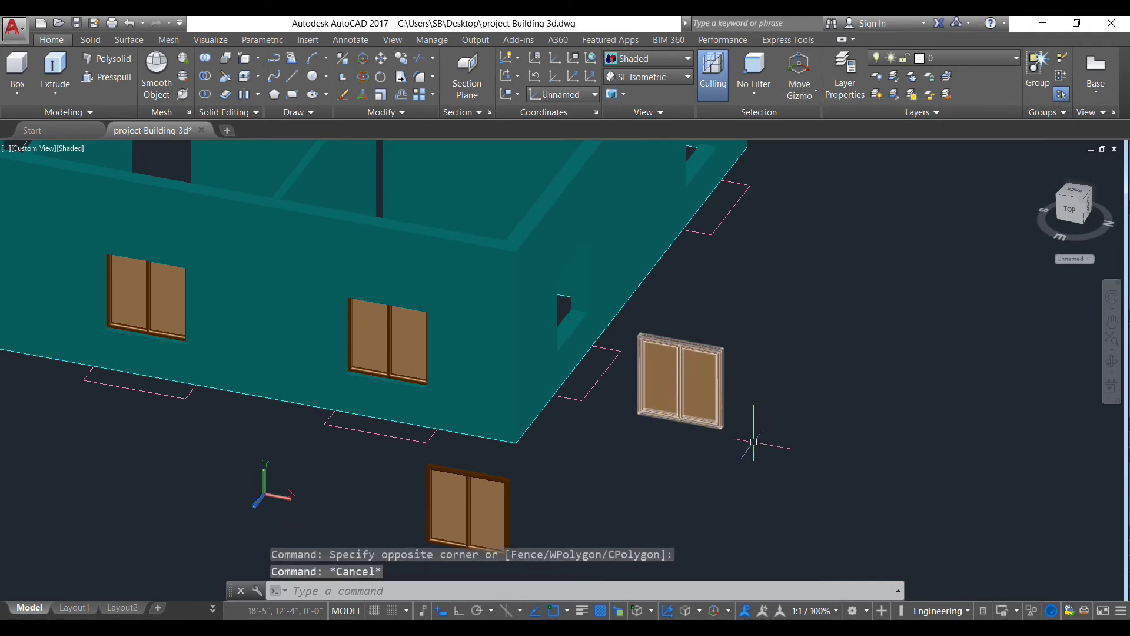
left_click(765, 443)
Step: Rotate the loose brown-frame window 90° about its vertical axis with the Rotate Gizmo and Ortho on
left_click(641, 351)
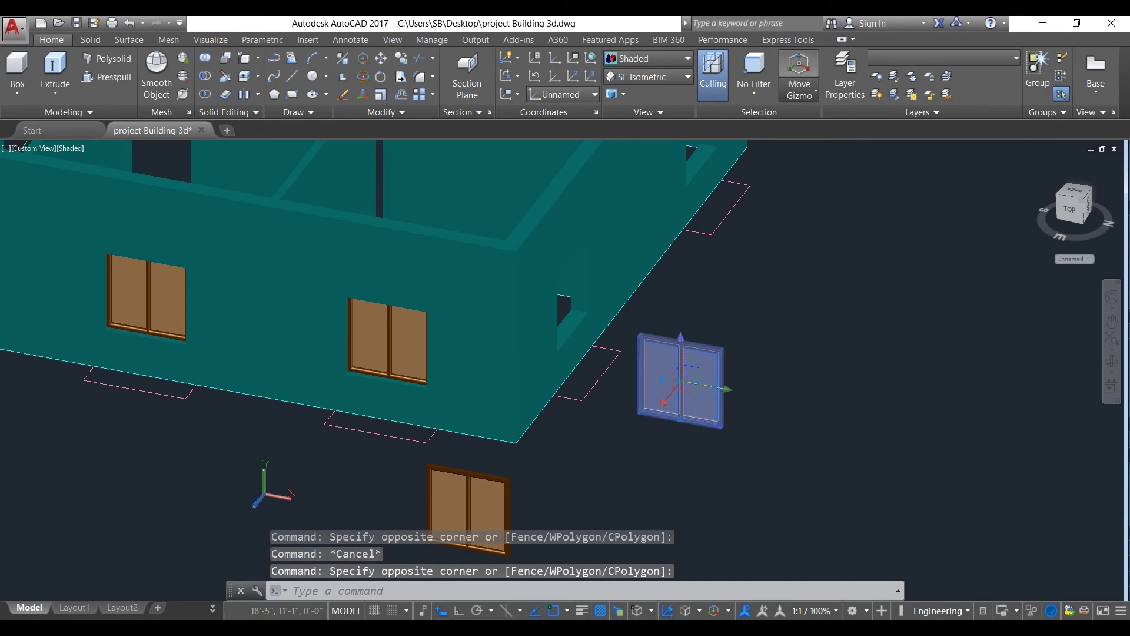
left_click(799, 90)
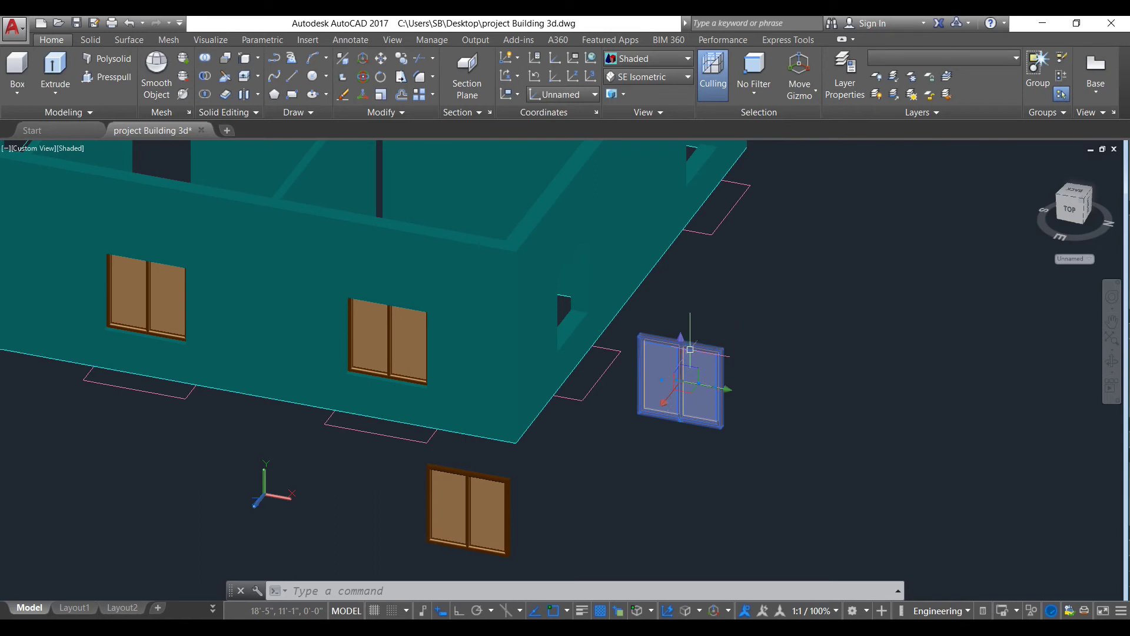
left_click(800, 89)
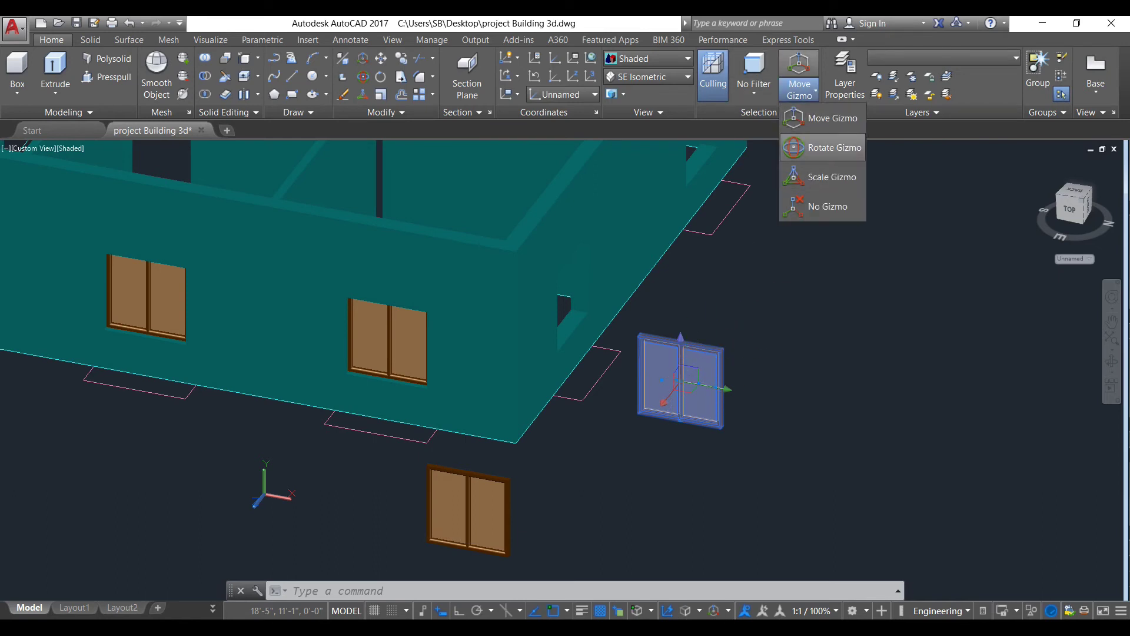
left_click(824, 147)
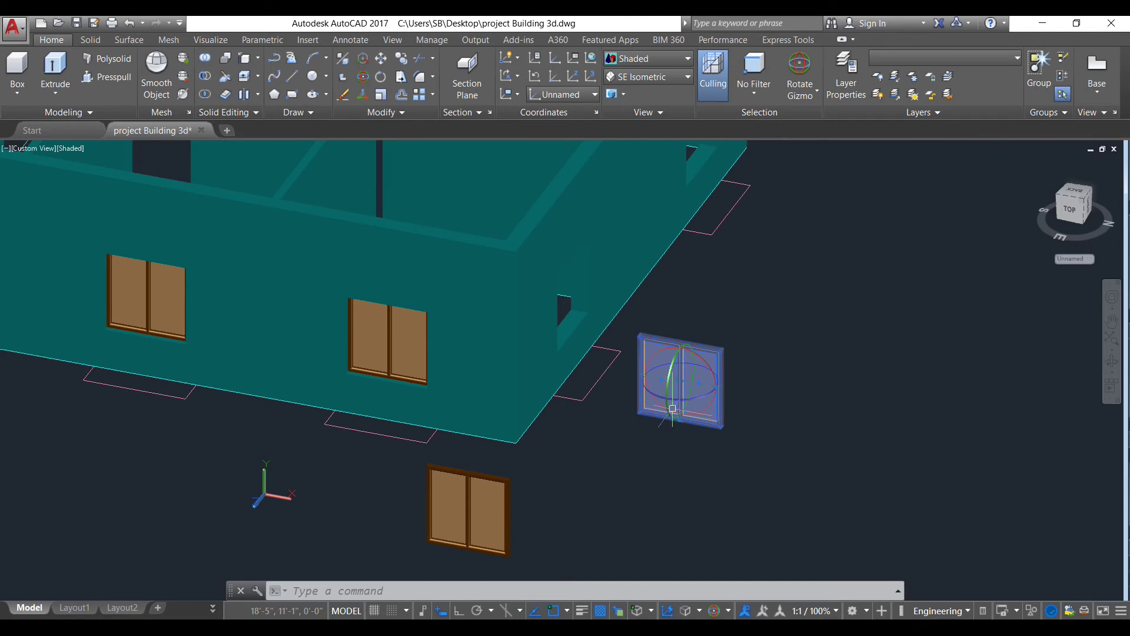
scroll(672, 407, "up", 5)
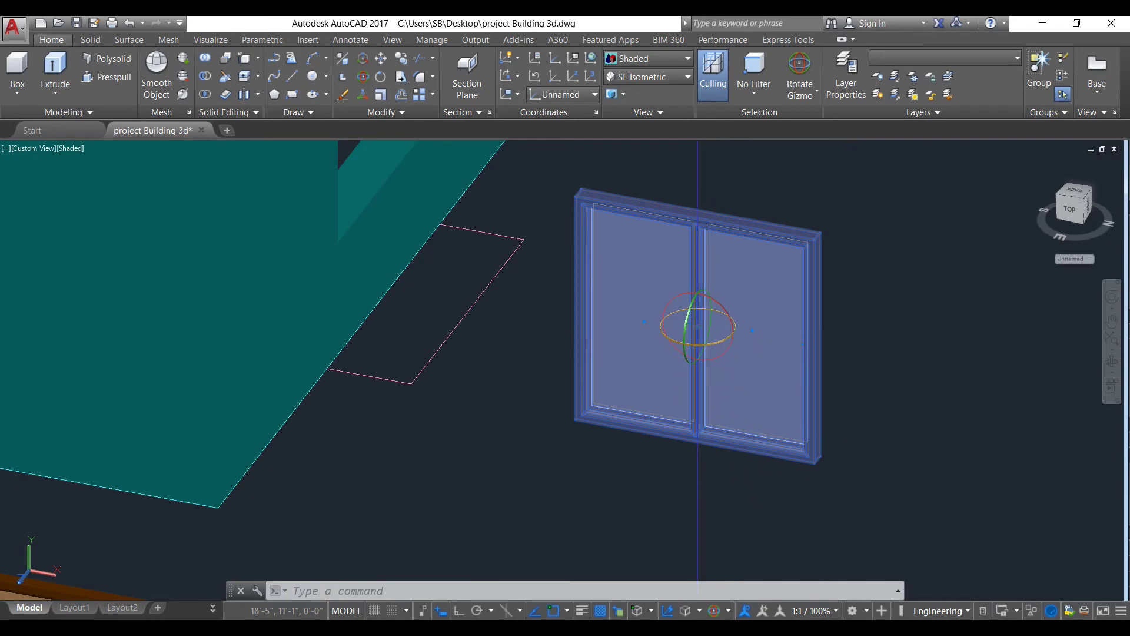
left_click(700, 343)
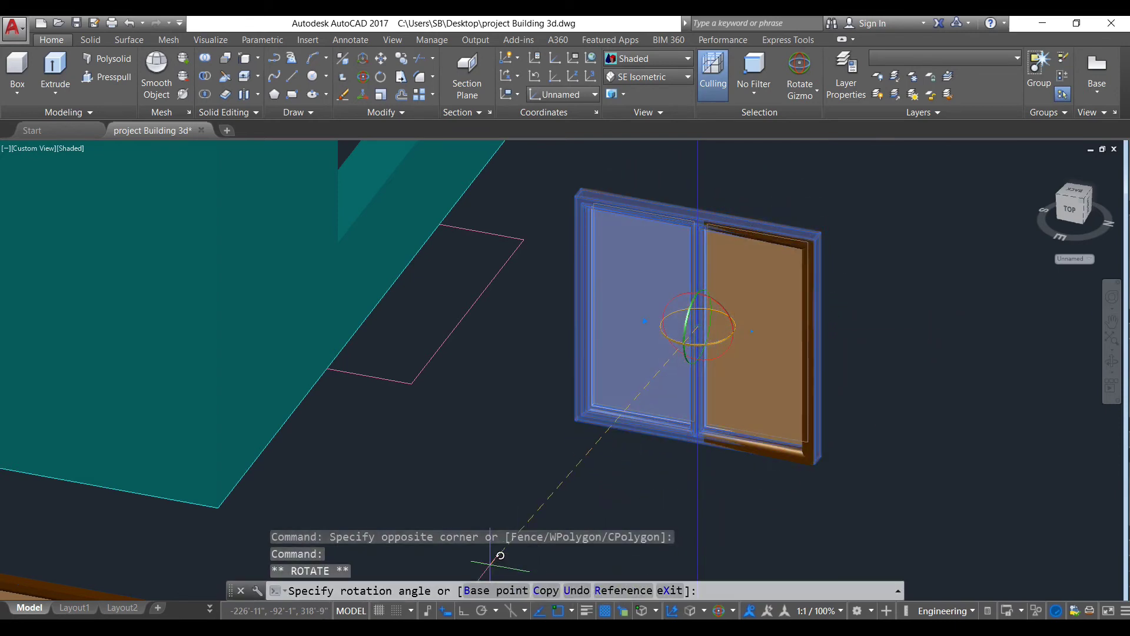
key("F8")
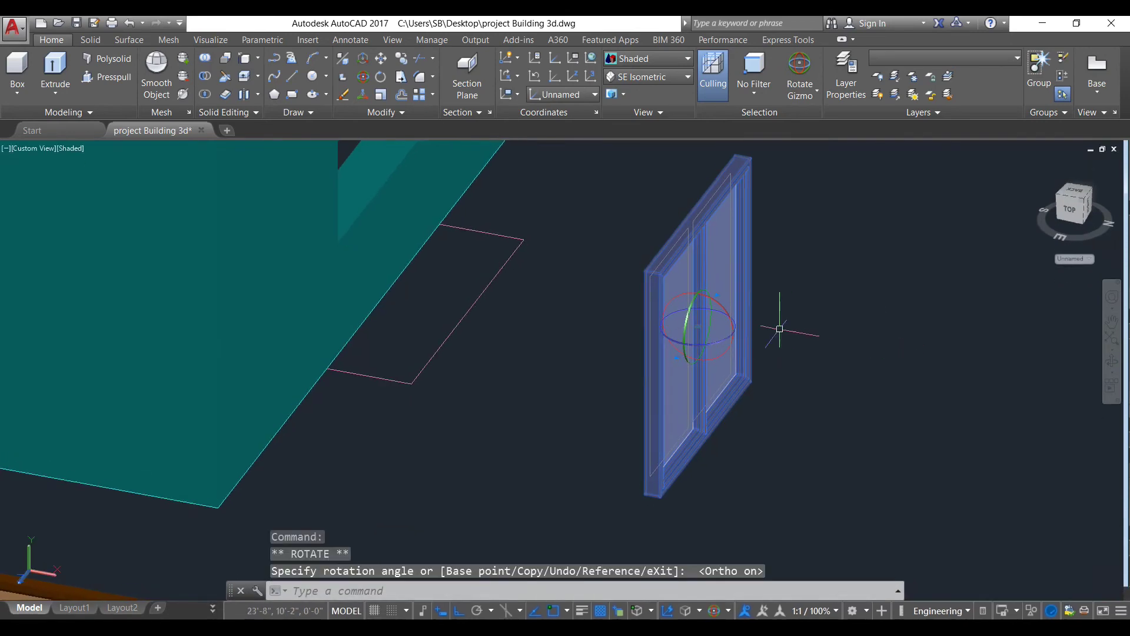
key("Escape")
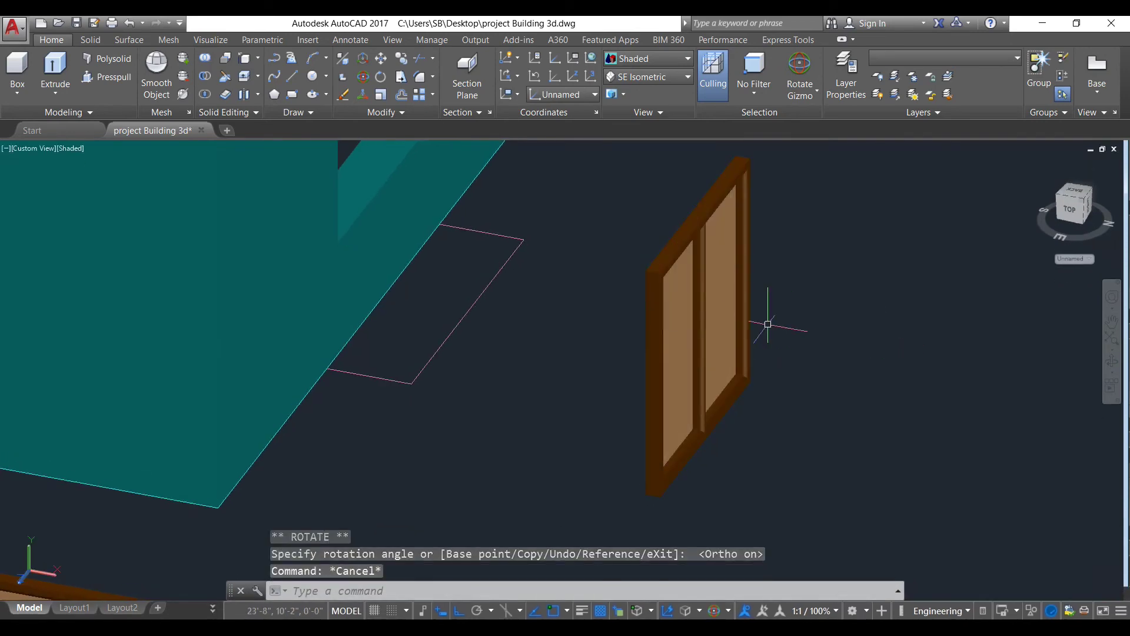
scroll(687, 328, "down", 5)
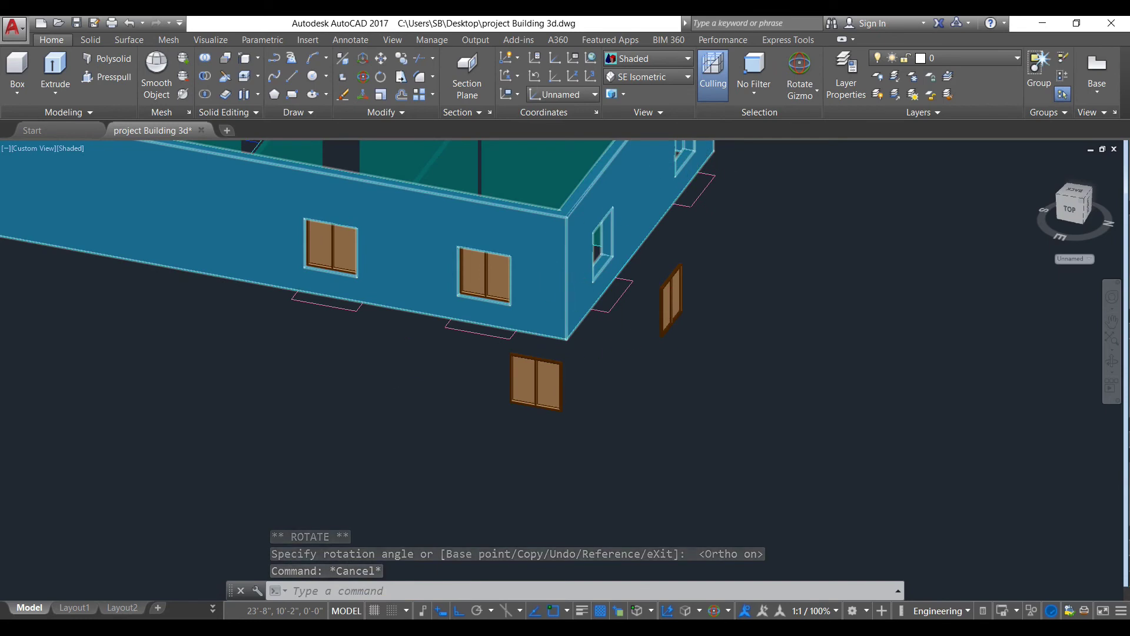
scroll(636, 344, "up", 3)
Step: Select the turned window and switch the visual style to Wireframe
left_click(765, 316)
left_click(692, 199)
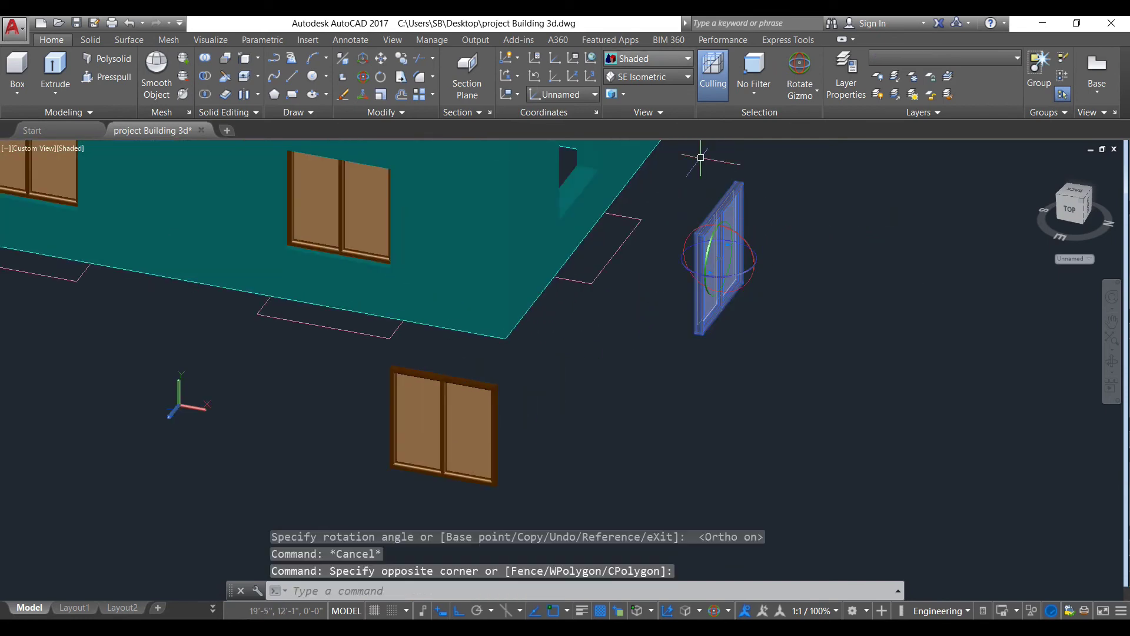
left_click(647, 59)
left_click(632, 203)
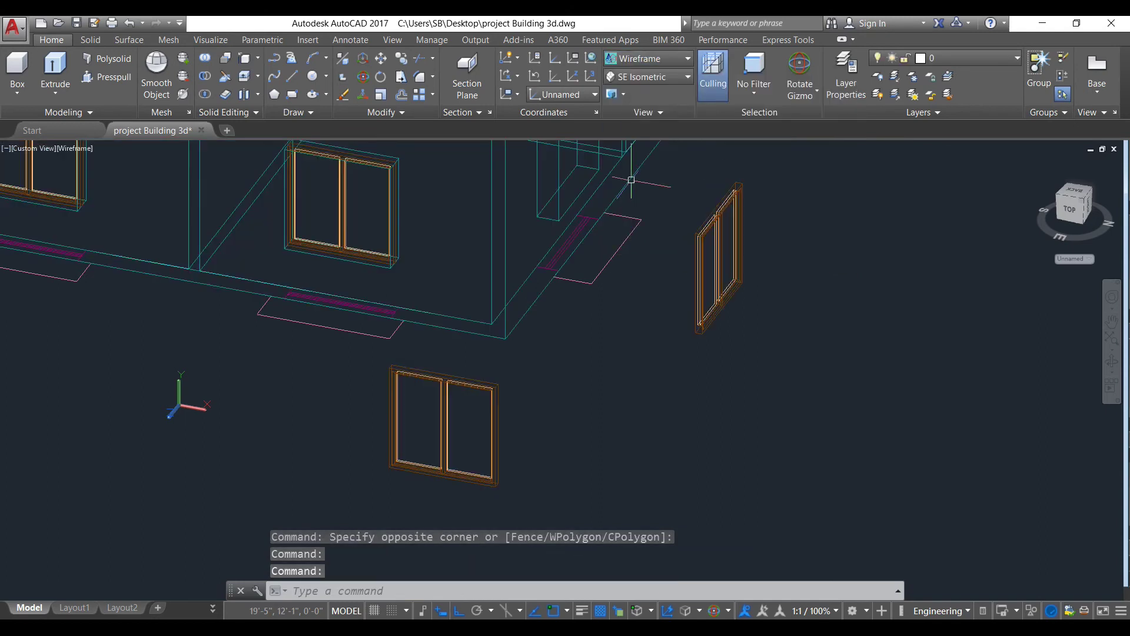
Step: Copy the turned window with CO, using its bottom corner as the base point
left_click(847, 318)
left_click(671, 186)
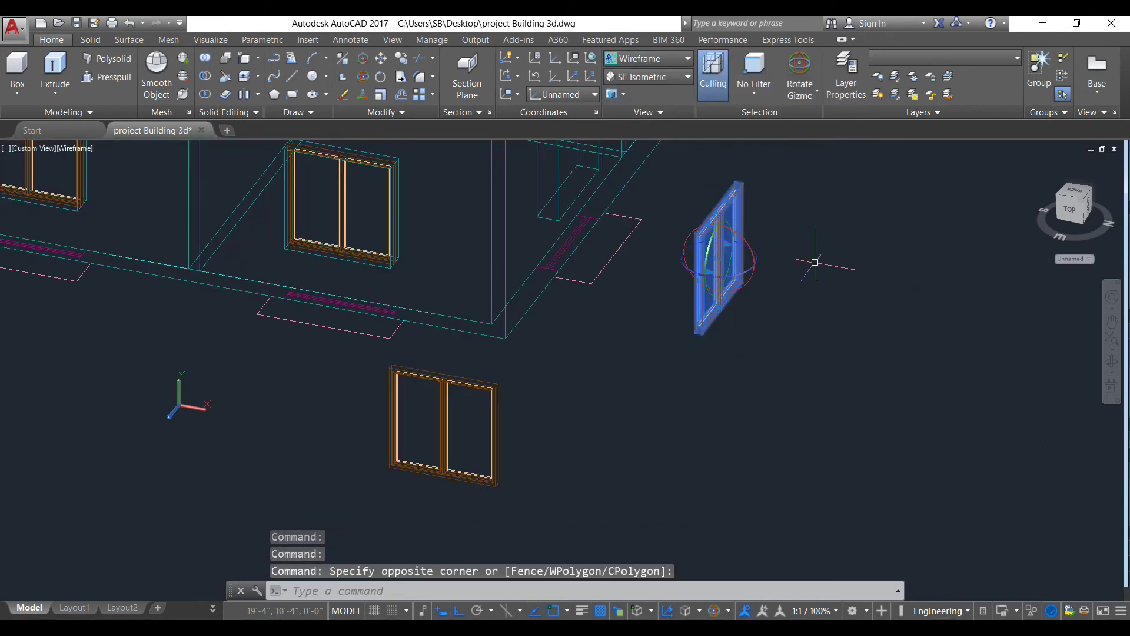
type("co")
key("Return")
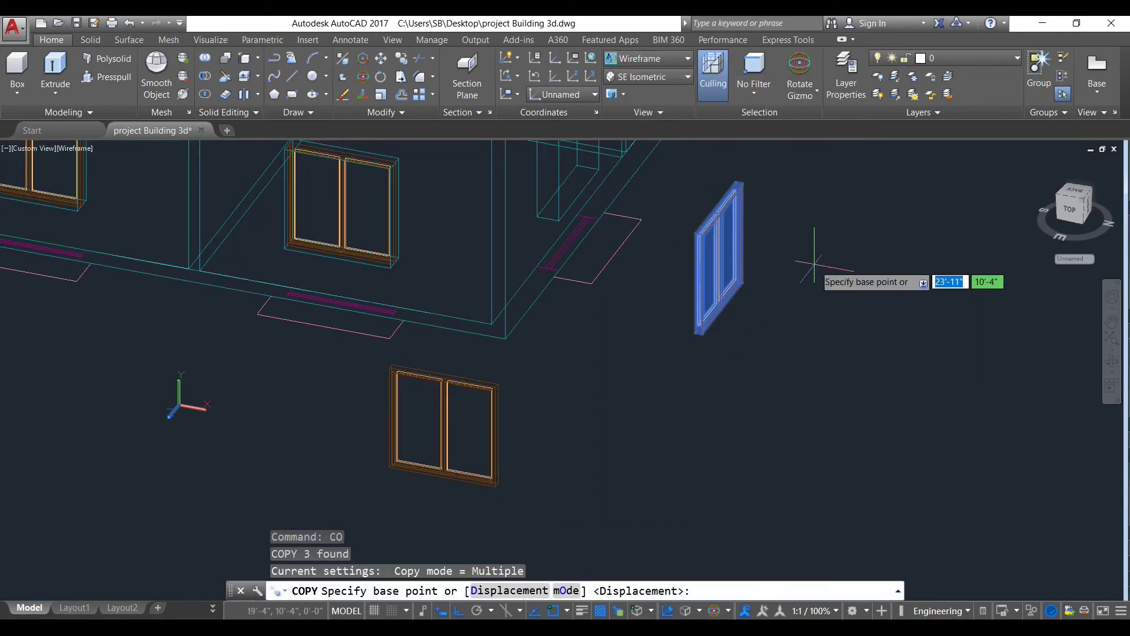
scroll(706, 309, "up", 5)
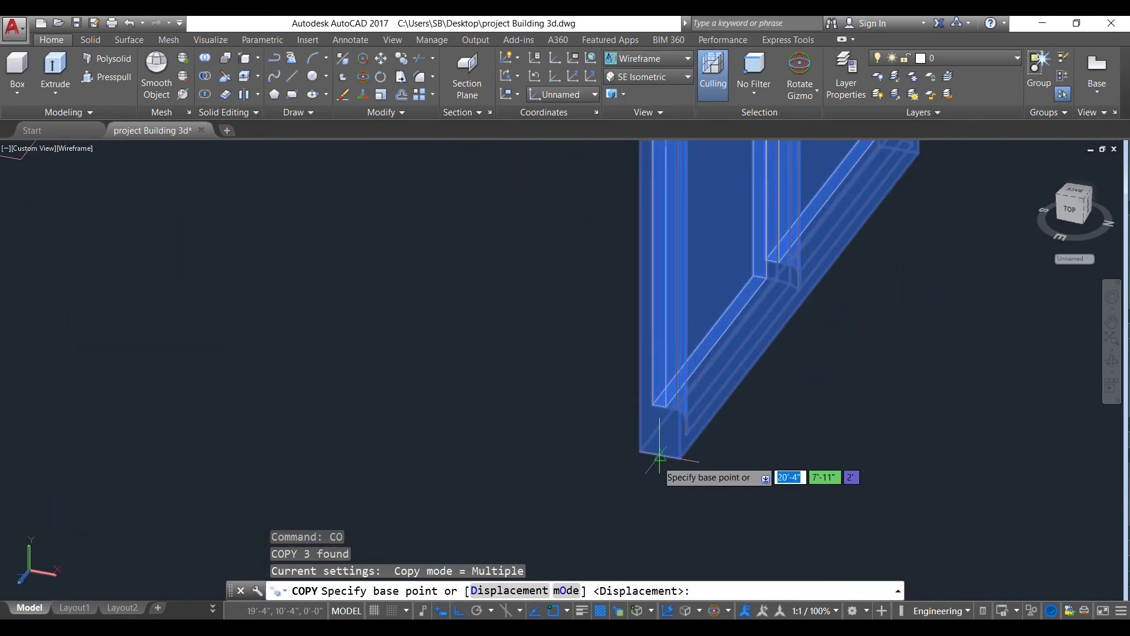
left_click(651, 452)
scroll(651, 452, "down", 5)
Step: Place window copies into each of the side wall's openings
middle_click_drag(585, 360, 654, 506)
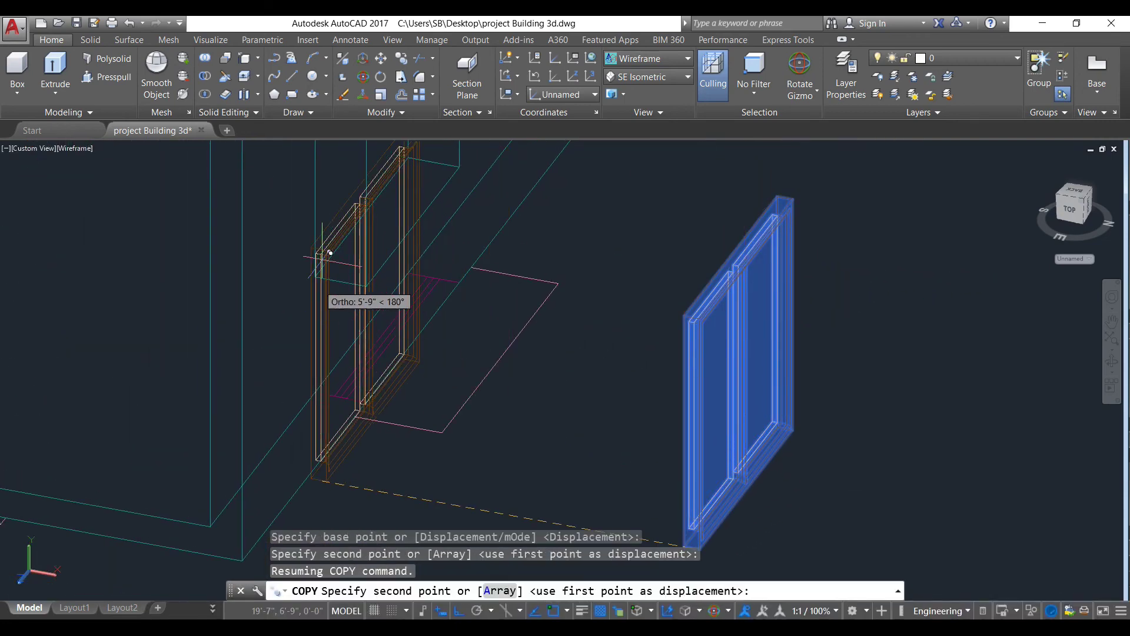
left_click(342, 274)
scroll(557, 234, "down", 4)
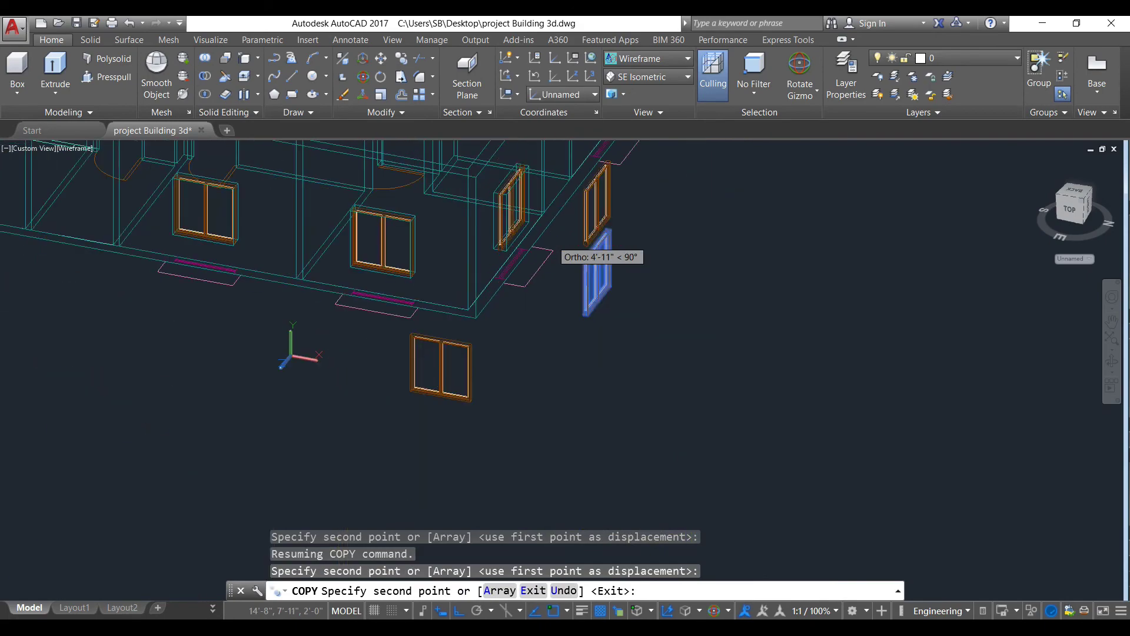
middle_click_drag(587, 259, 441, 399)
scroll(497, 189, "up", 6)
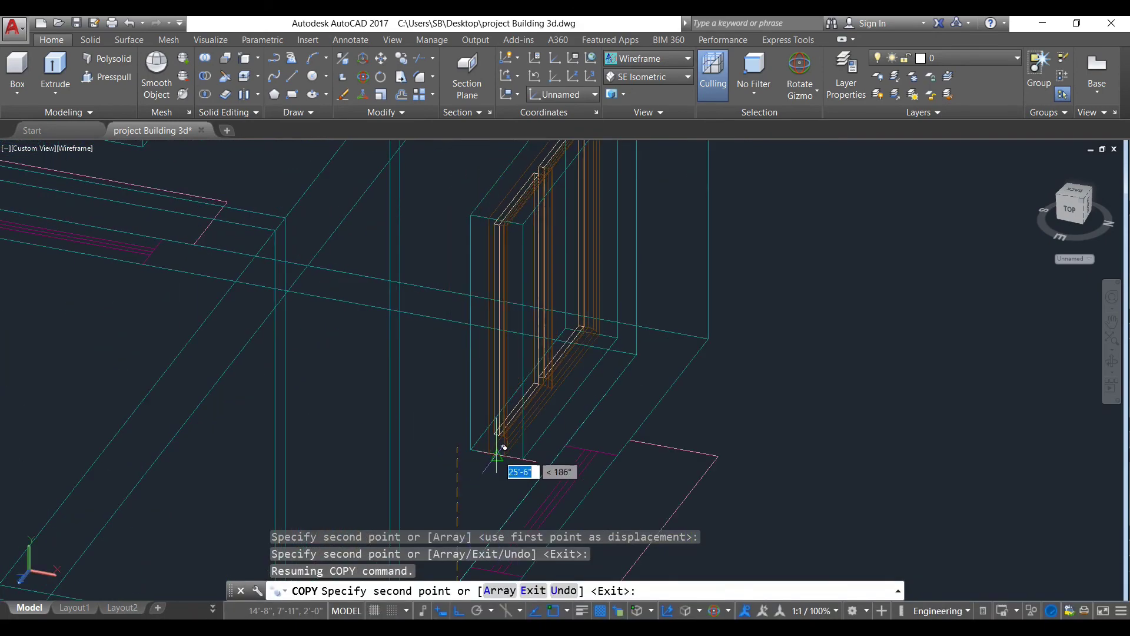
left_click(441, 449)
scroll(732, 371, "down", 4)
middle_click_drag(732, 372, 526, 437)
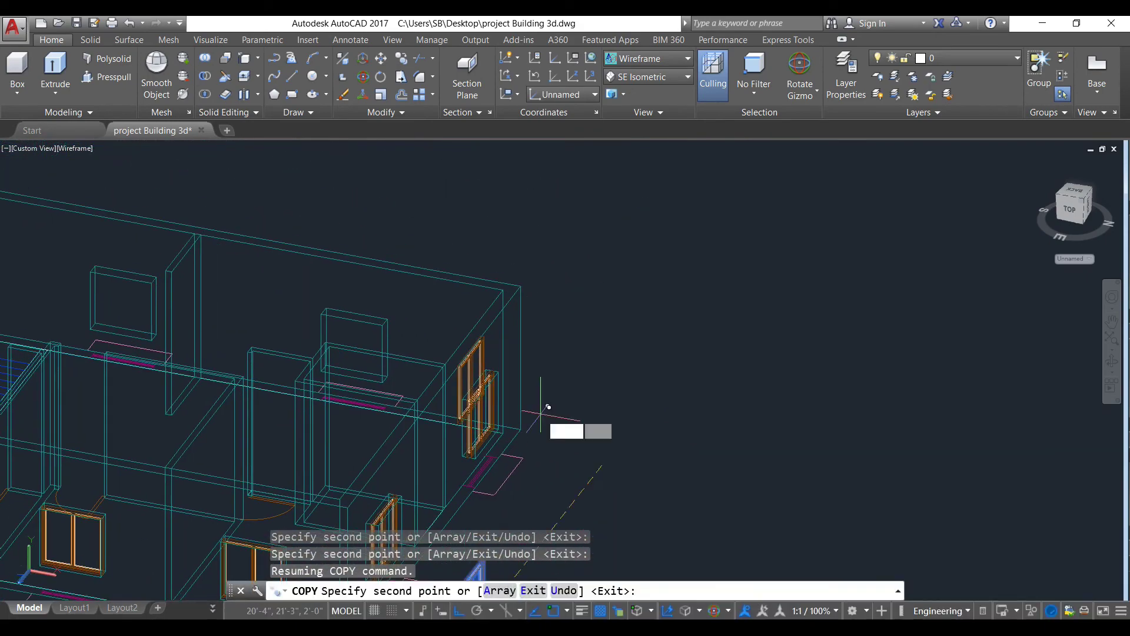
left_click(620, 312)
key("Return")
scroll(669, 360, "down", 5)
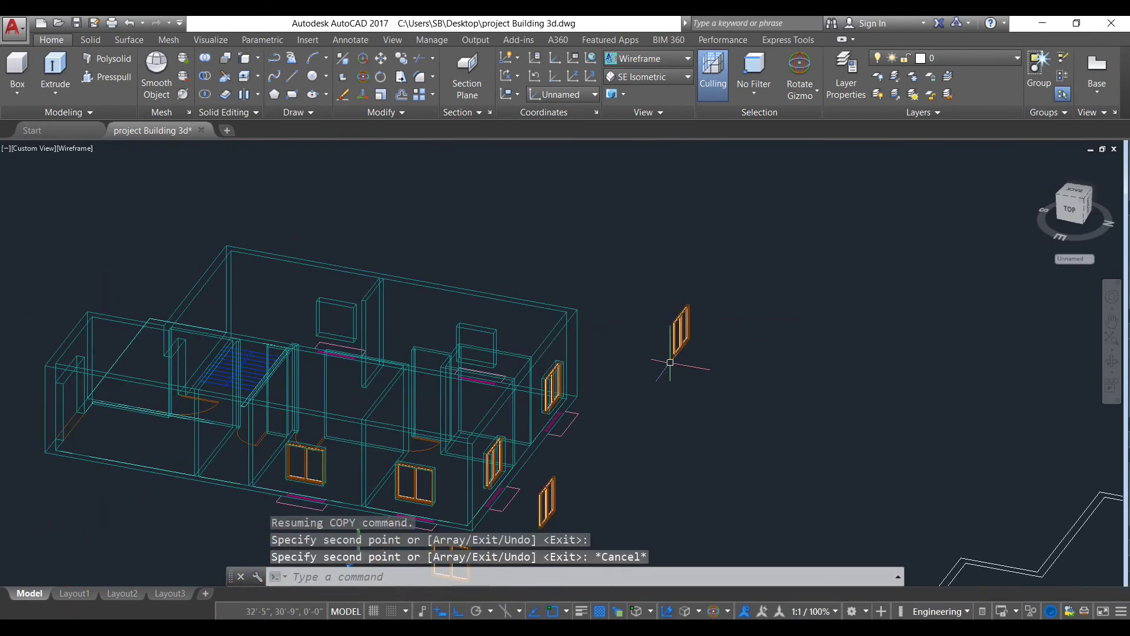
Step: Switch the display back to the Shaded visual style
left_click(688, 58)
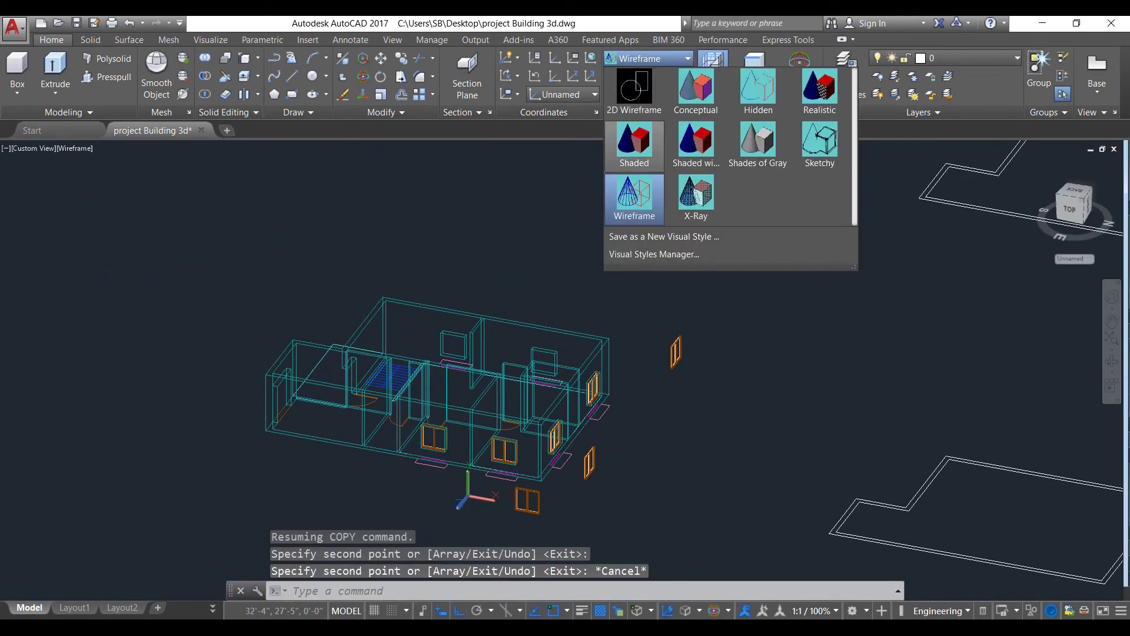
left_click(635, 133)
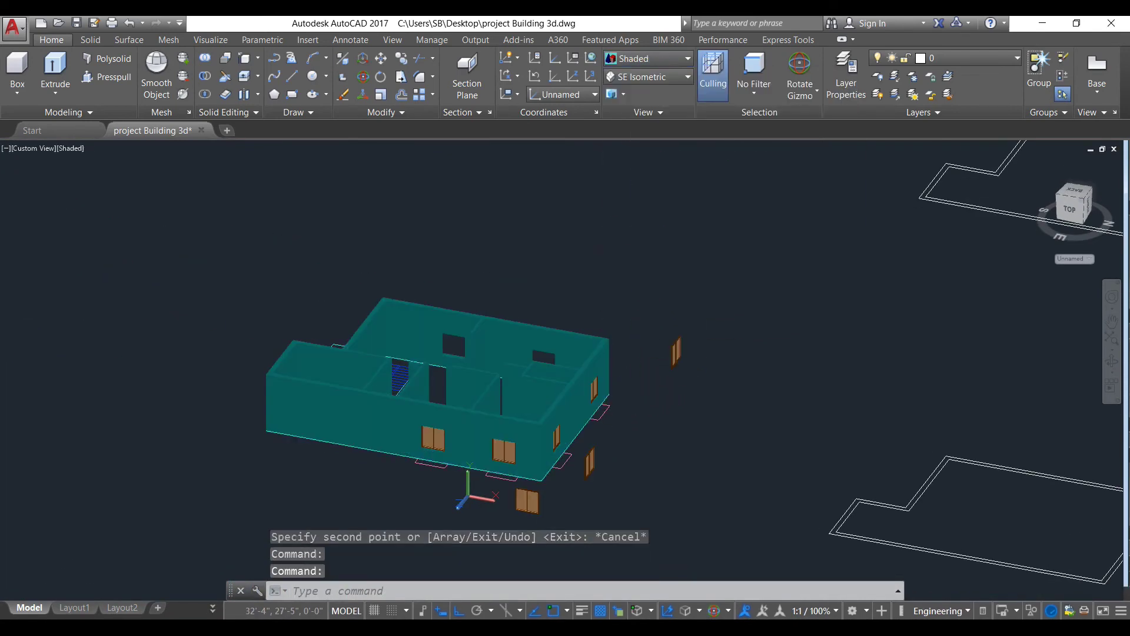
middle_click_drag(587, 409, 566, 354)
middle_click_drag(666, 369, 600, 294, "shift")
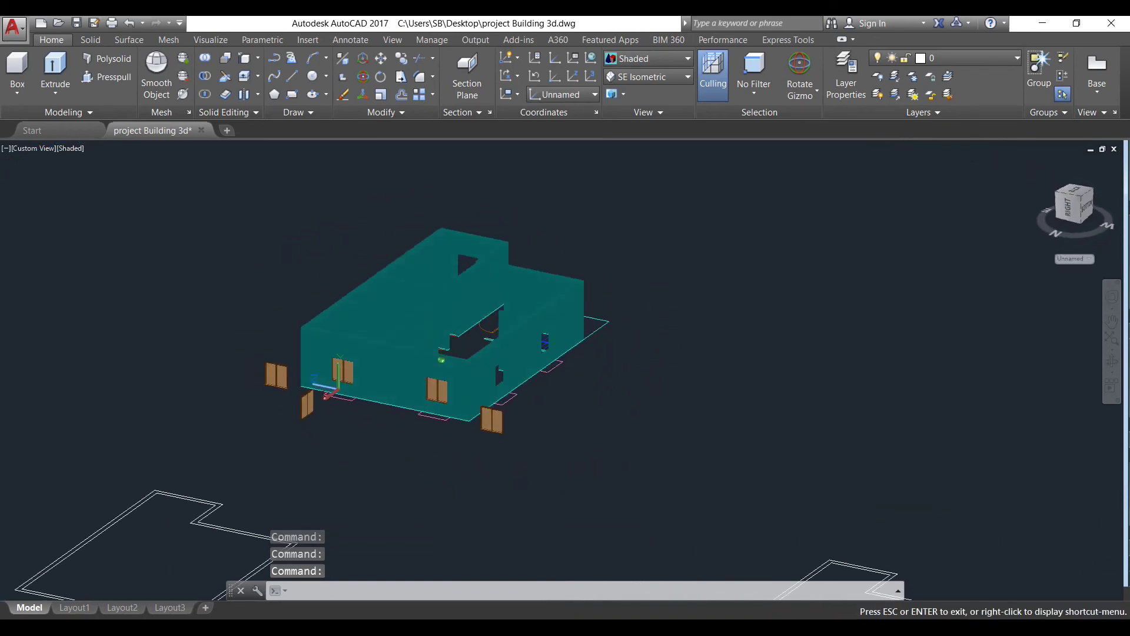
scroll(465, 371, "up", 3)
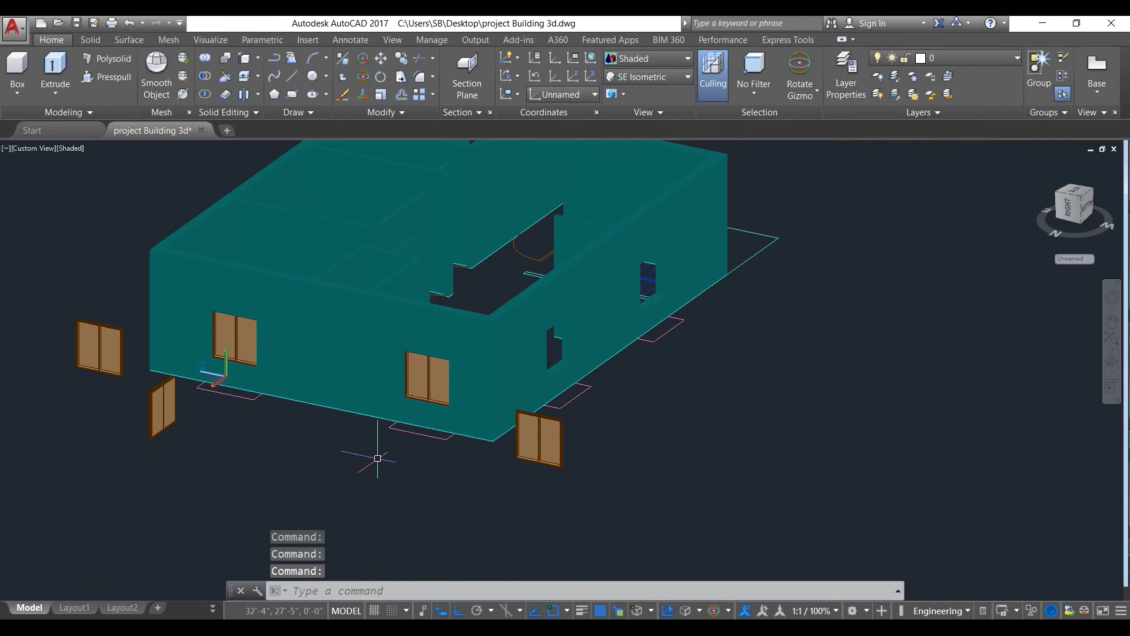
Step: Orbit the building through top-down and low front angles to inspect the placed windows
middle_click_drag(377, 457, 536, 453, "shift")
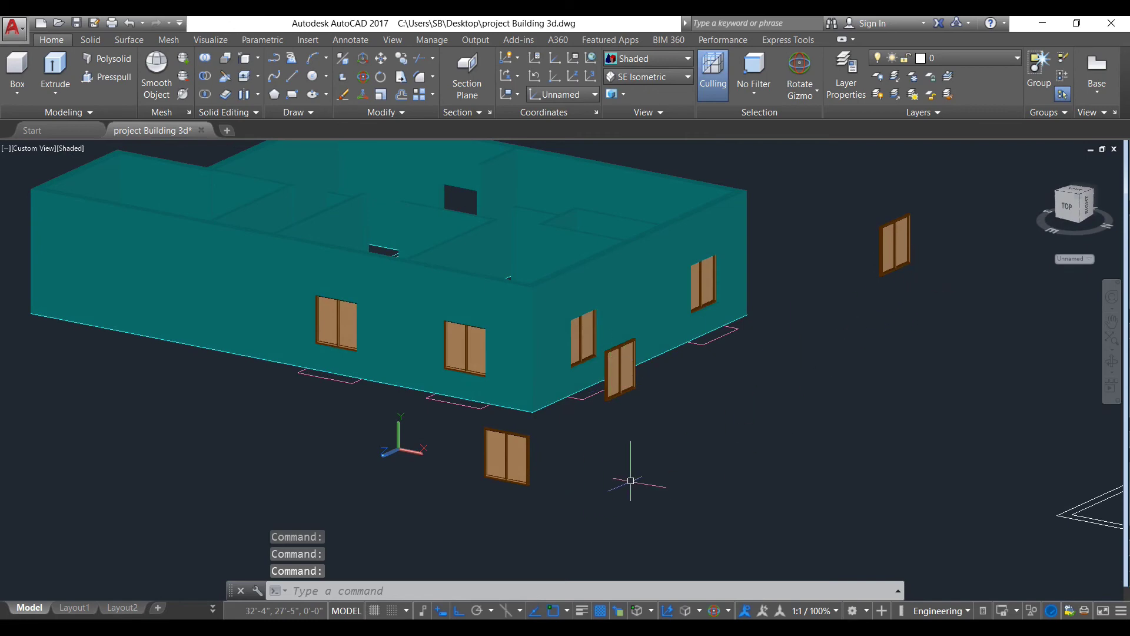
middle_click_drag(631, 481, 712, 412, "shift")
middle_click_drag(662, 482, 777, 453, "shift")
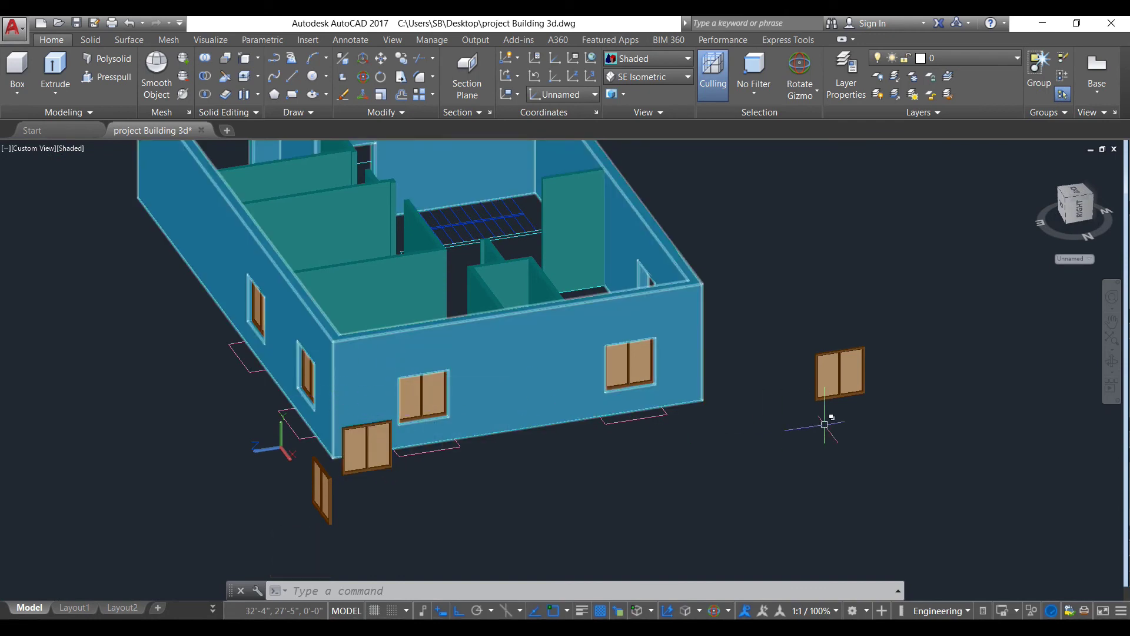
scroll(824, 424, "down", 3)
middle_click_drag(824, 423, 736, 418, "shift")
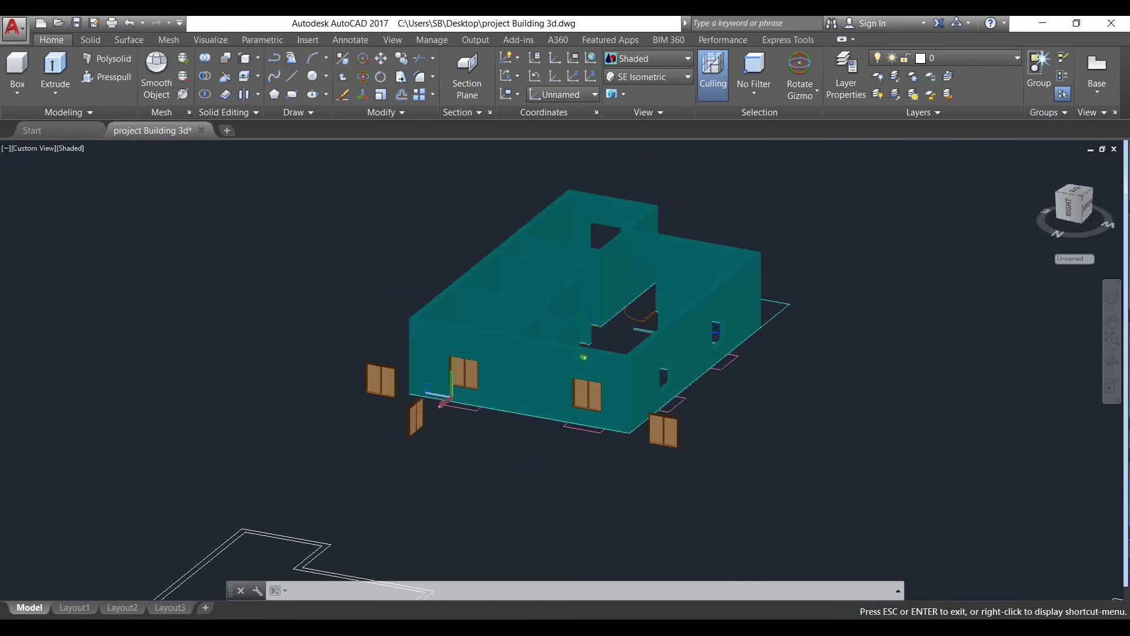
scroll(692, 439, "up", 3)
left_click(709, 465)
Step: Window-select the loose window copy and turn it 90° with the rotate gizmo
key("Escape")
left_click(700, 466)
scroll(700, 462, "down", 1)
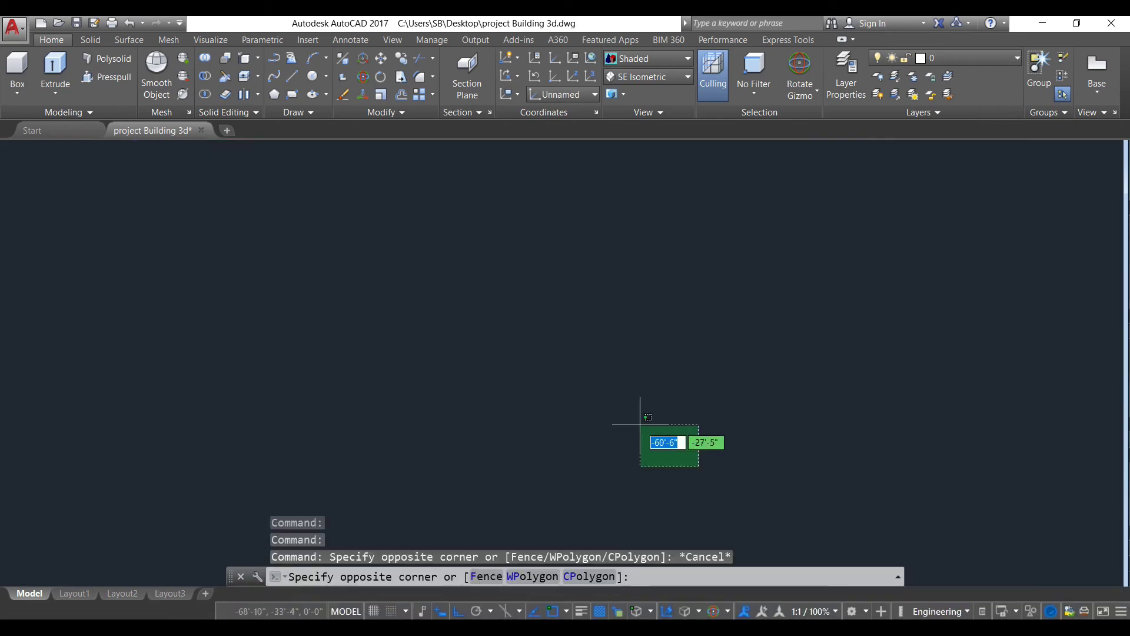
left_click(620, 393)
scroll(714, 416, "up", 4)
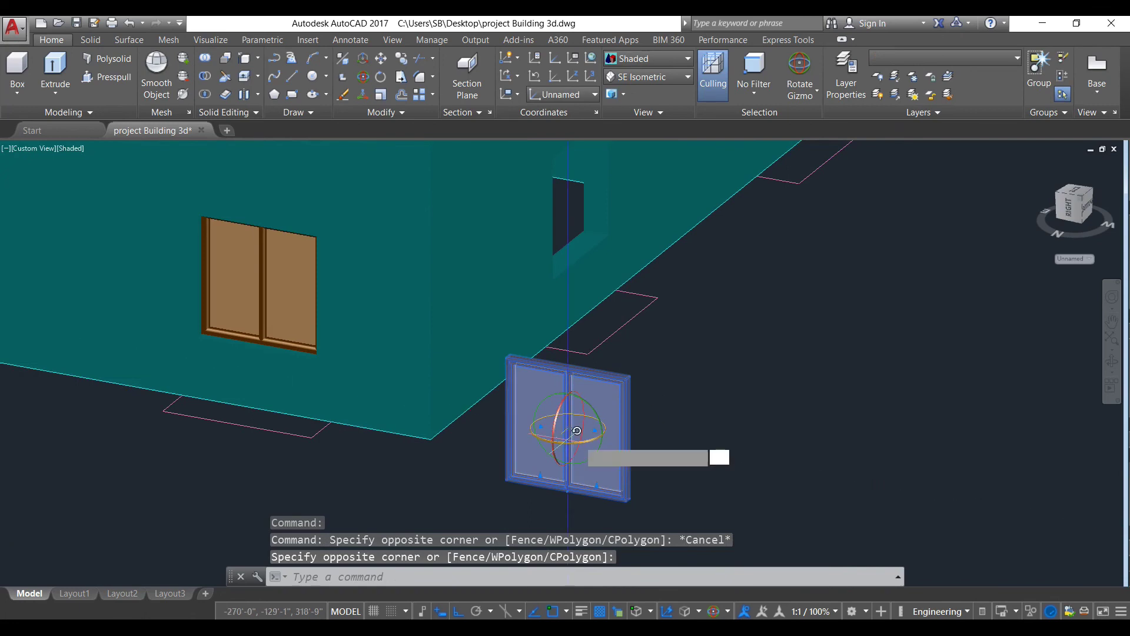
left_click(579, 440)
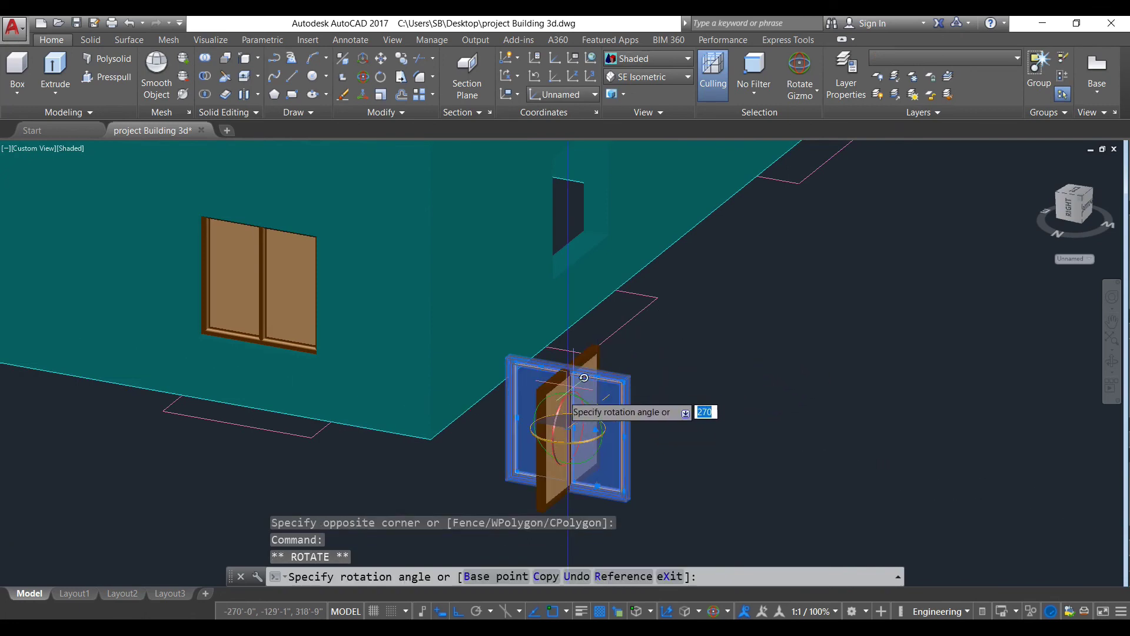
left_click(406, 506)
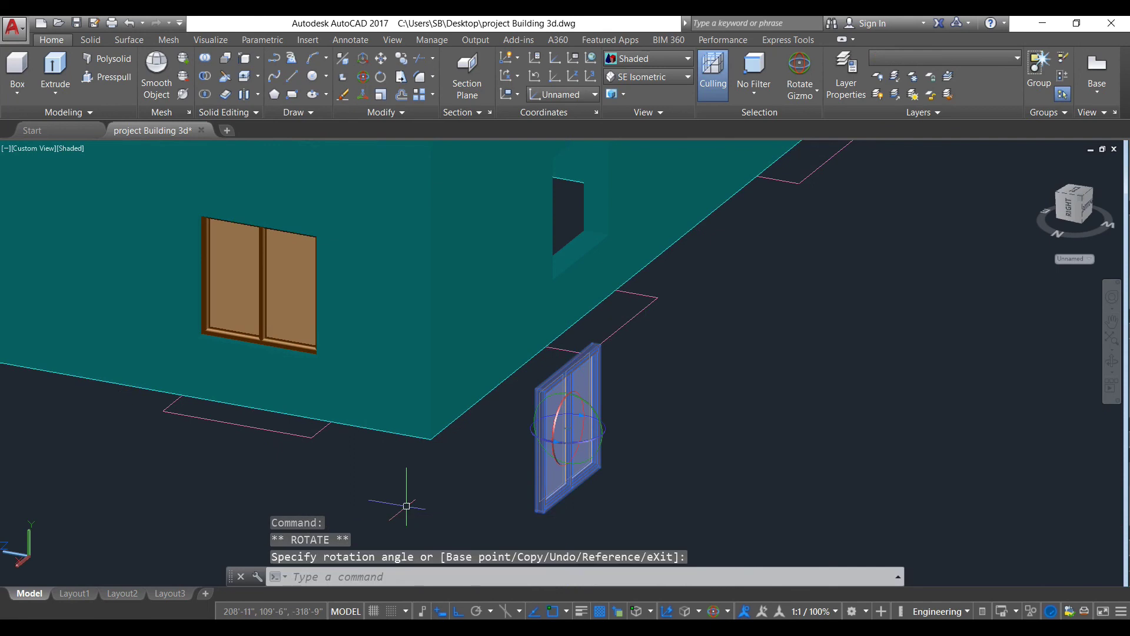
key("Escape")
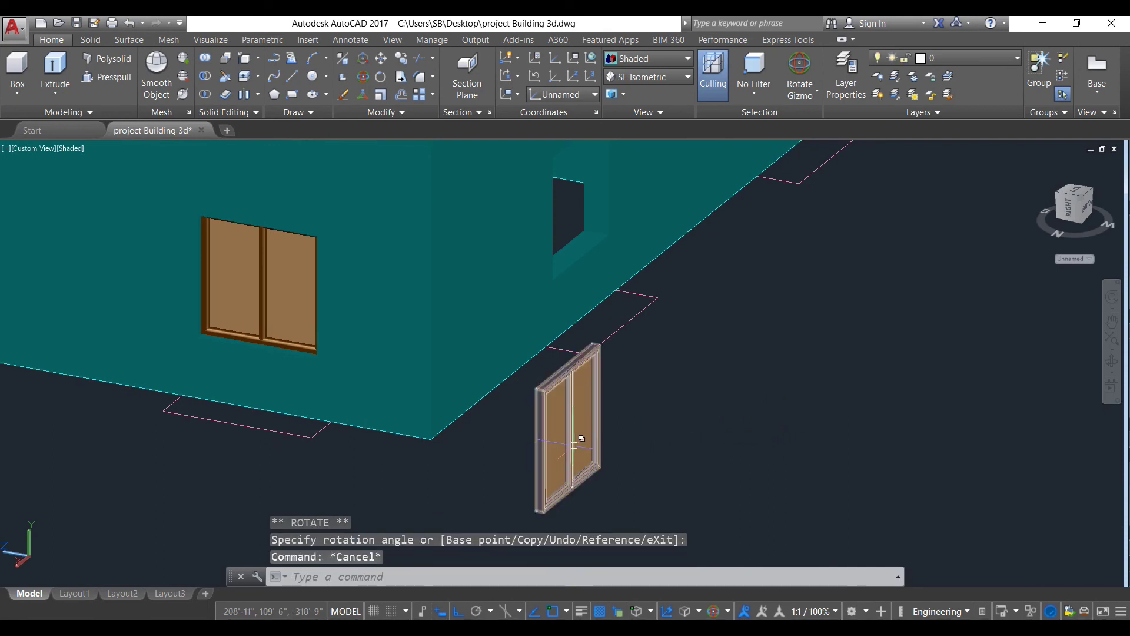
left_click(647, 59)
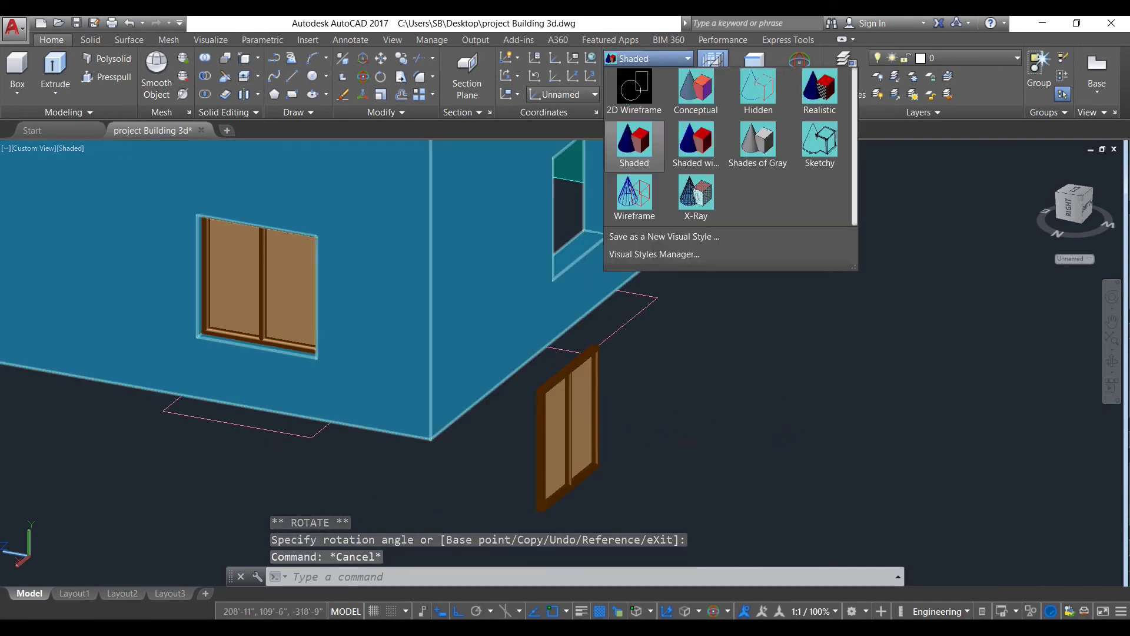
Step: In Wireframe, select the rotated window and copy it from its bottom corner
left_click(634, 192)
left_click(652, 485)
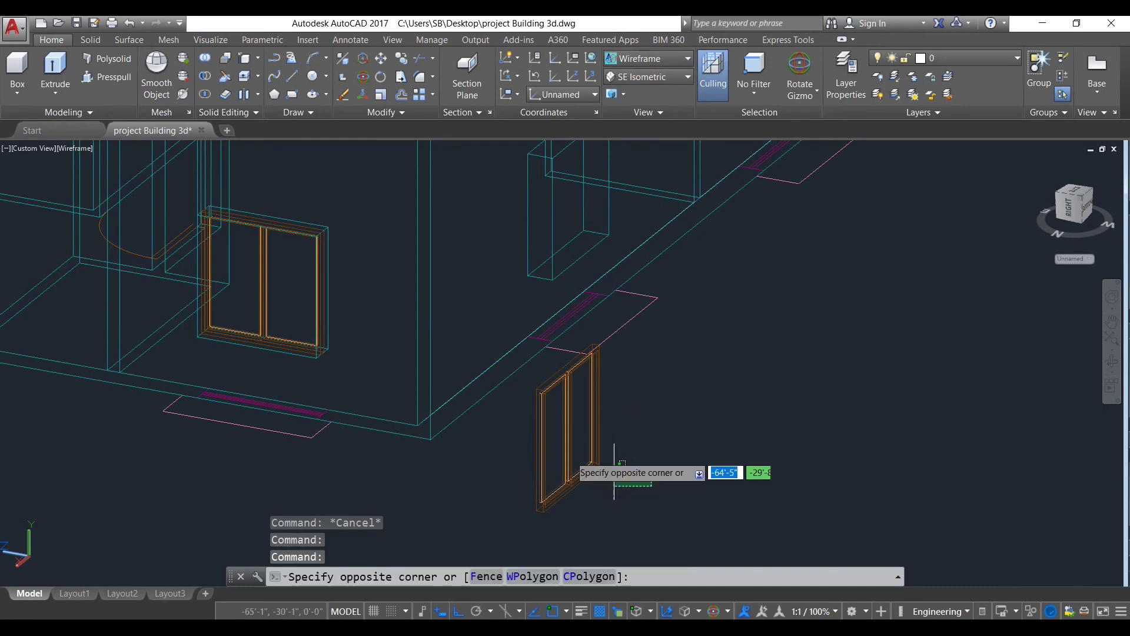
type("o")
key("Return")
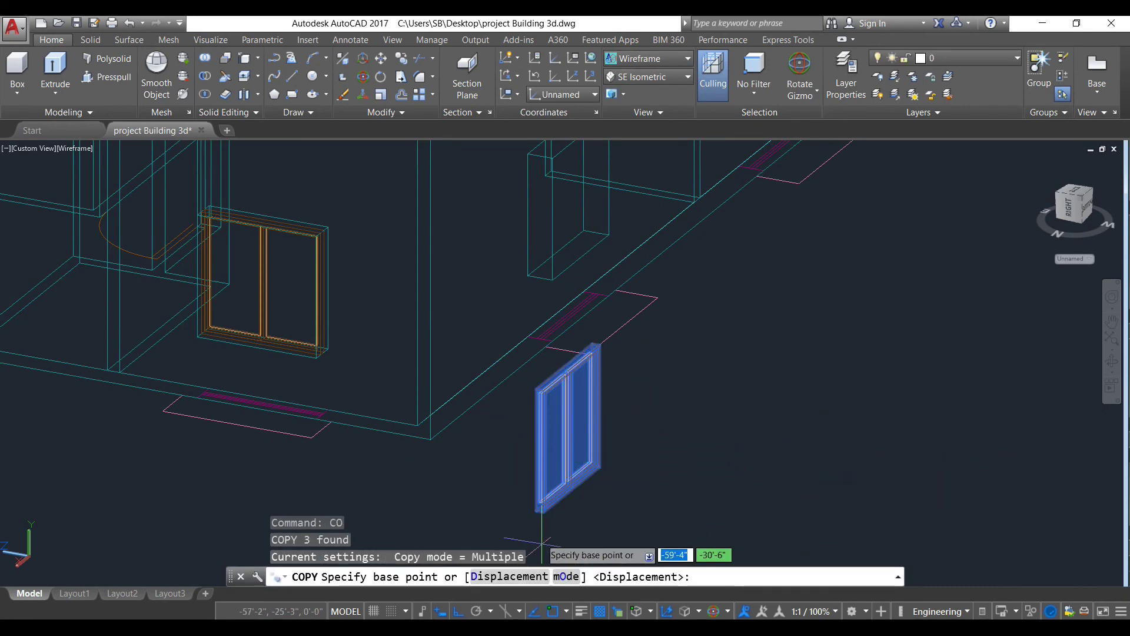
scroll(542, 541, "up", 5)
left_click(563, 470)
Step: Place two window copies into the opposite side wall's openings
scroll(647, 412, "down", 5)
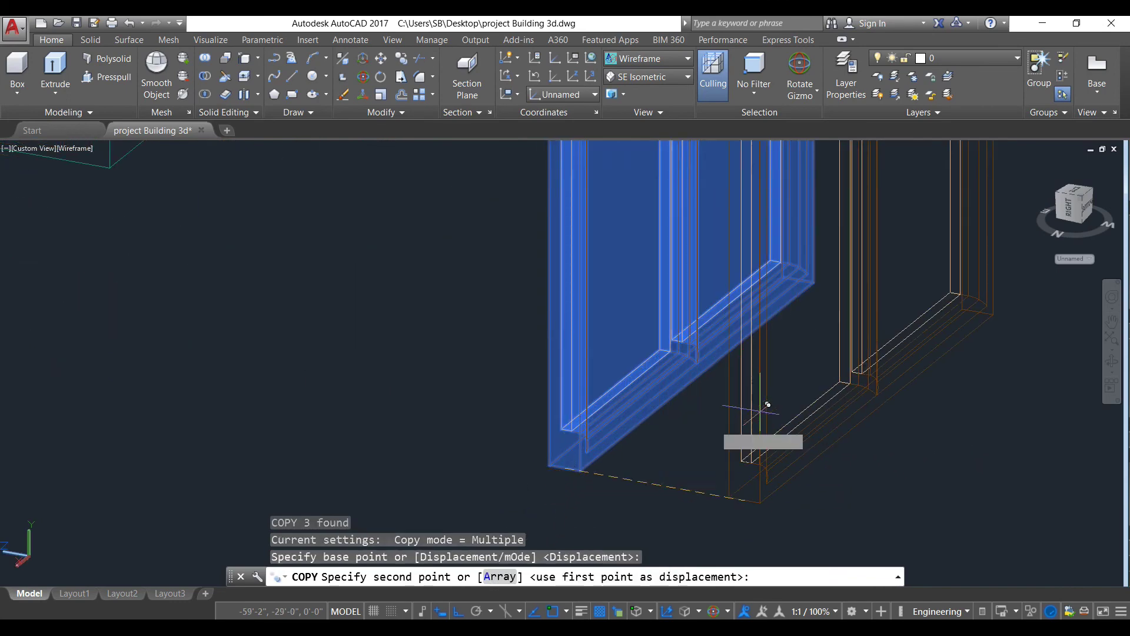
scroll(615, 303, "up", 4)
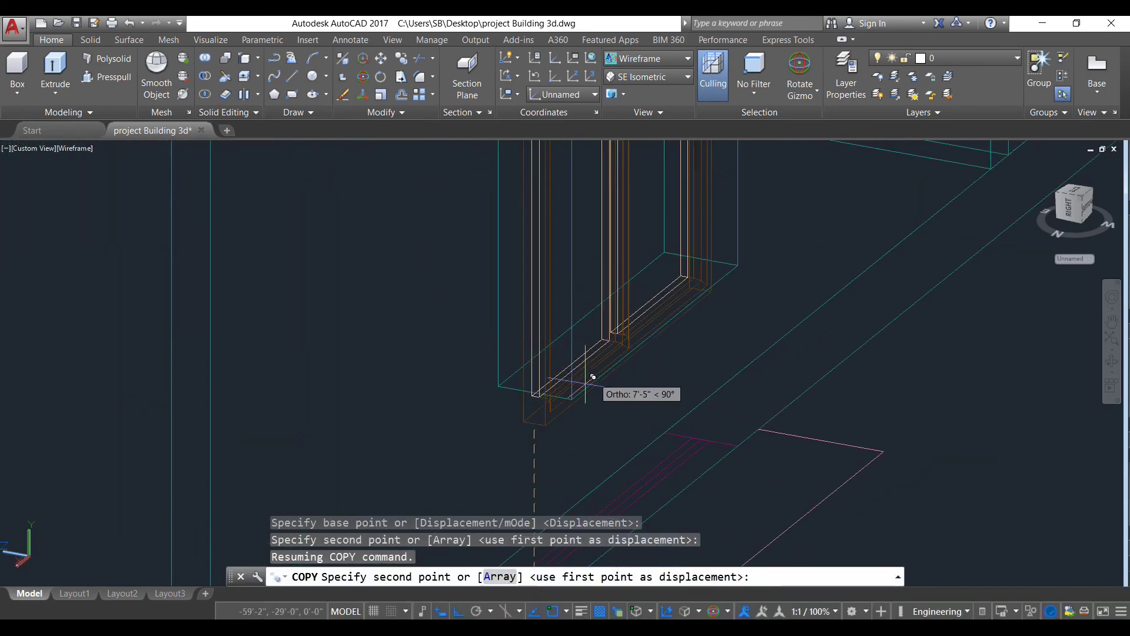
left_click(541, 386)
scroll(732, 328, "down", 5)
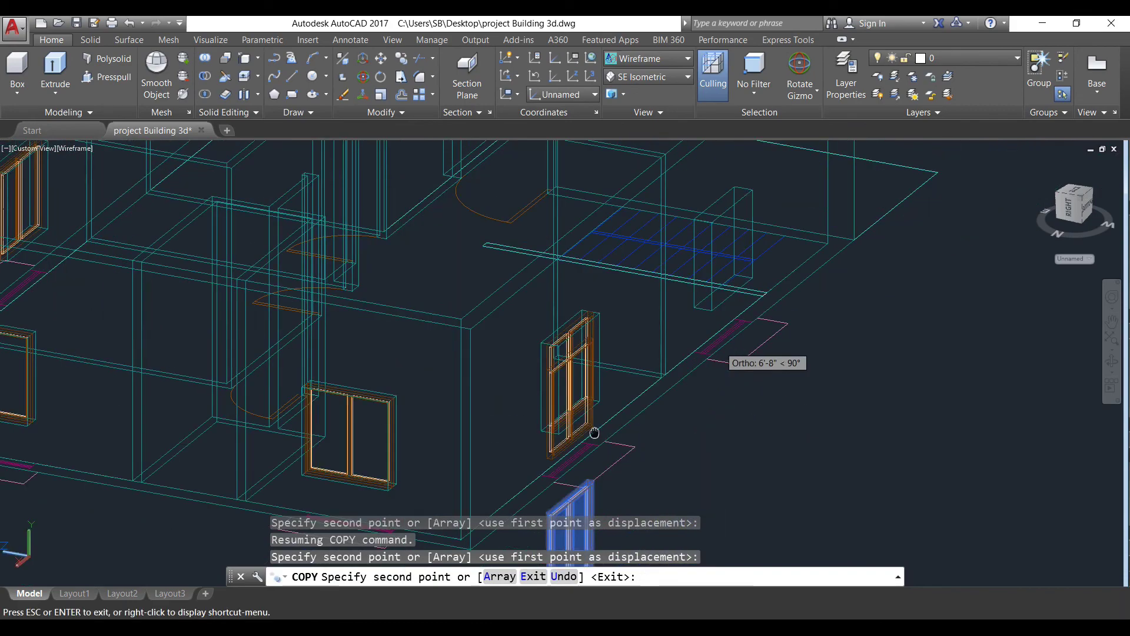
scroll(583, 368, "up", 2)
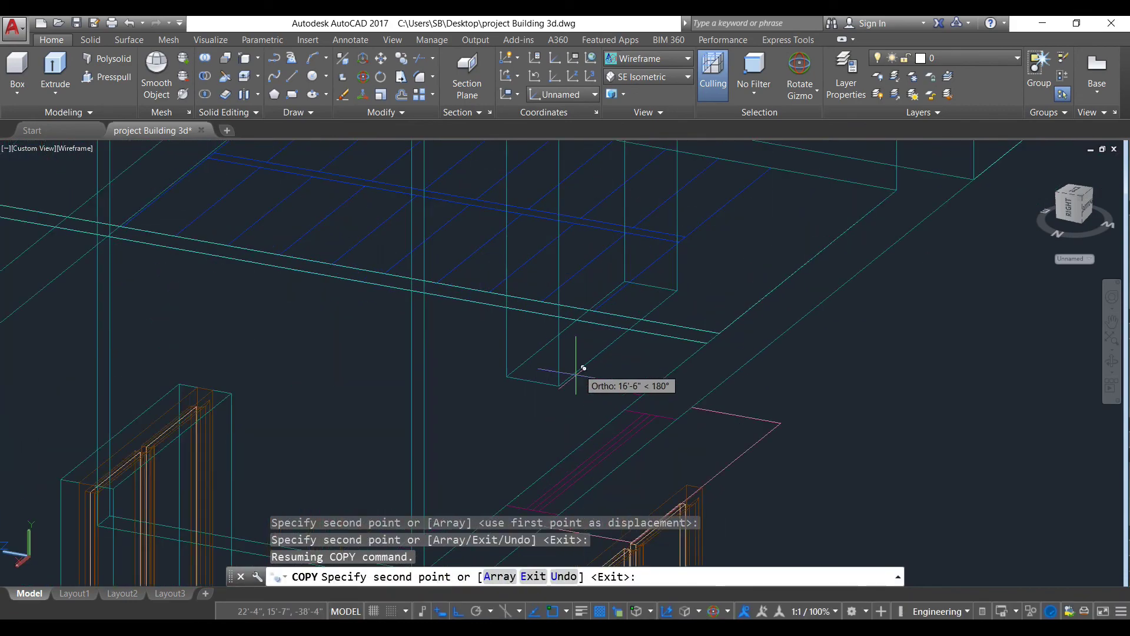
left_click(533, 382)
scroll(606, 382, "down", 4)
scroll(753, 388, "down", 5)
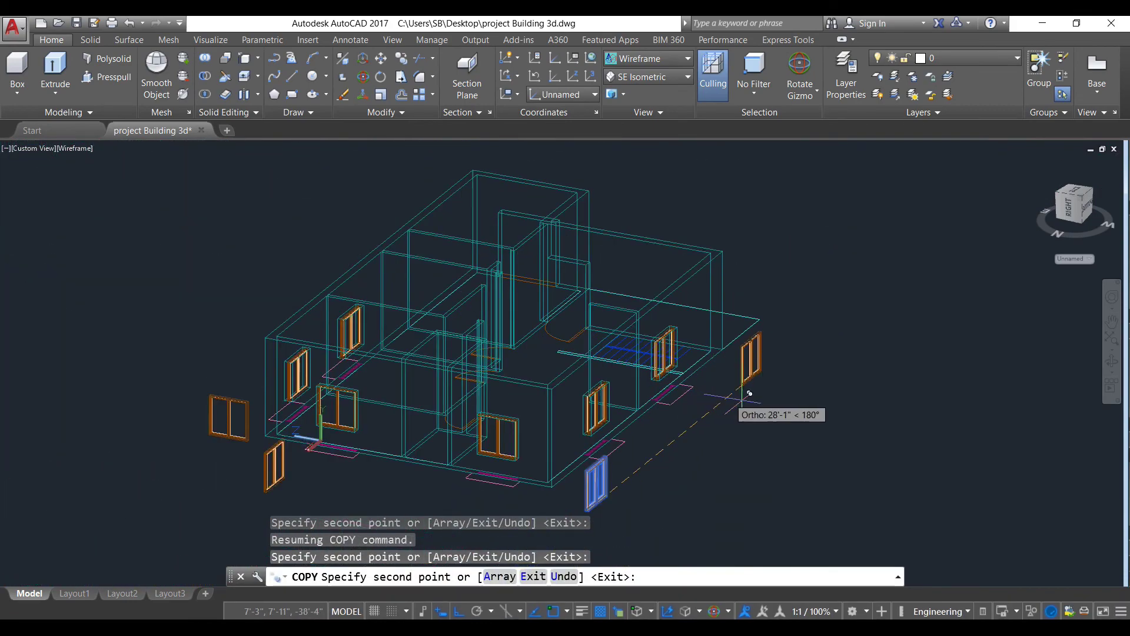
key("Escape")
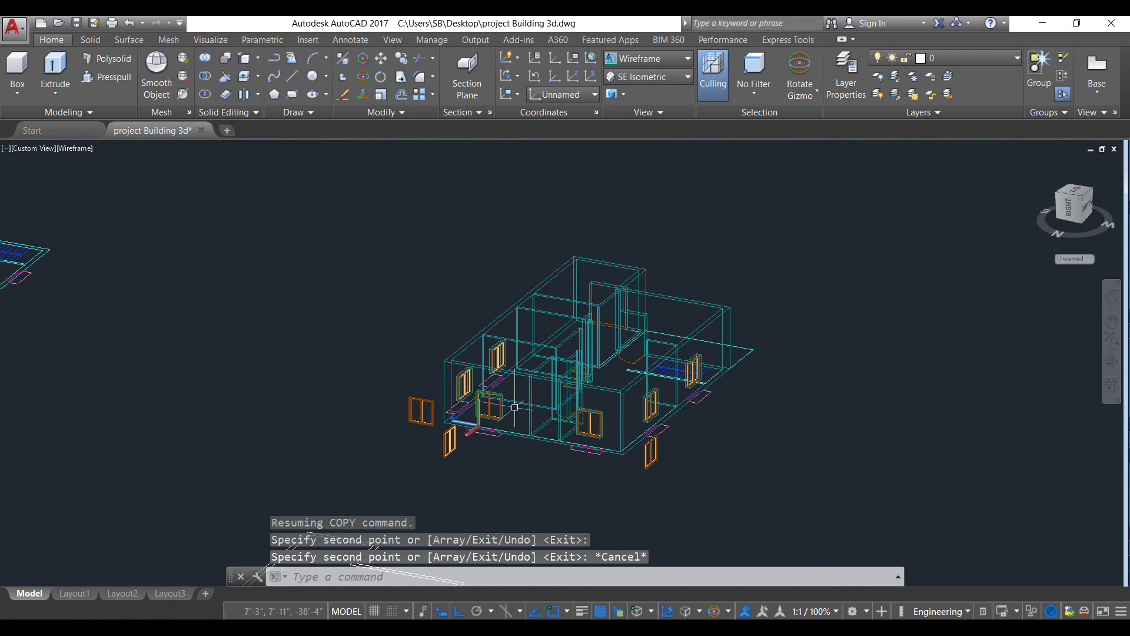
Step: Return the display to the Shaded visual style
left_click(647, 58)
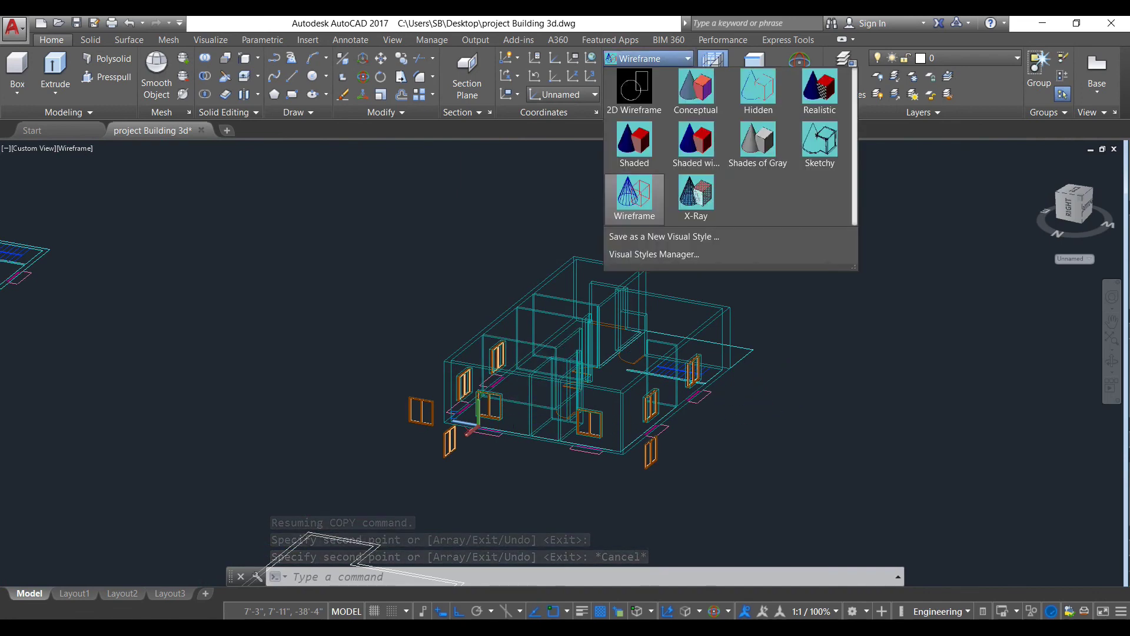
left_click(654, 160)
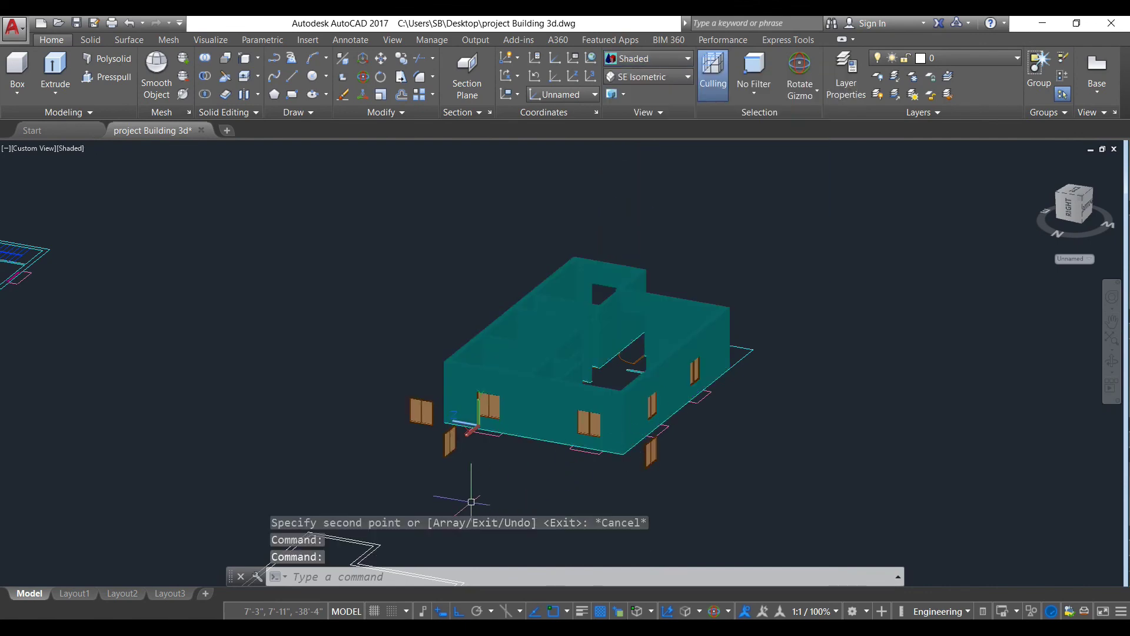
scroll(671, 476, "up", 5)
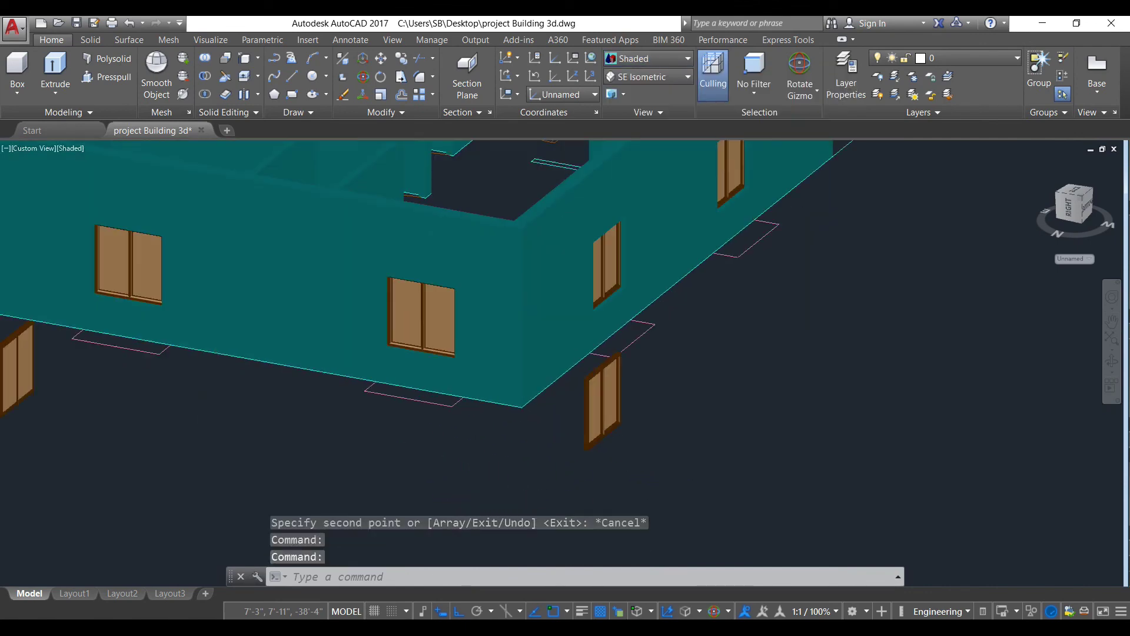
Step: Select the spare window copies outside the walls and erase them with E
left_click(581, 416)
middle_click_drag(232, 453, 559, 407, "shift")
scroll(379, 393, "up", 3)
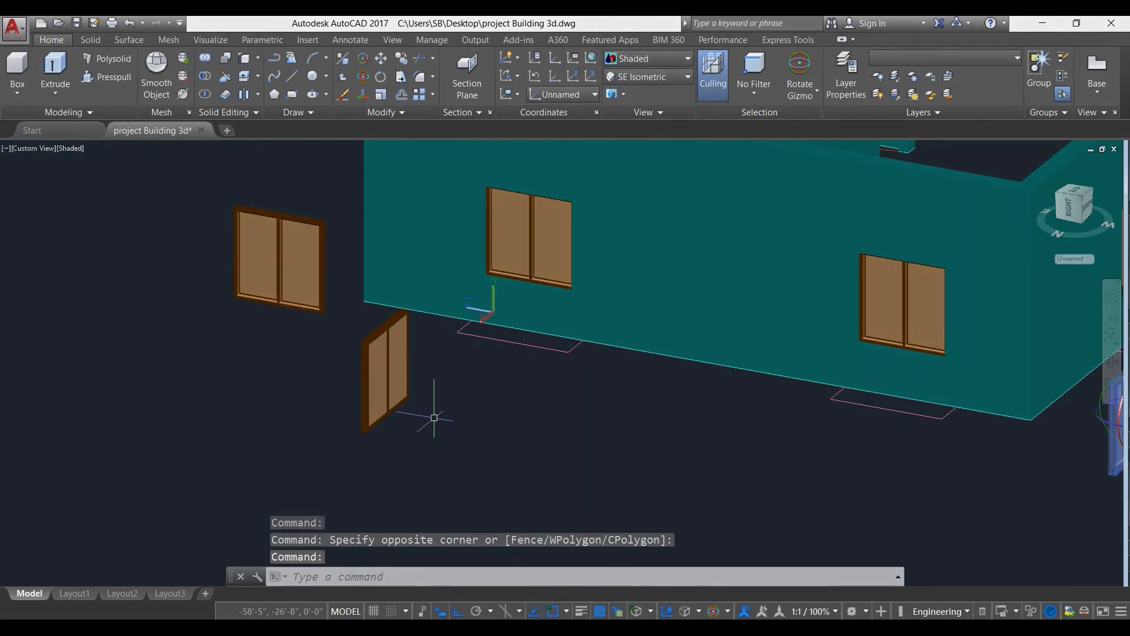
left_click(462, 434)
left_click(260, 373)
left_click(307, 327)
left_click(223, 213)
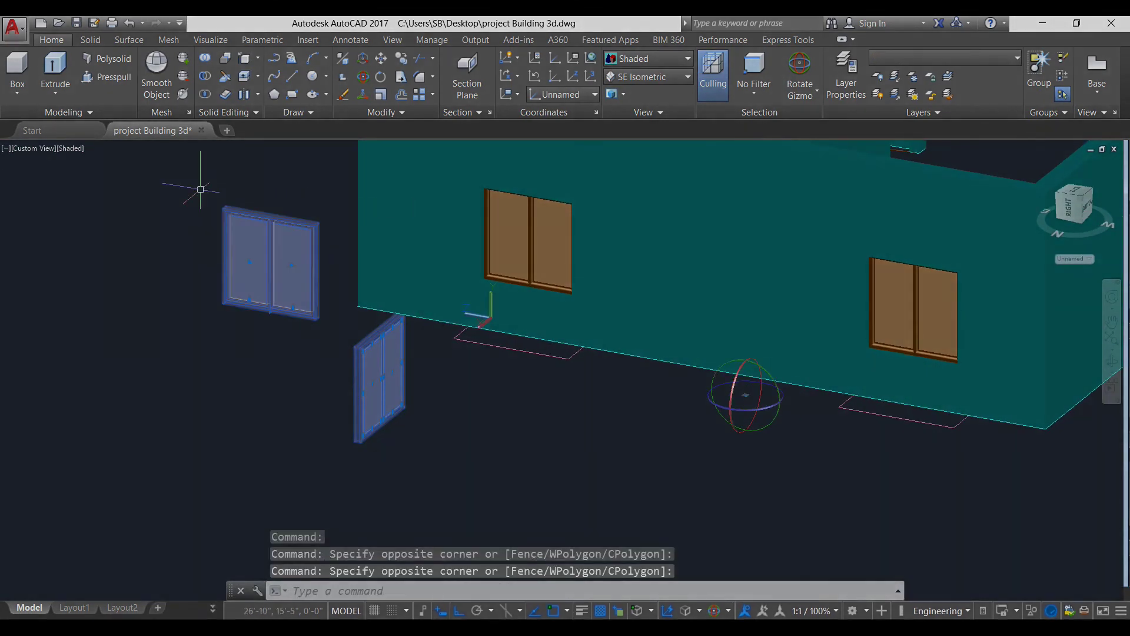
key("Return")
scroll(424, 366, "down", 3)
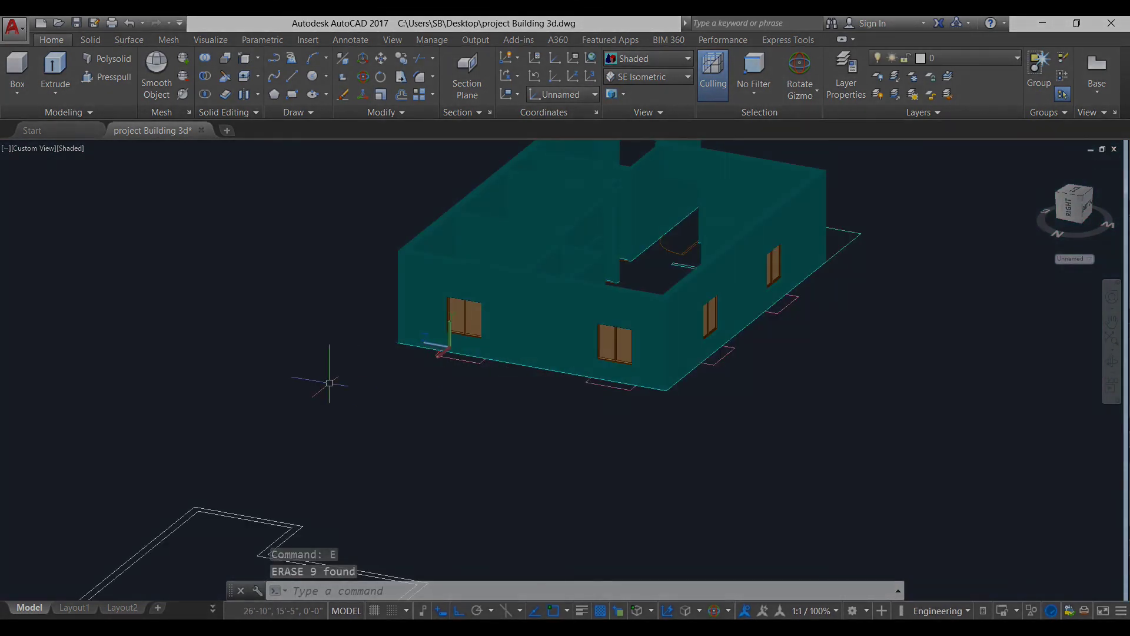
middle_click_drag(329, 382, 1036, 365, "shift")
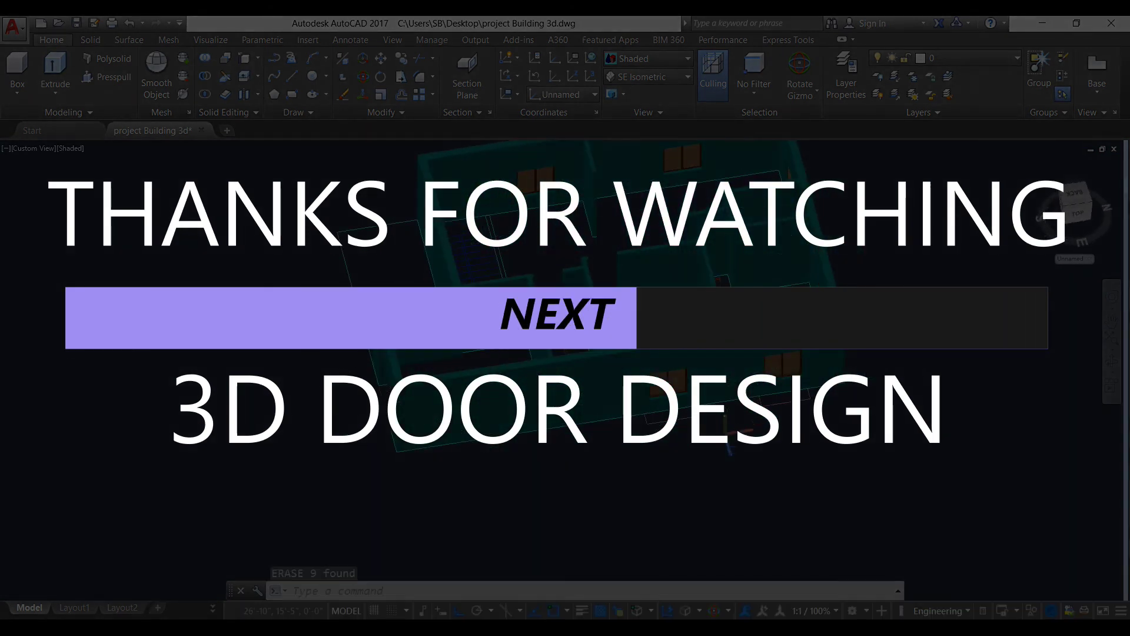
middle_click_drag(583, 439, 589, 436, "shift")
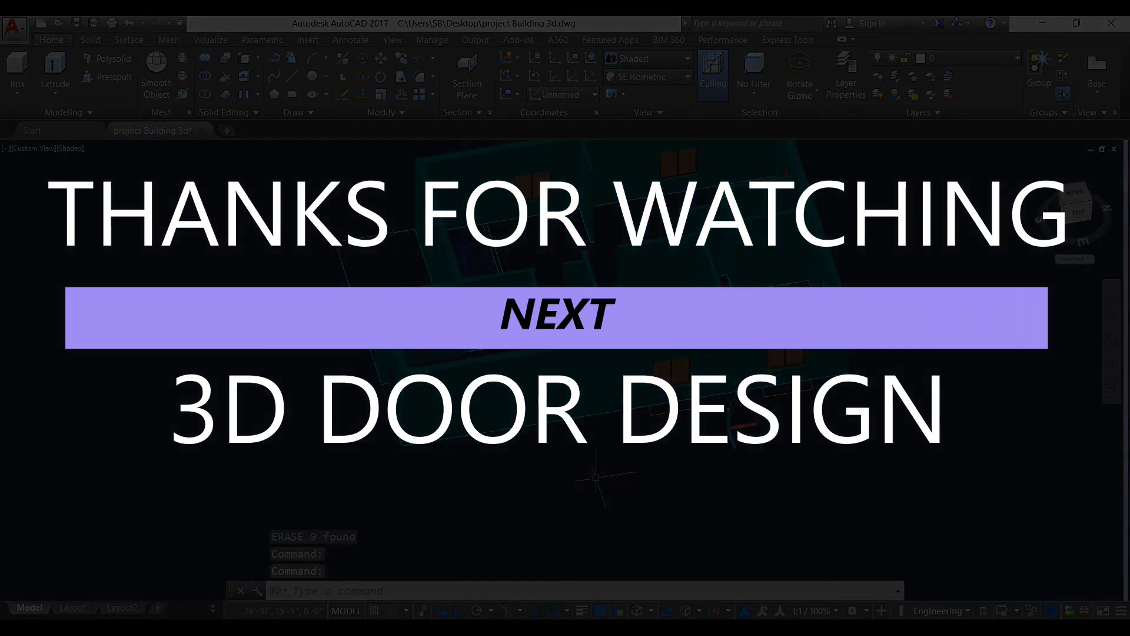